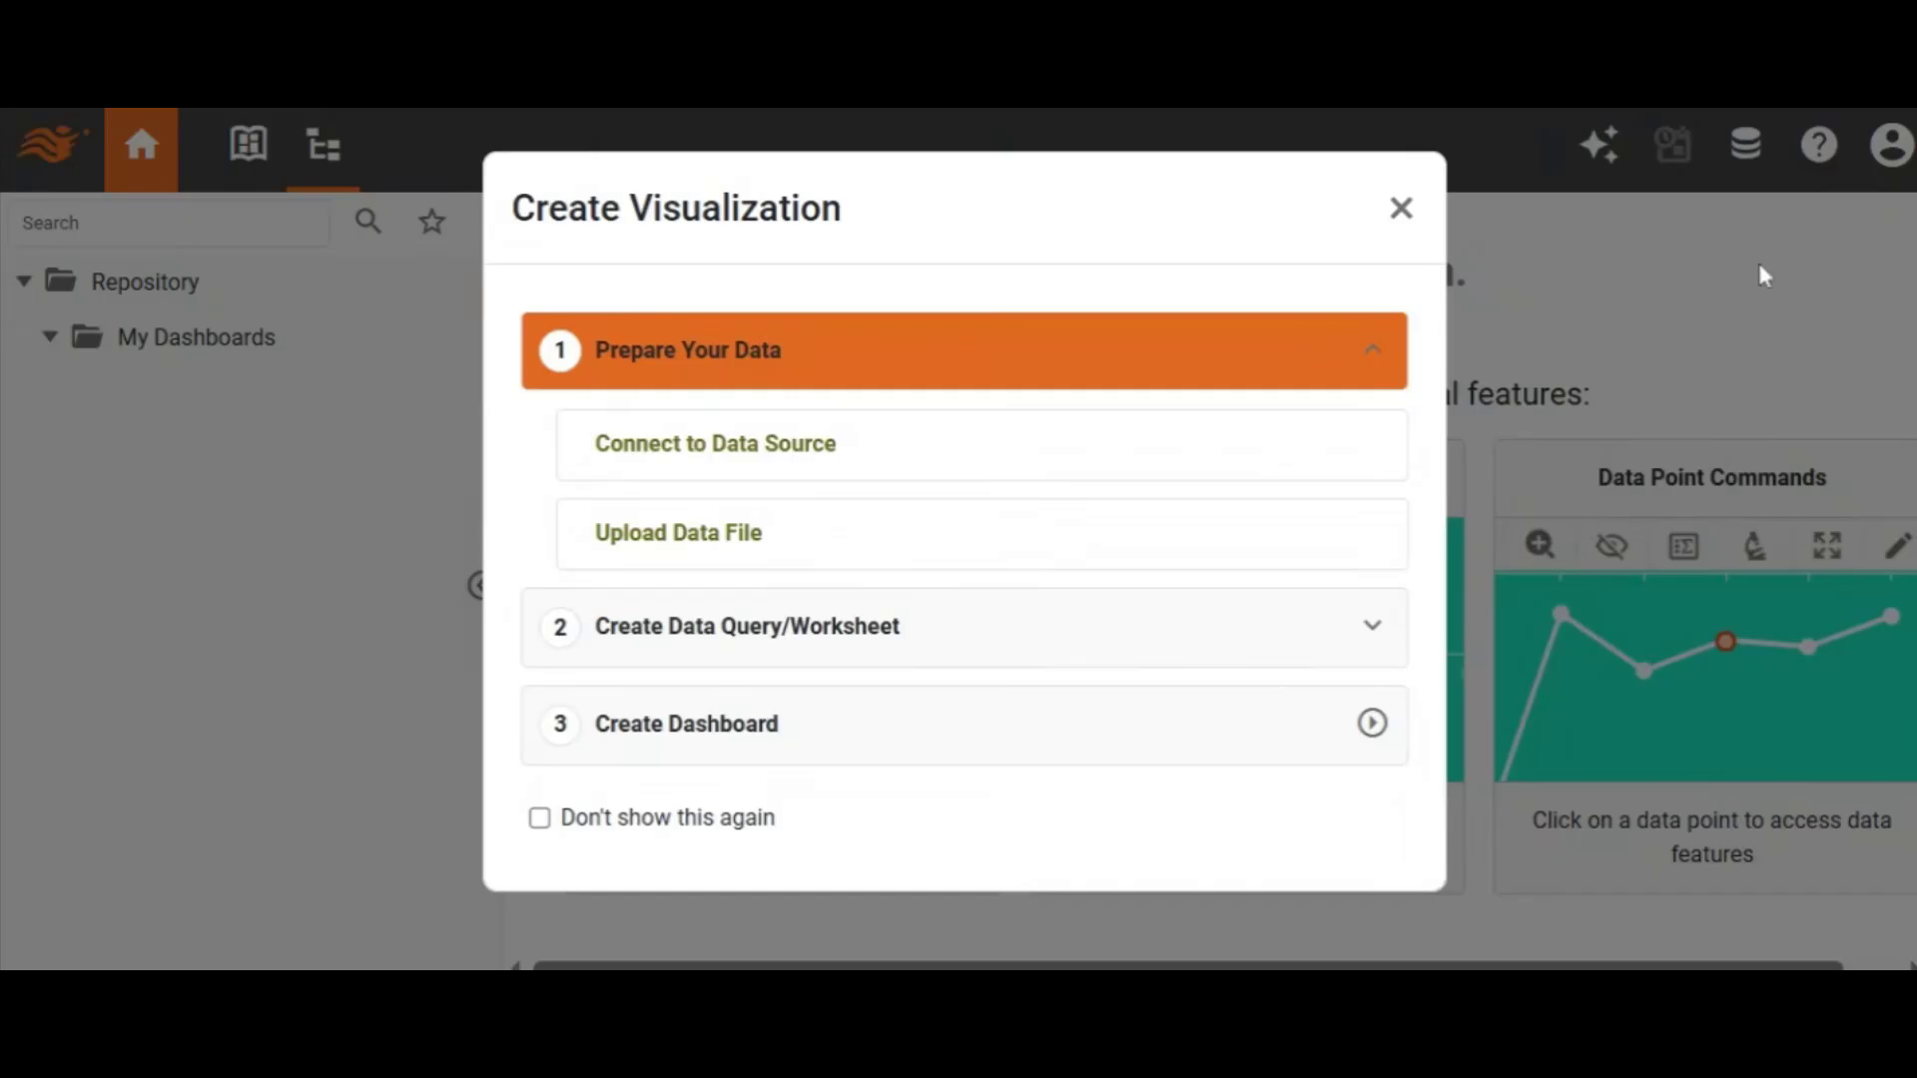
# Start connecting to a new data source and create it with the Intervals connector.
pyautogui.click(811, 480)
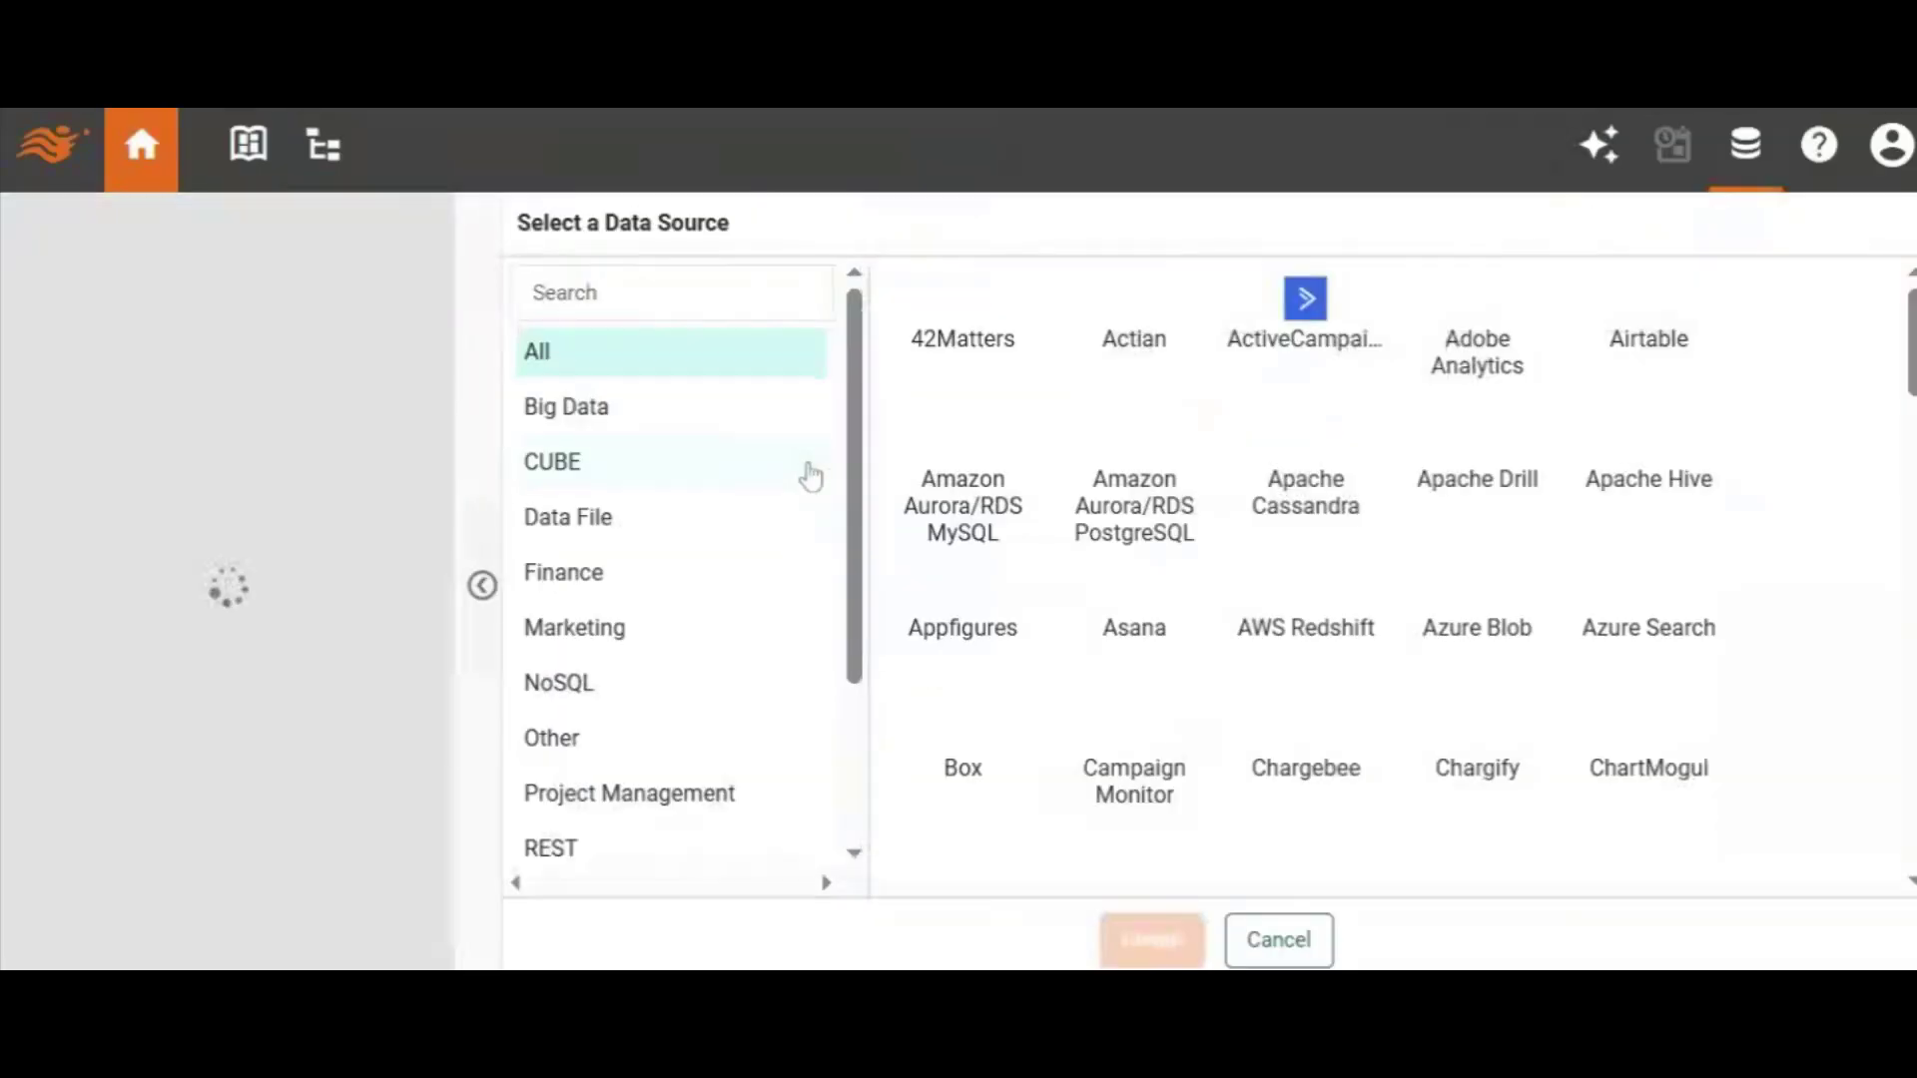
pyautogui.scroll(-5, 1877, 410)
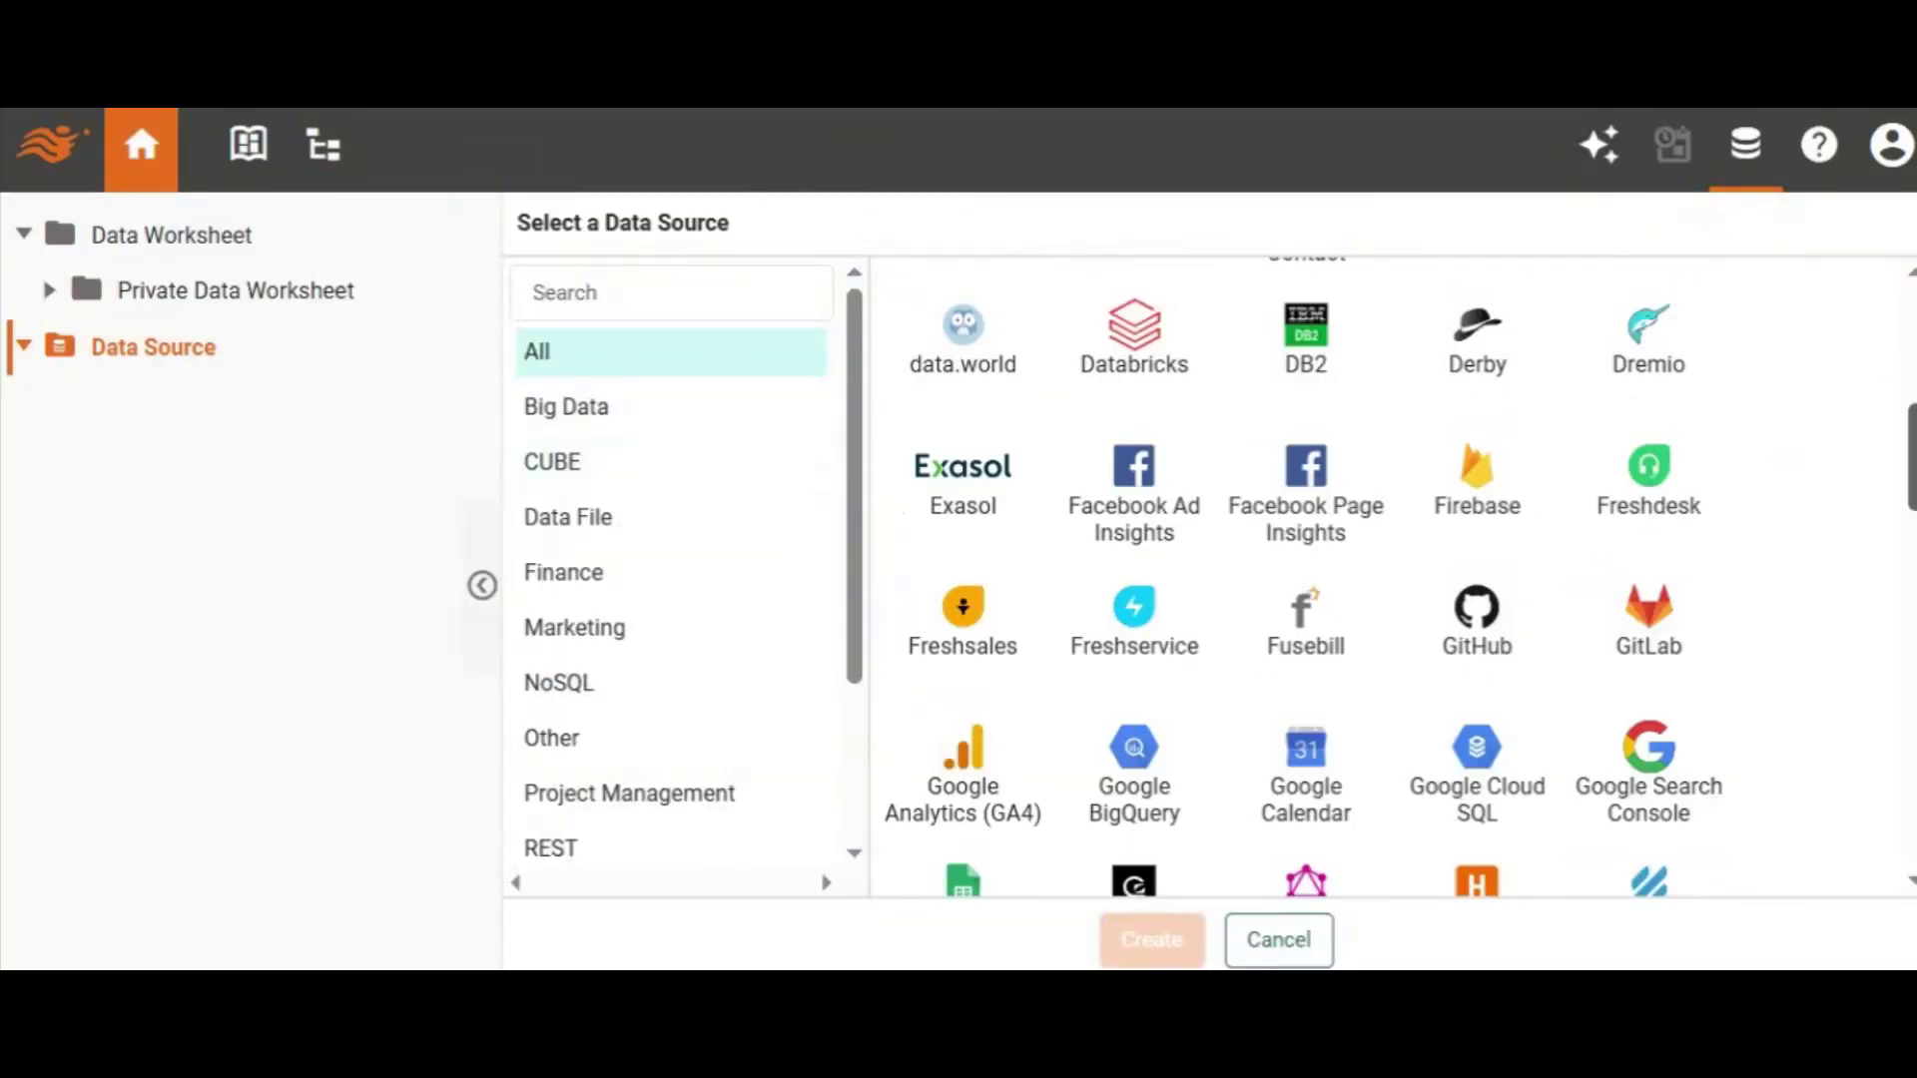
pyautogui.scroll(-2, 1393, 576)
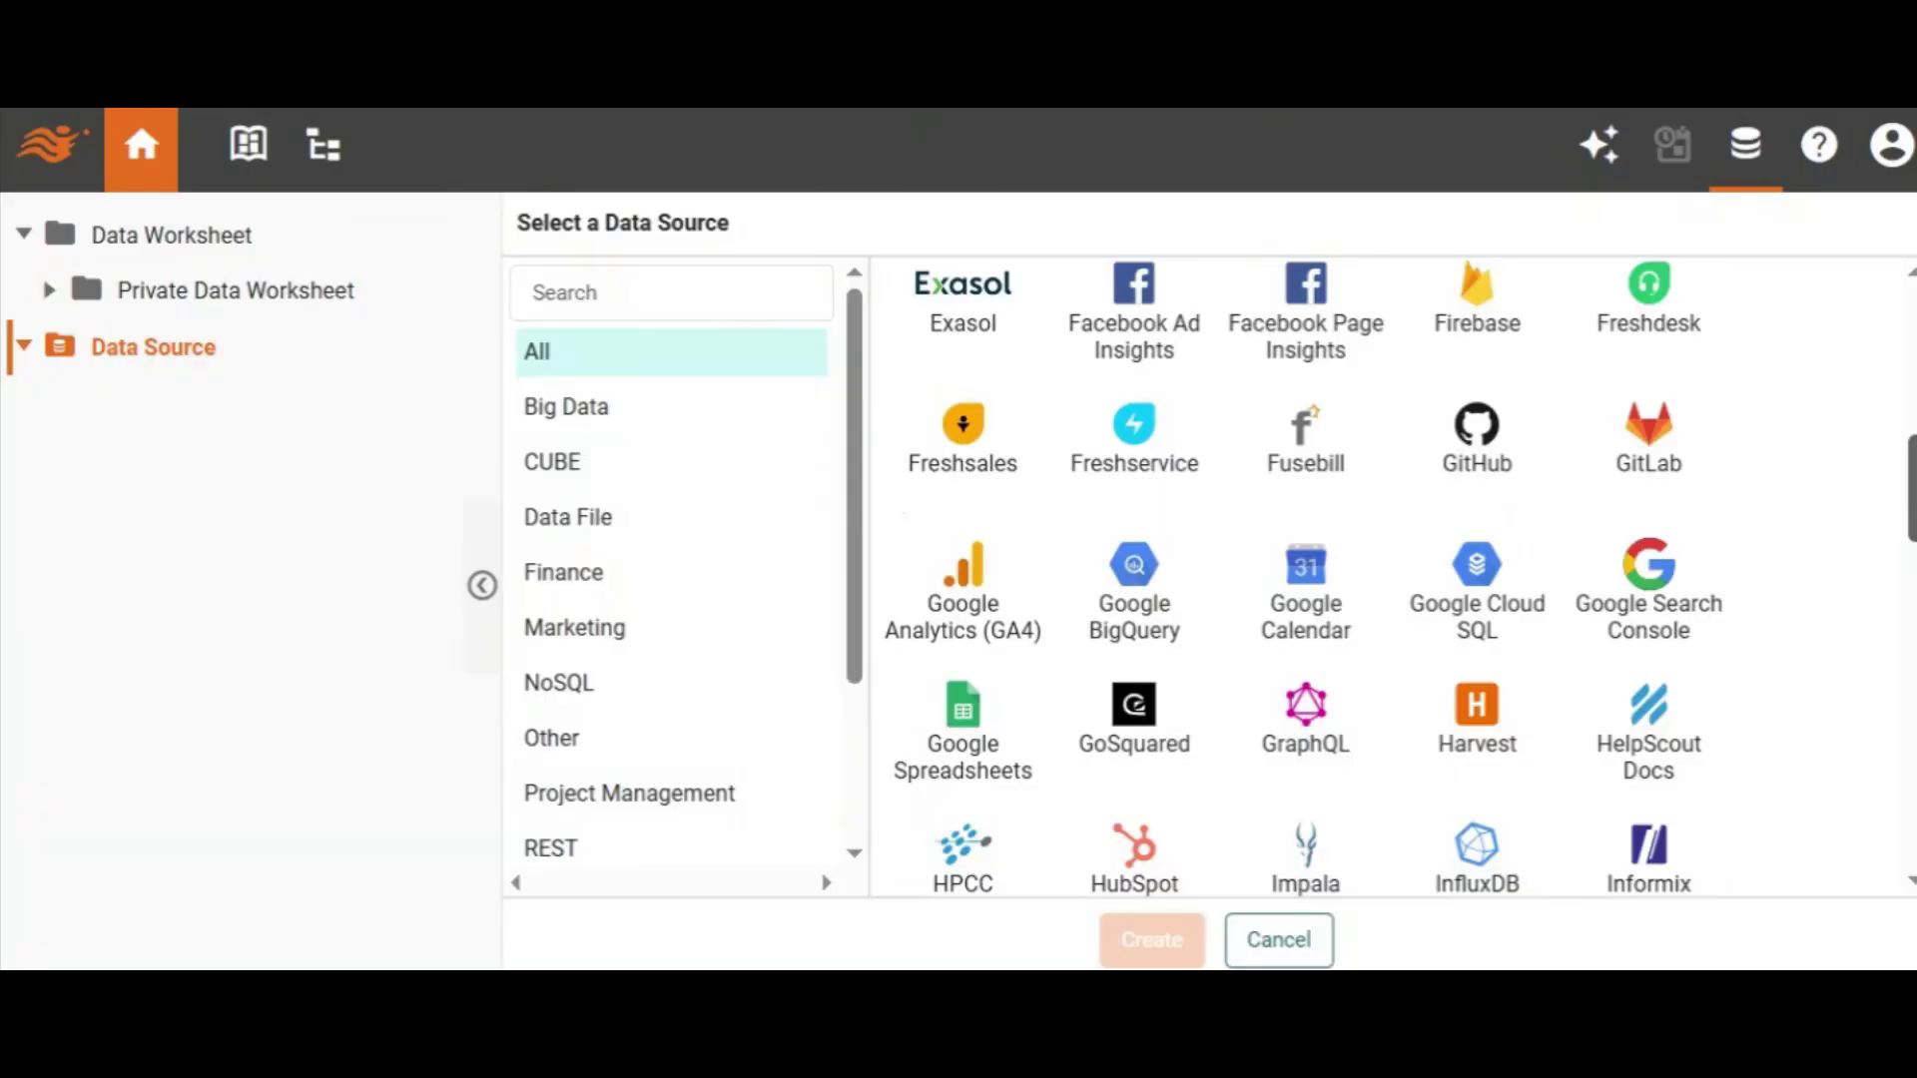
pyautogui.scroll(-2, 1393, 576)
pyautogui.scroll(-1, 1392, 576)
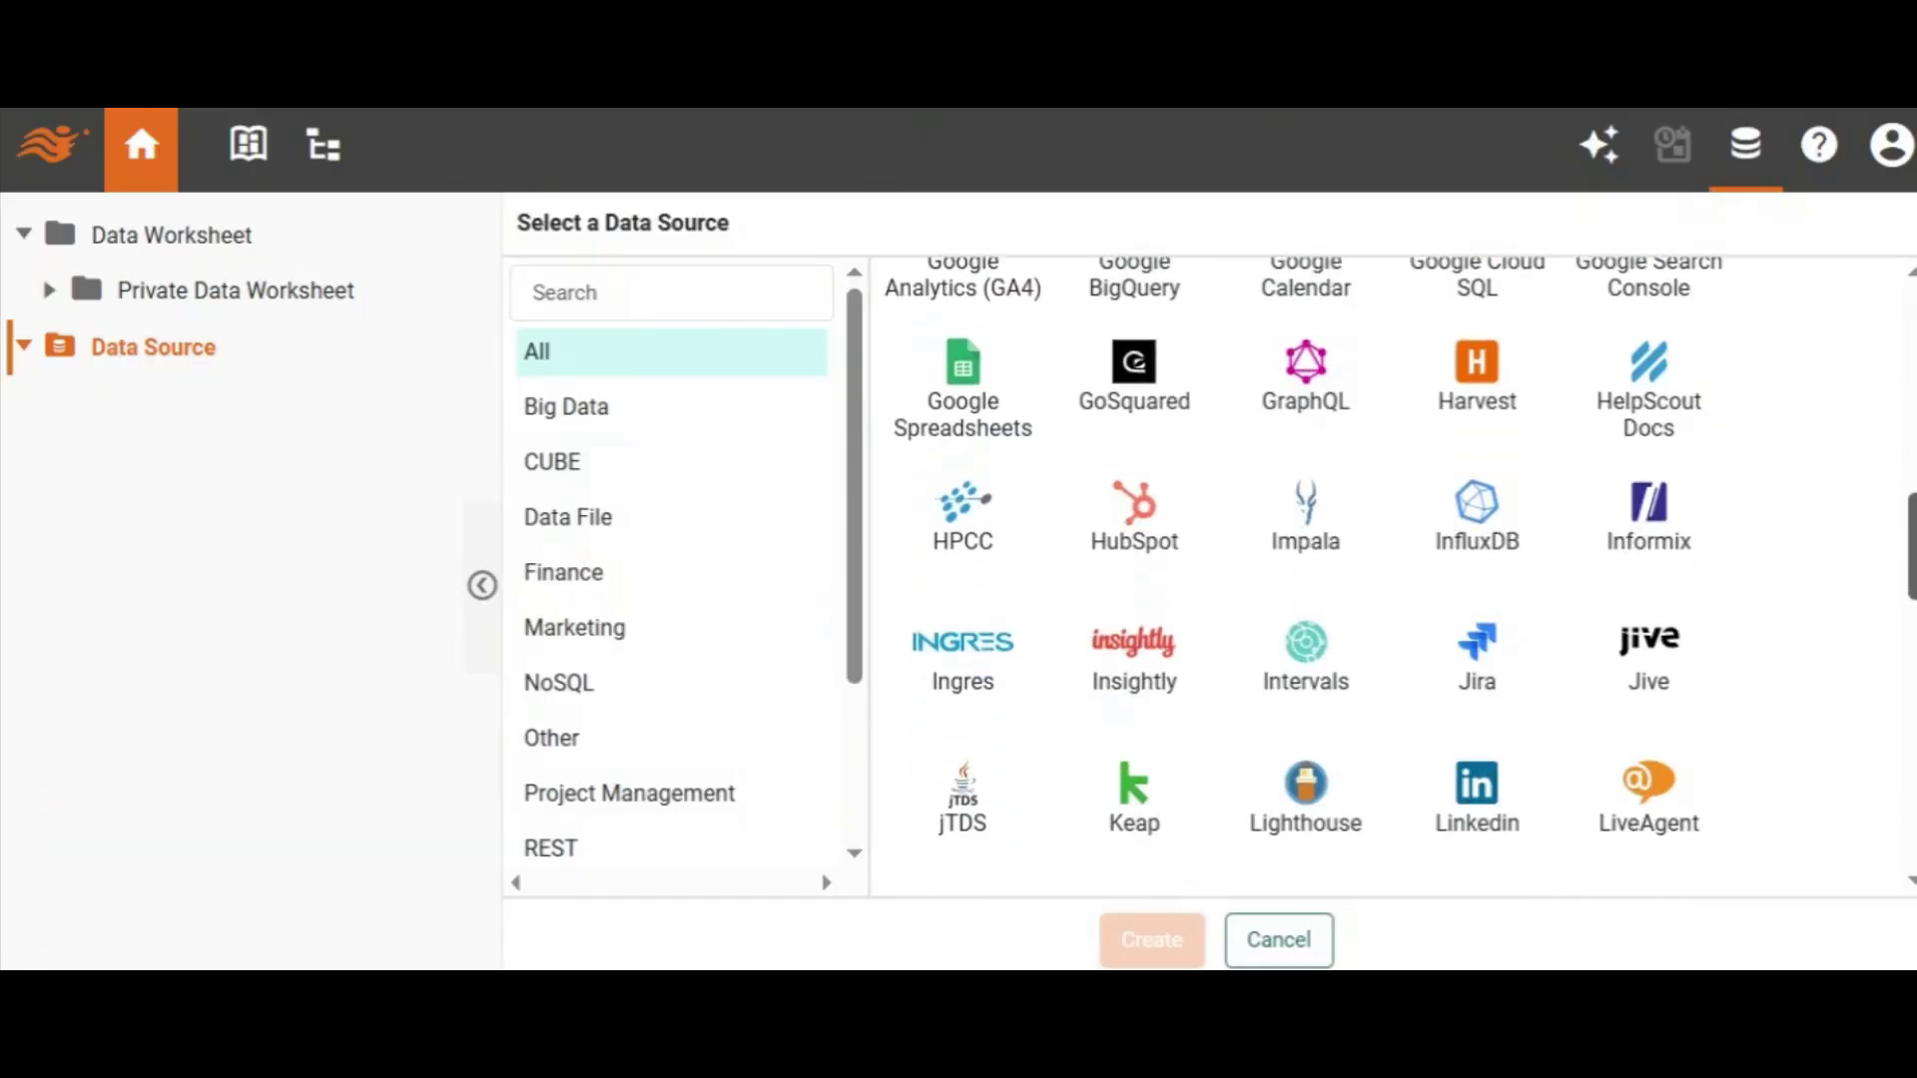
pyautogui.click(1316, 677)
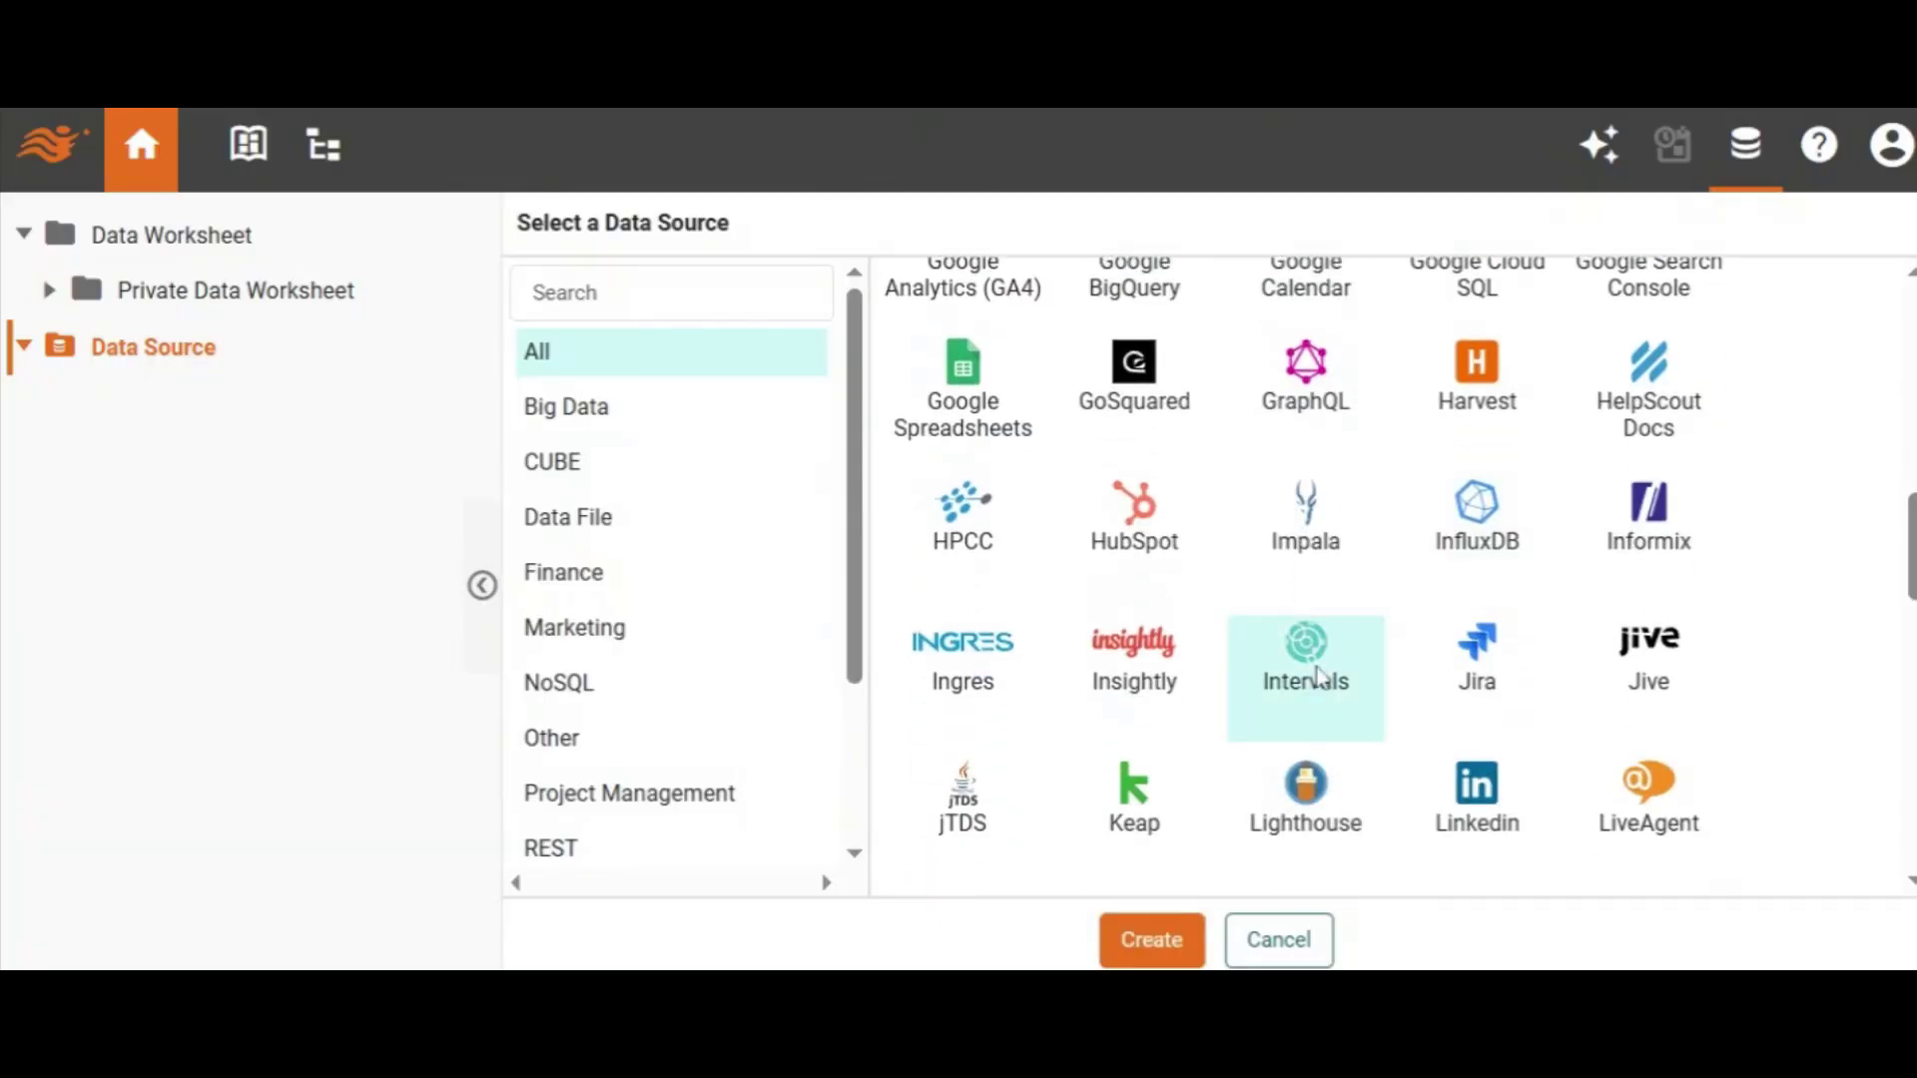
pyautogui.click(1104, 960)
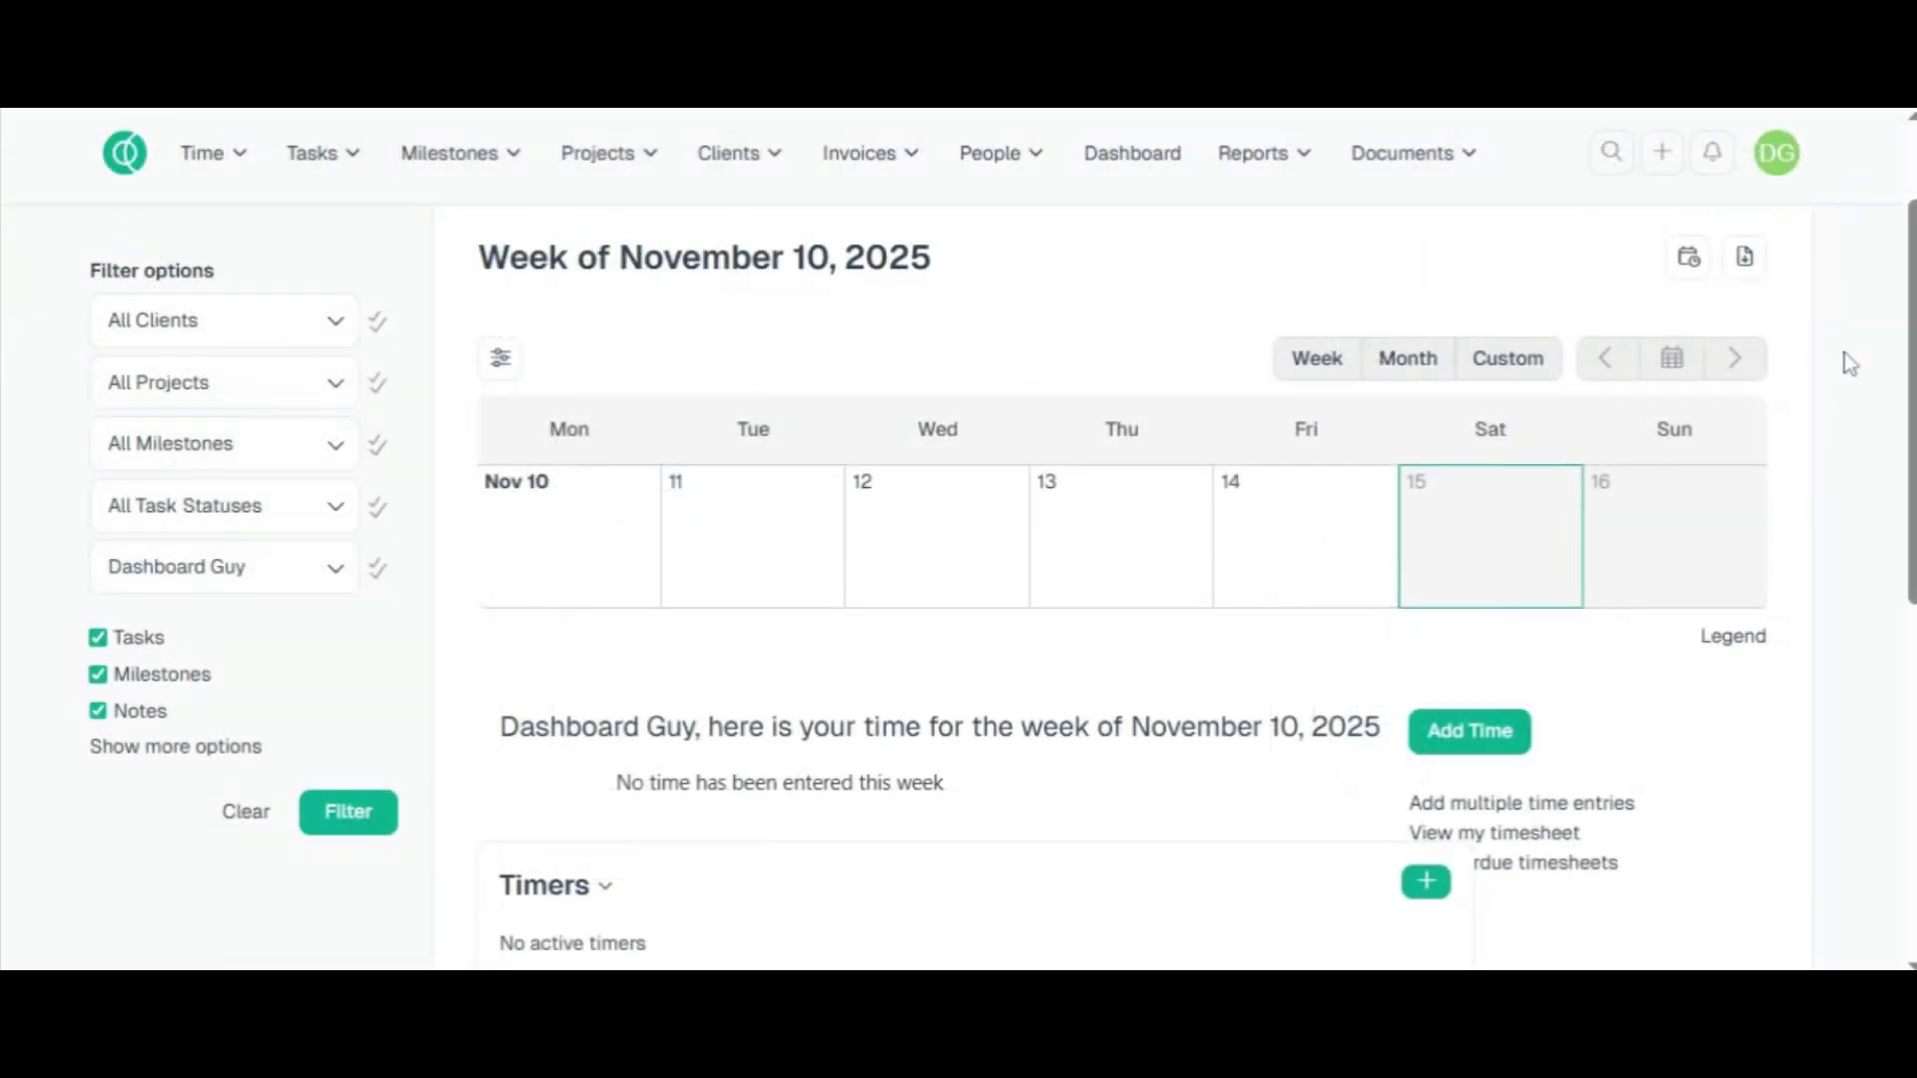
# Switch to the Intervals web app, generate an API access token for the account, and select the token for copying.
pyautogui.click(1780, 163)
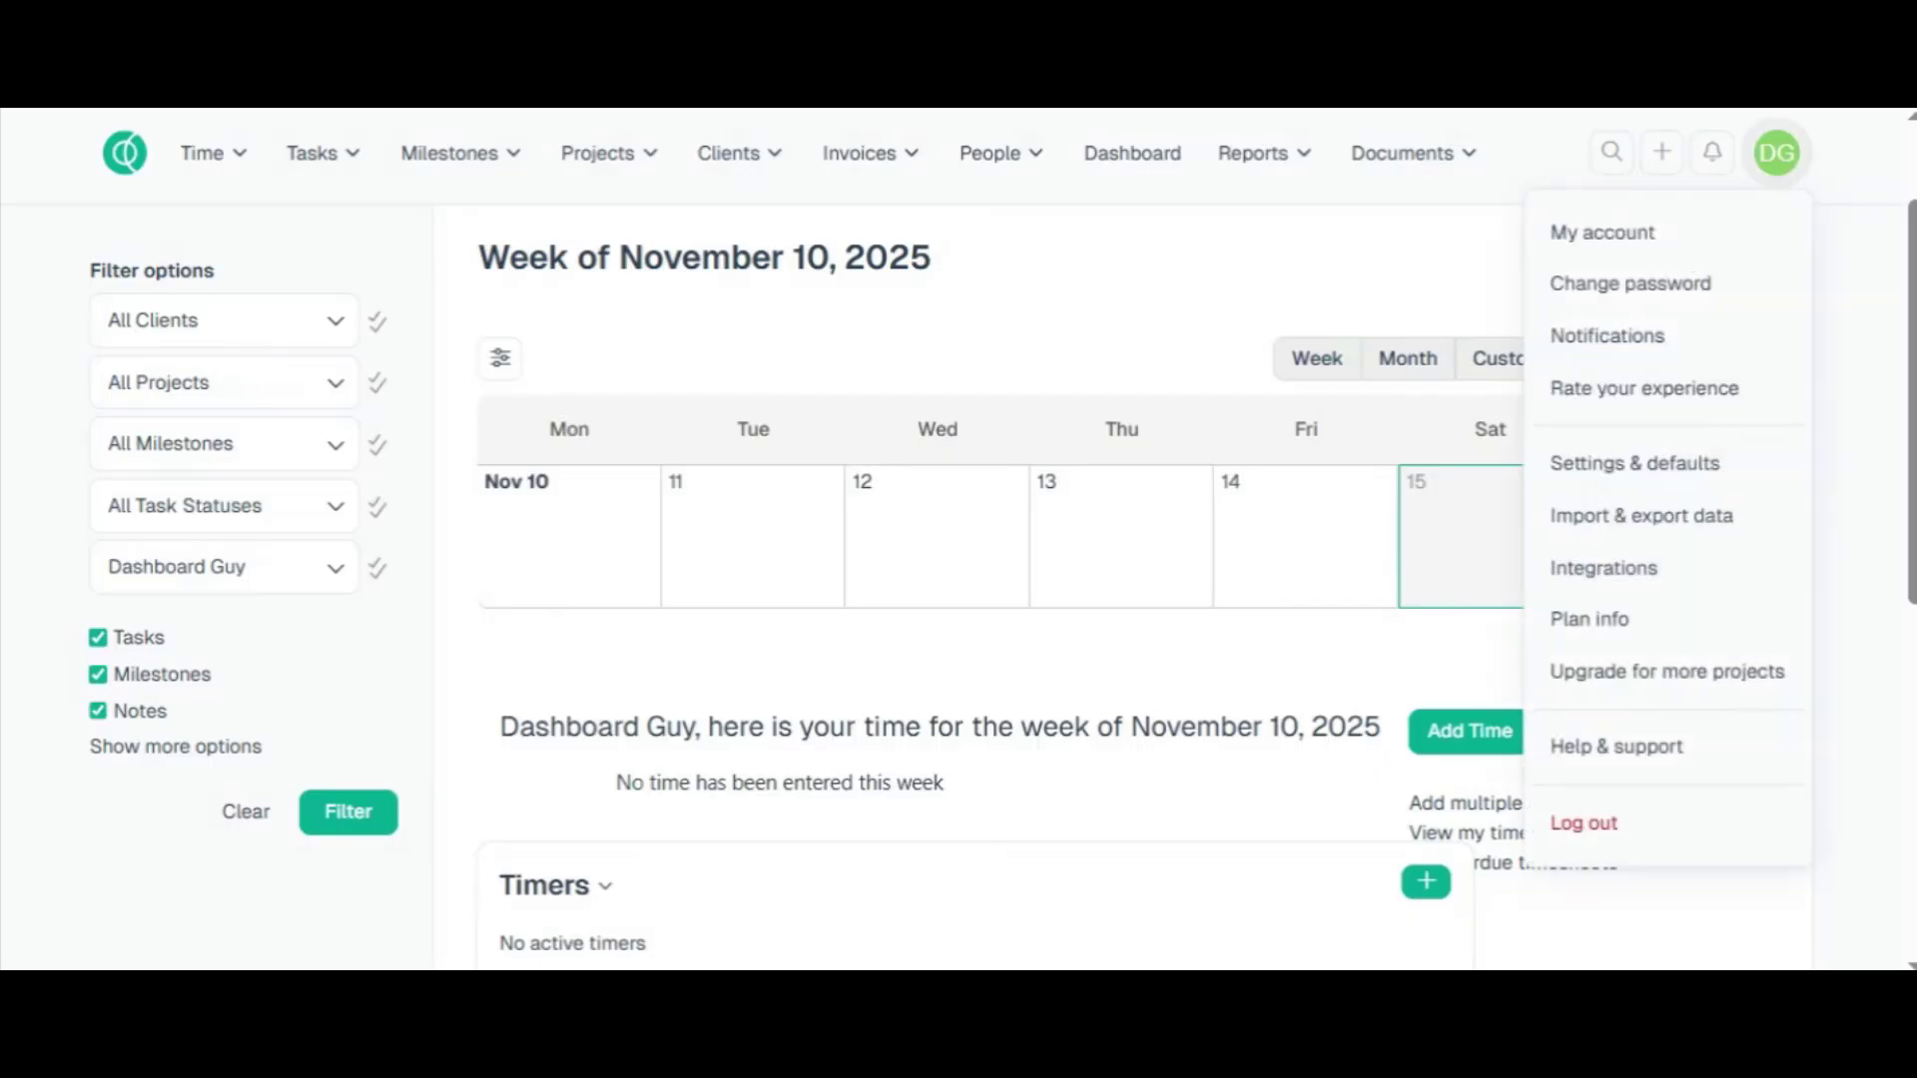
pyautogui.click(1646, 258)
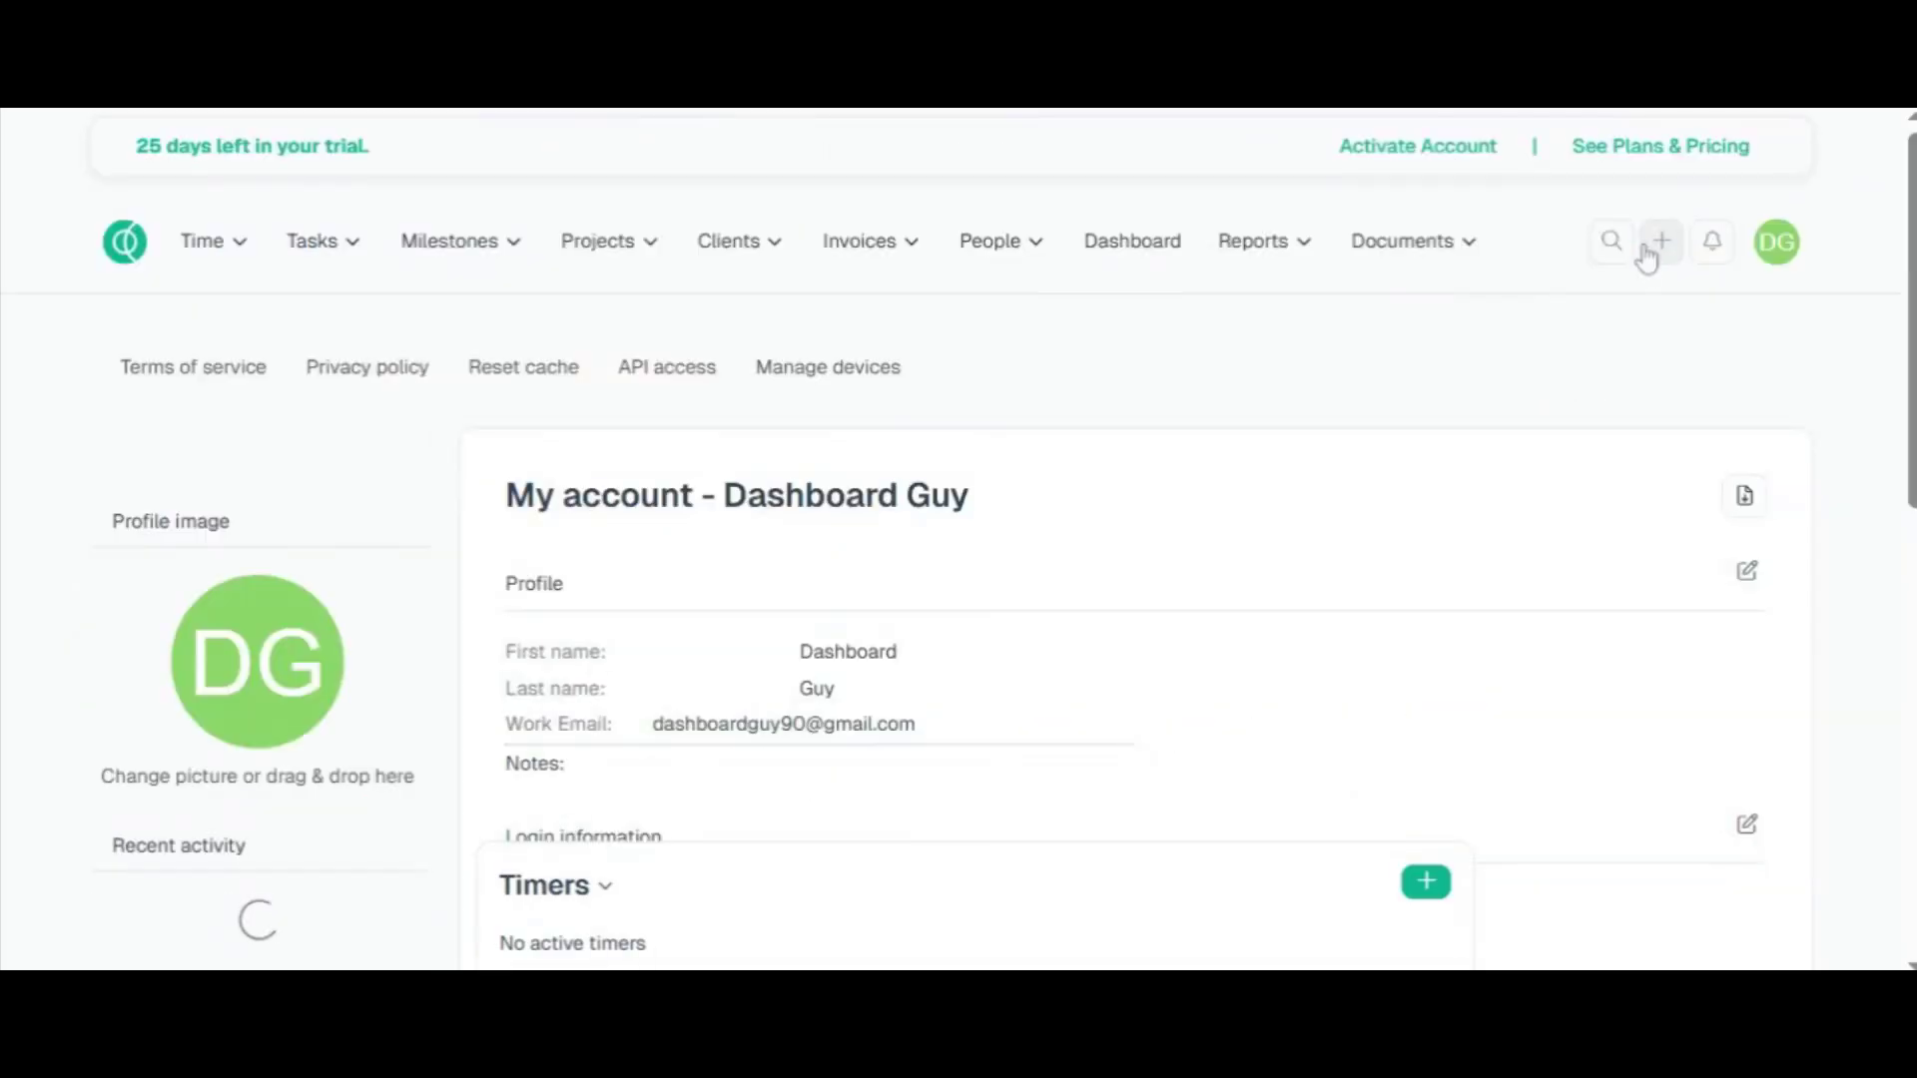
pyautogui.click(664, 383)
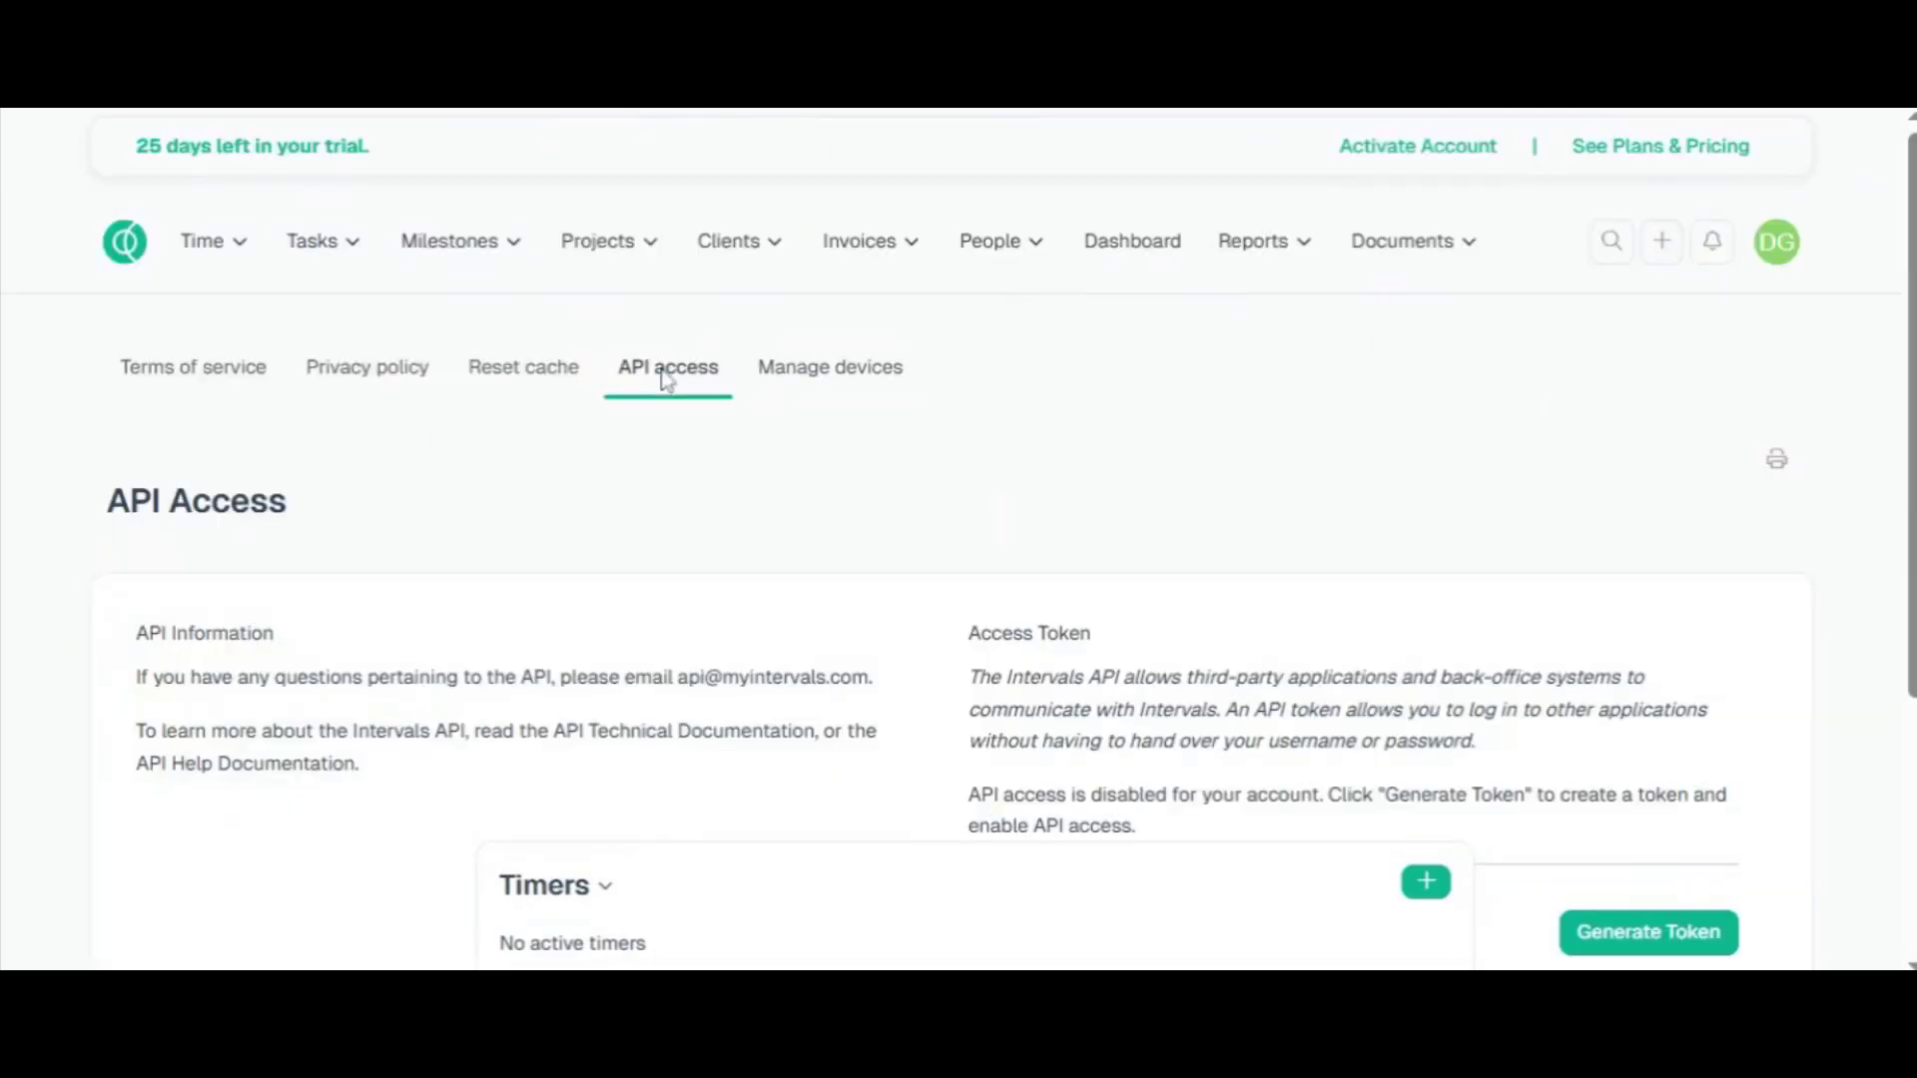
pyautogui.scroll(-1, 1777, 629)
pyautogui.scroll(-1, 998, 599)
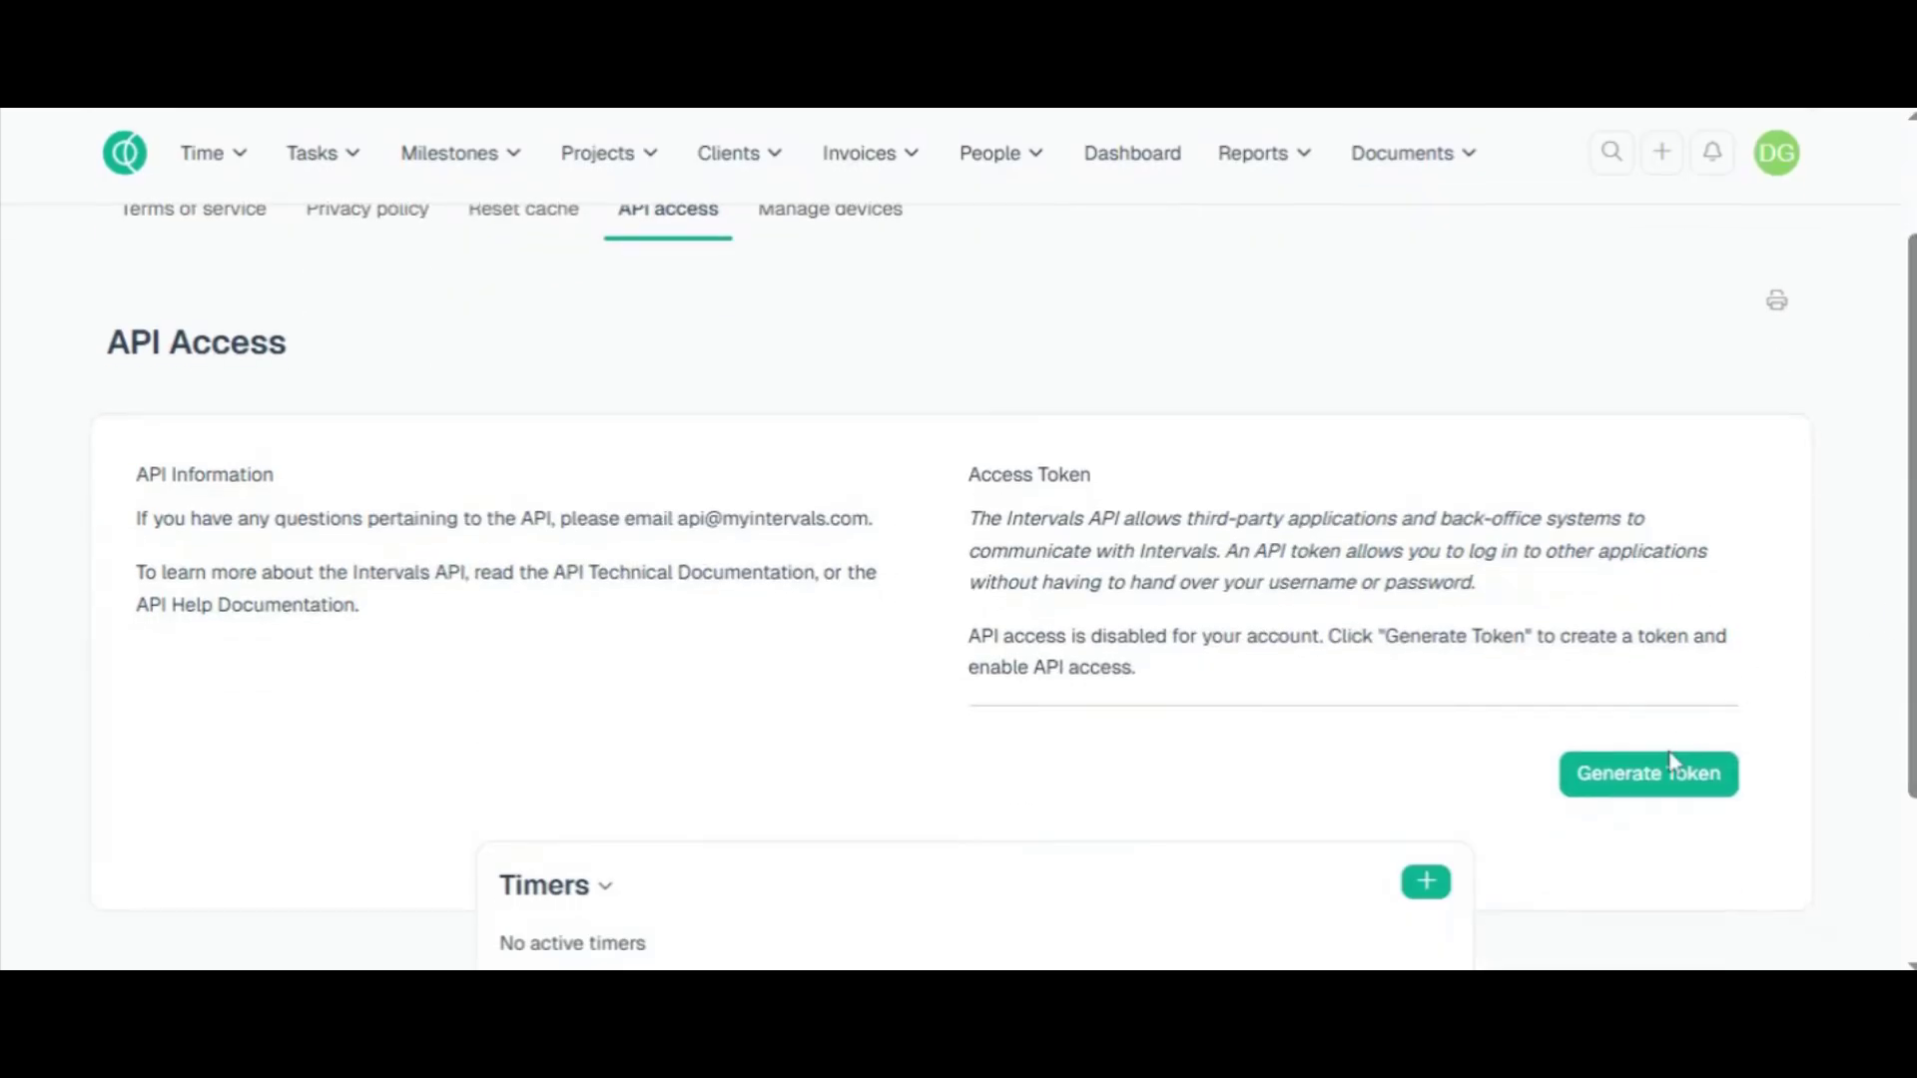
pyautogui.click(1660, 785)
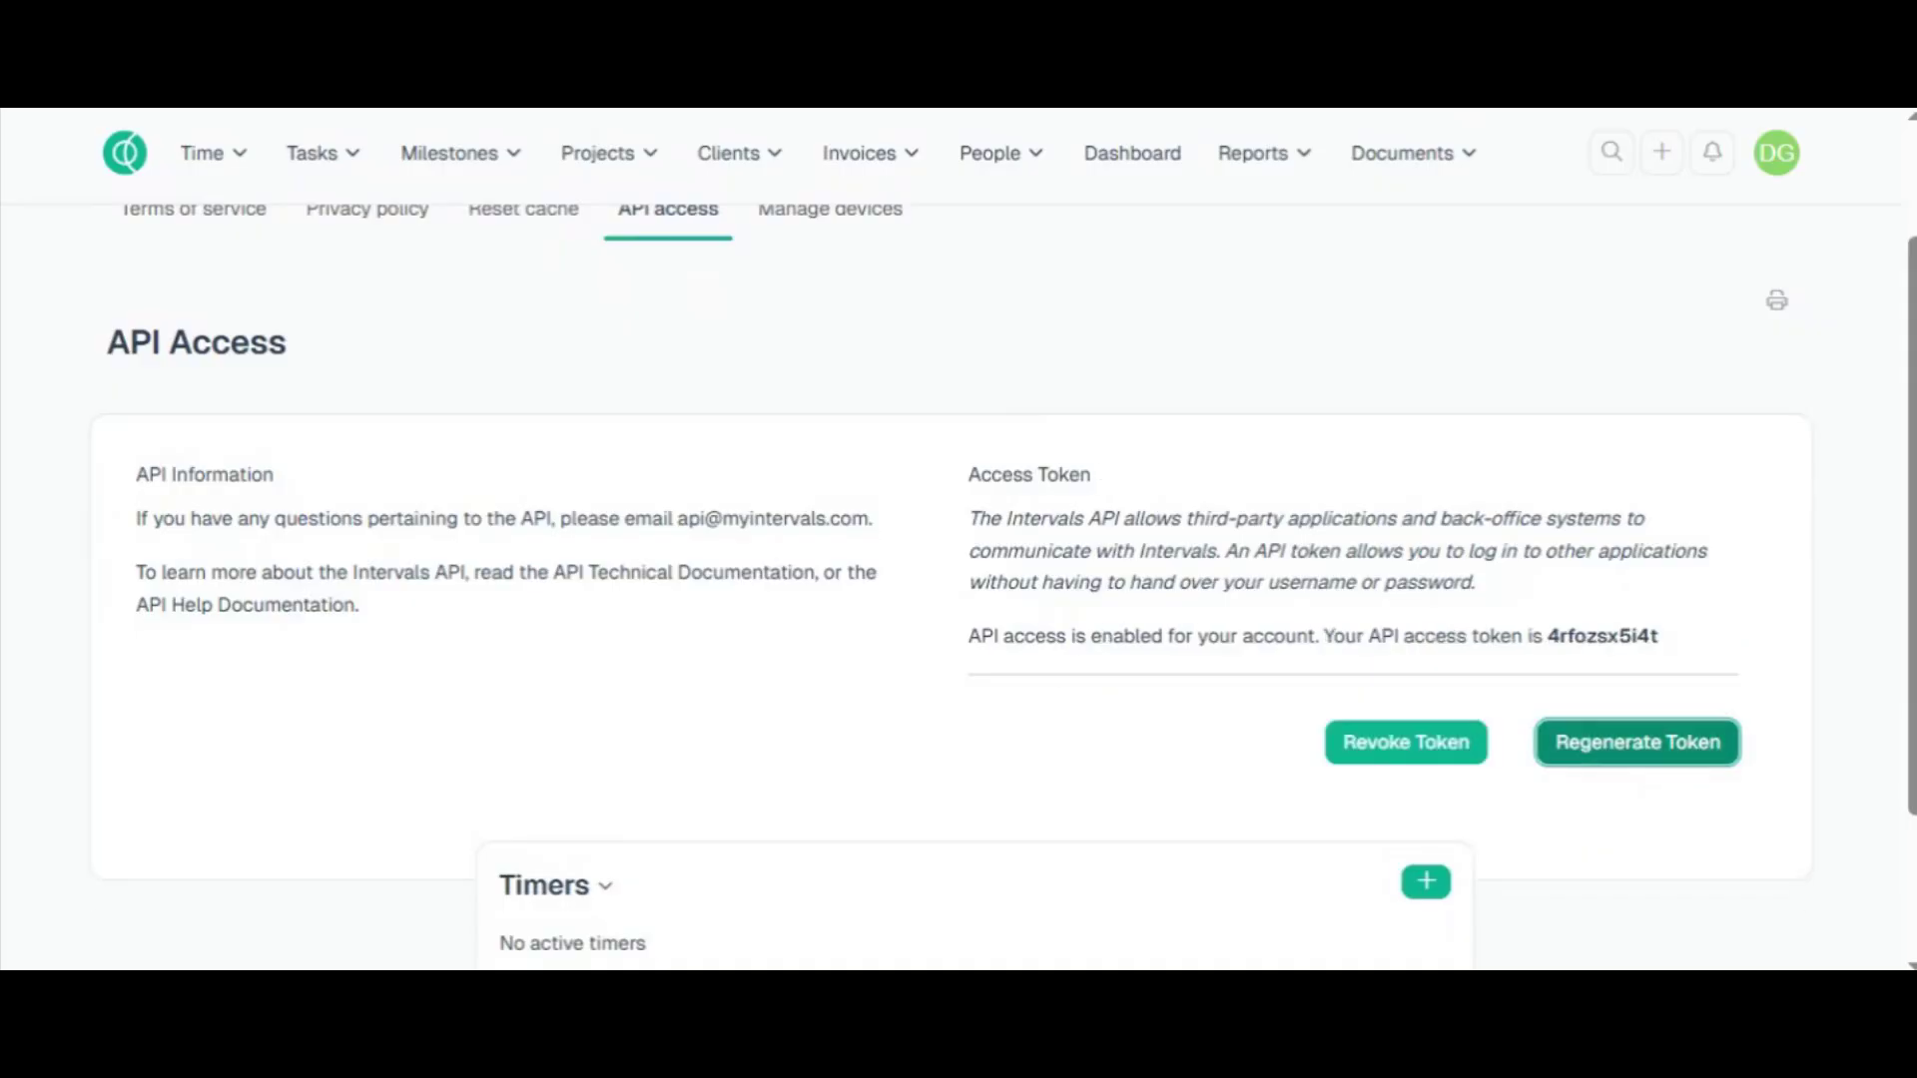
pyautogui.moveTo(1671, 647); pyautogui.dragTo(1546, 639)
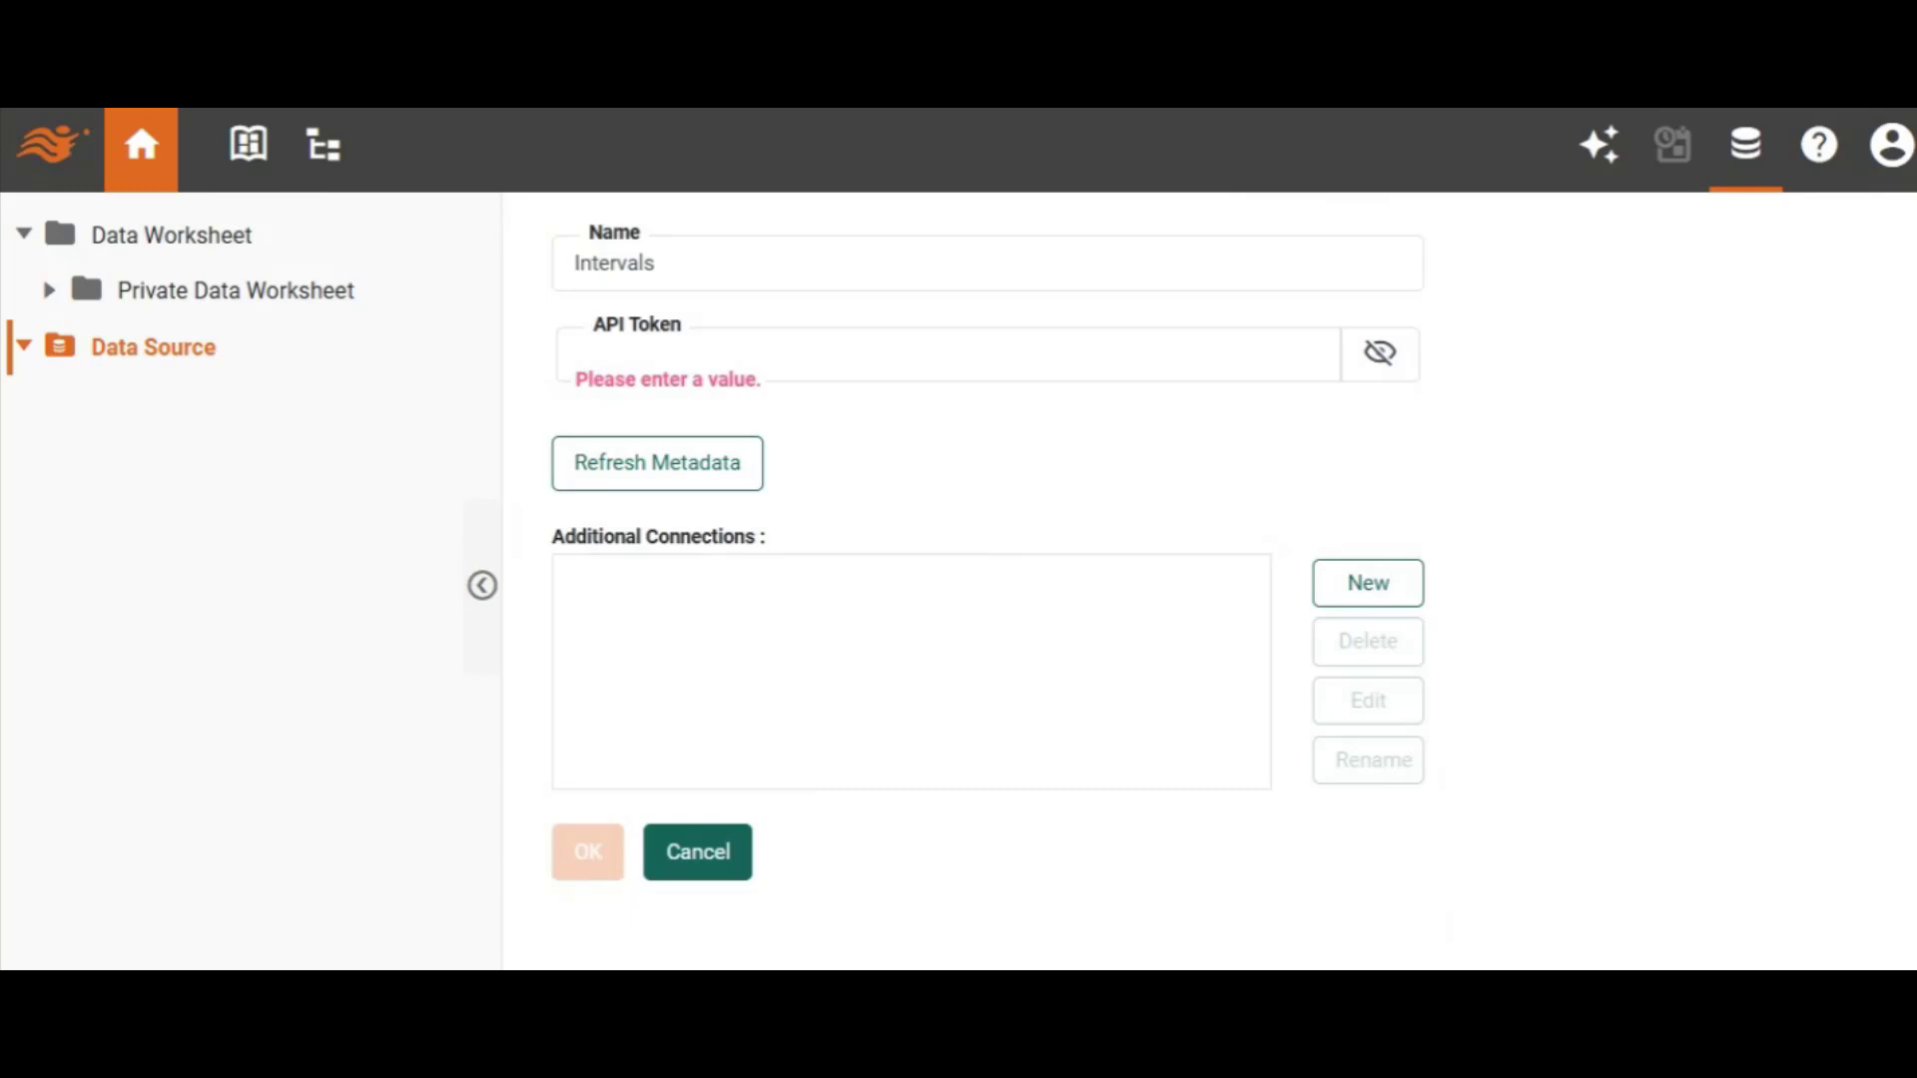
# Switch back to the Intervals data source form, paste the API token, and save the data source.
pyautogui.click(948, 354)
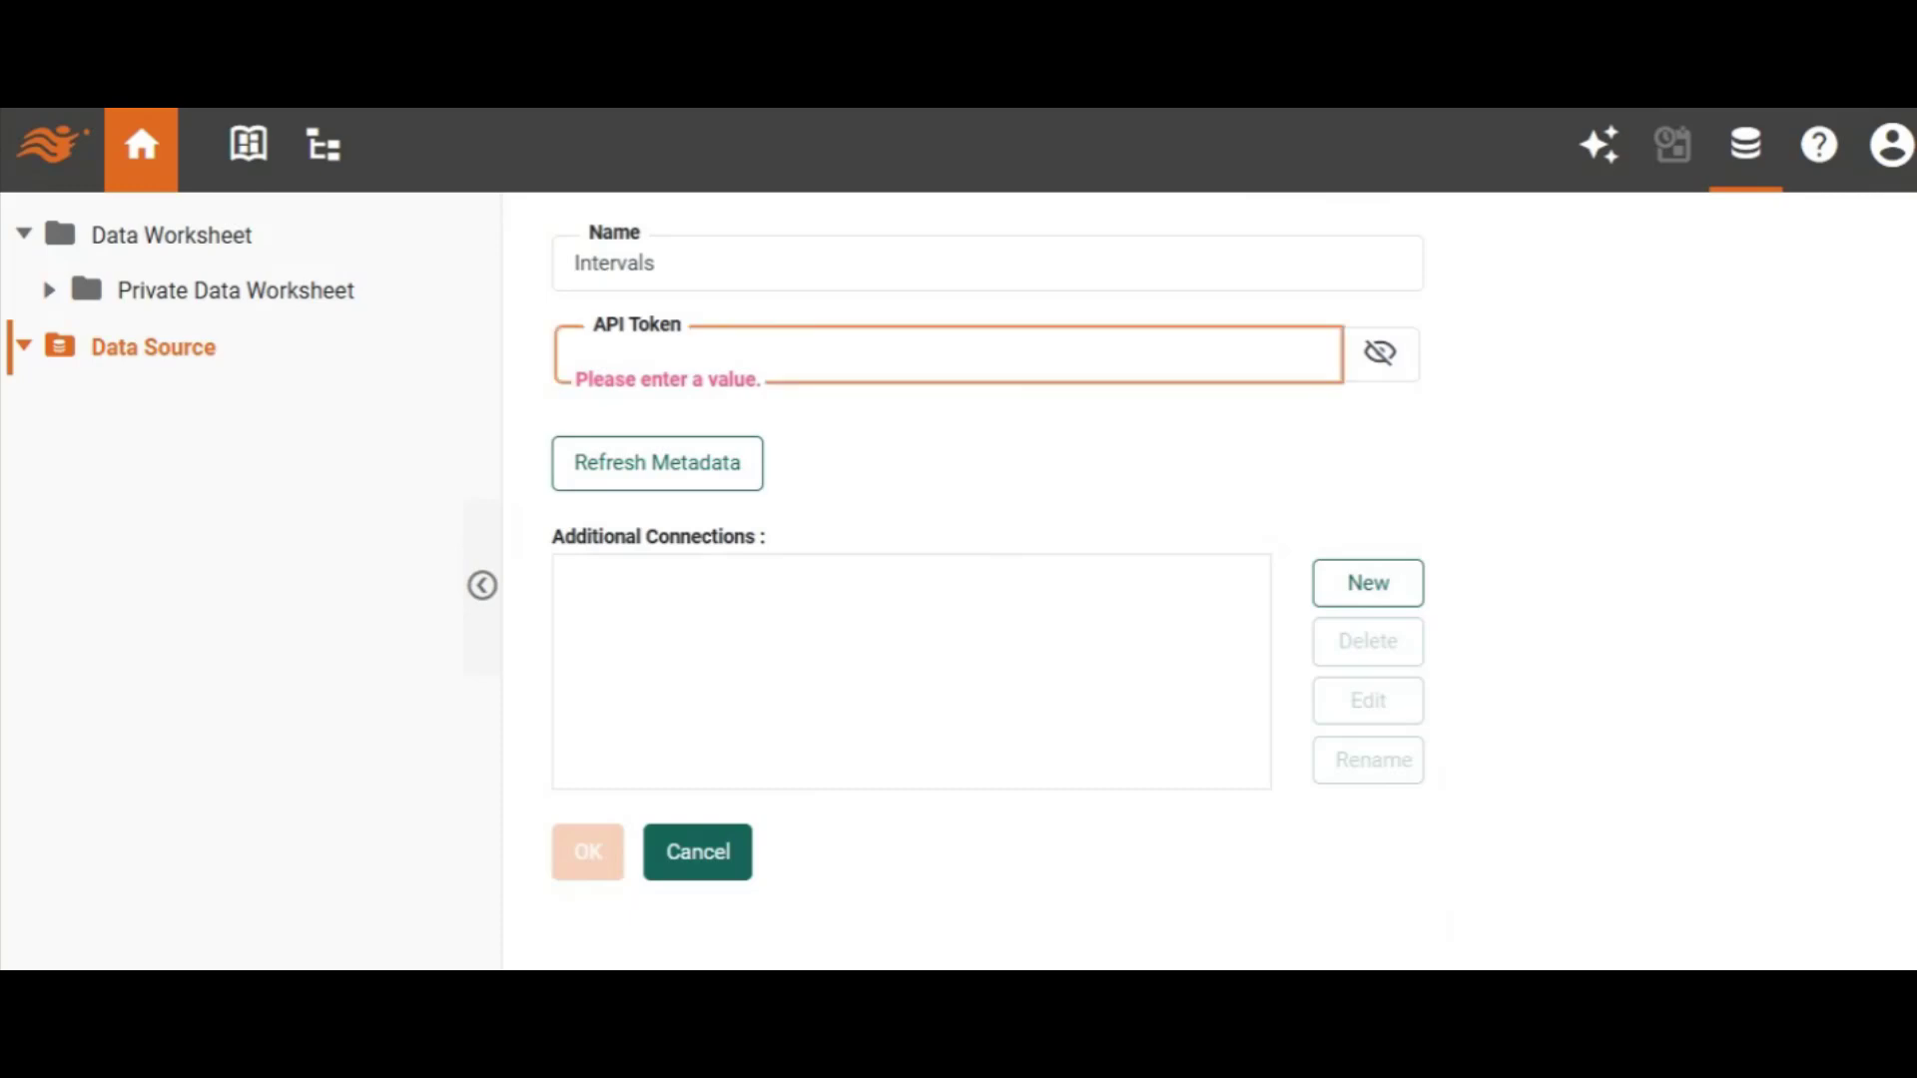
pyautogui.hotkey('ctrl', 'v')
pyautogui.click(1717, 568)
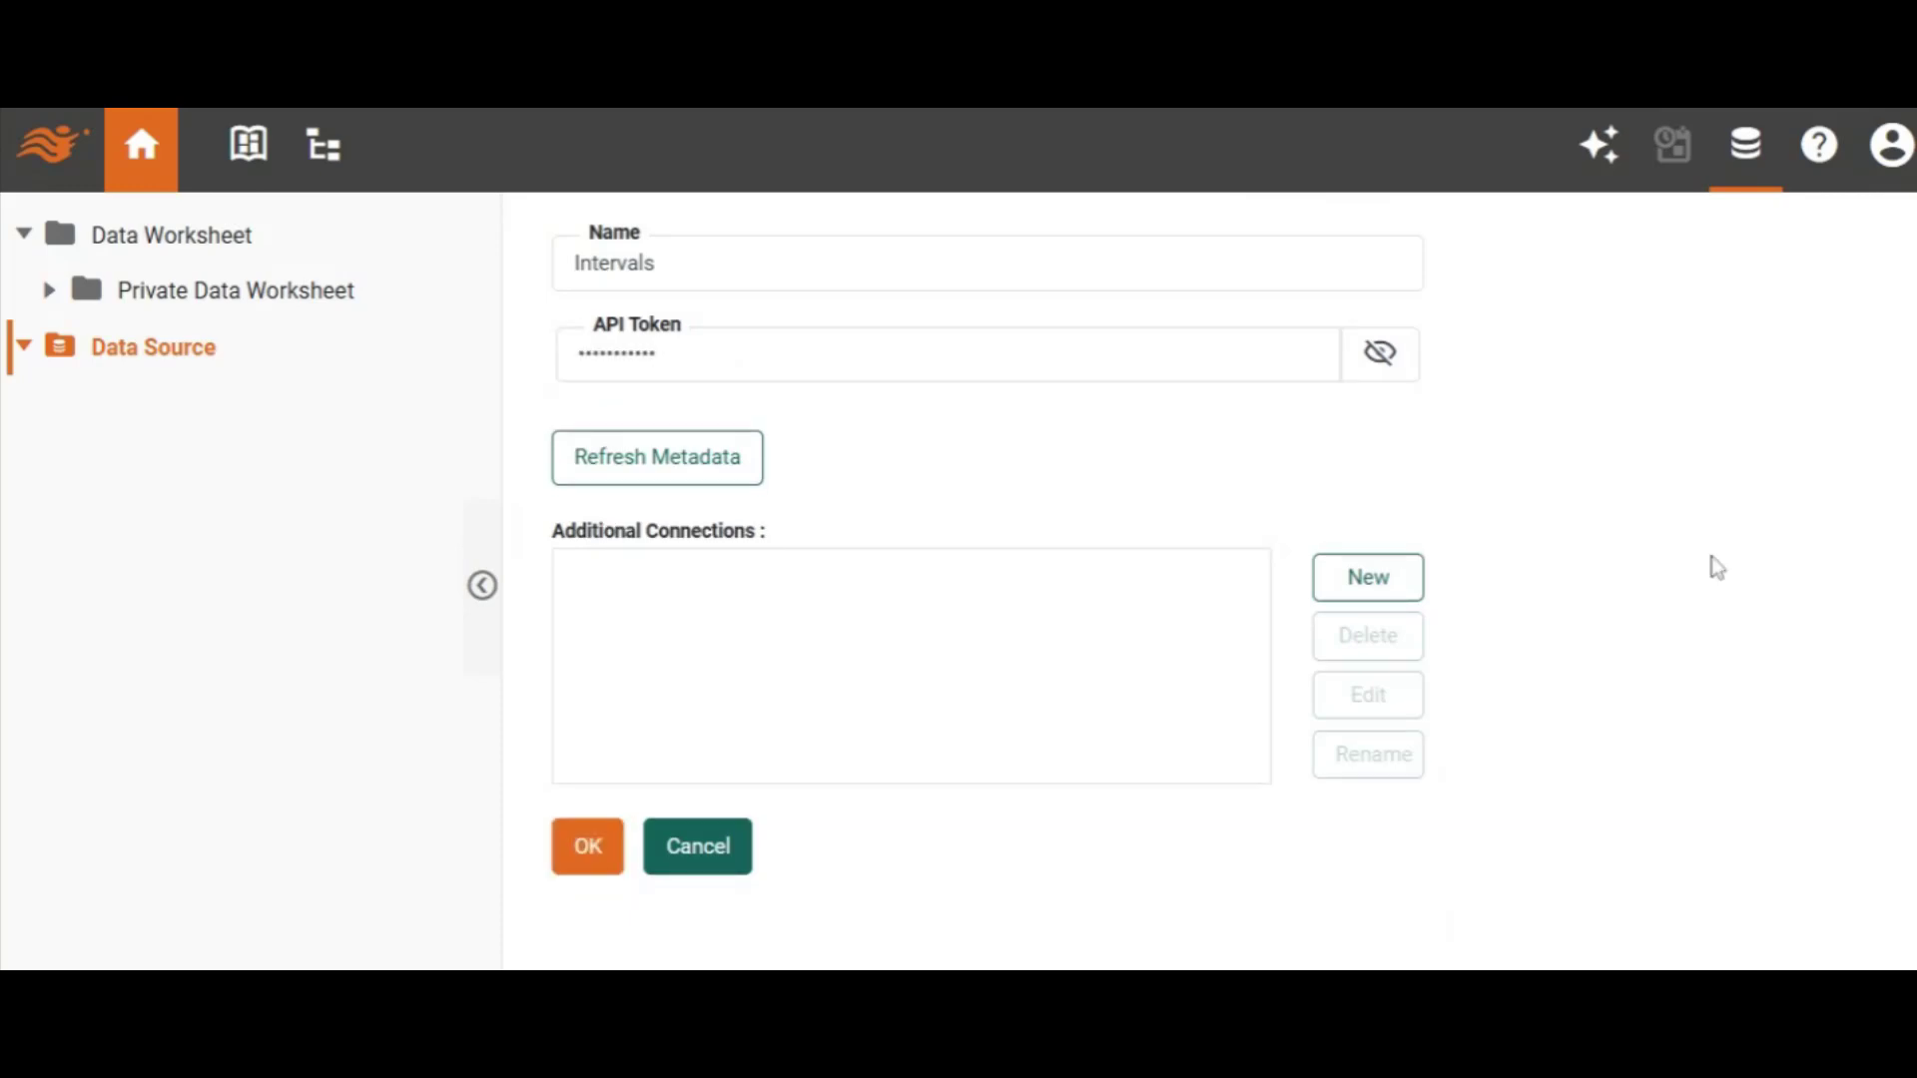
pyautogui.click(589, 849)
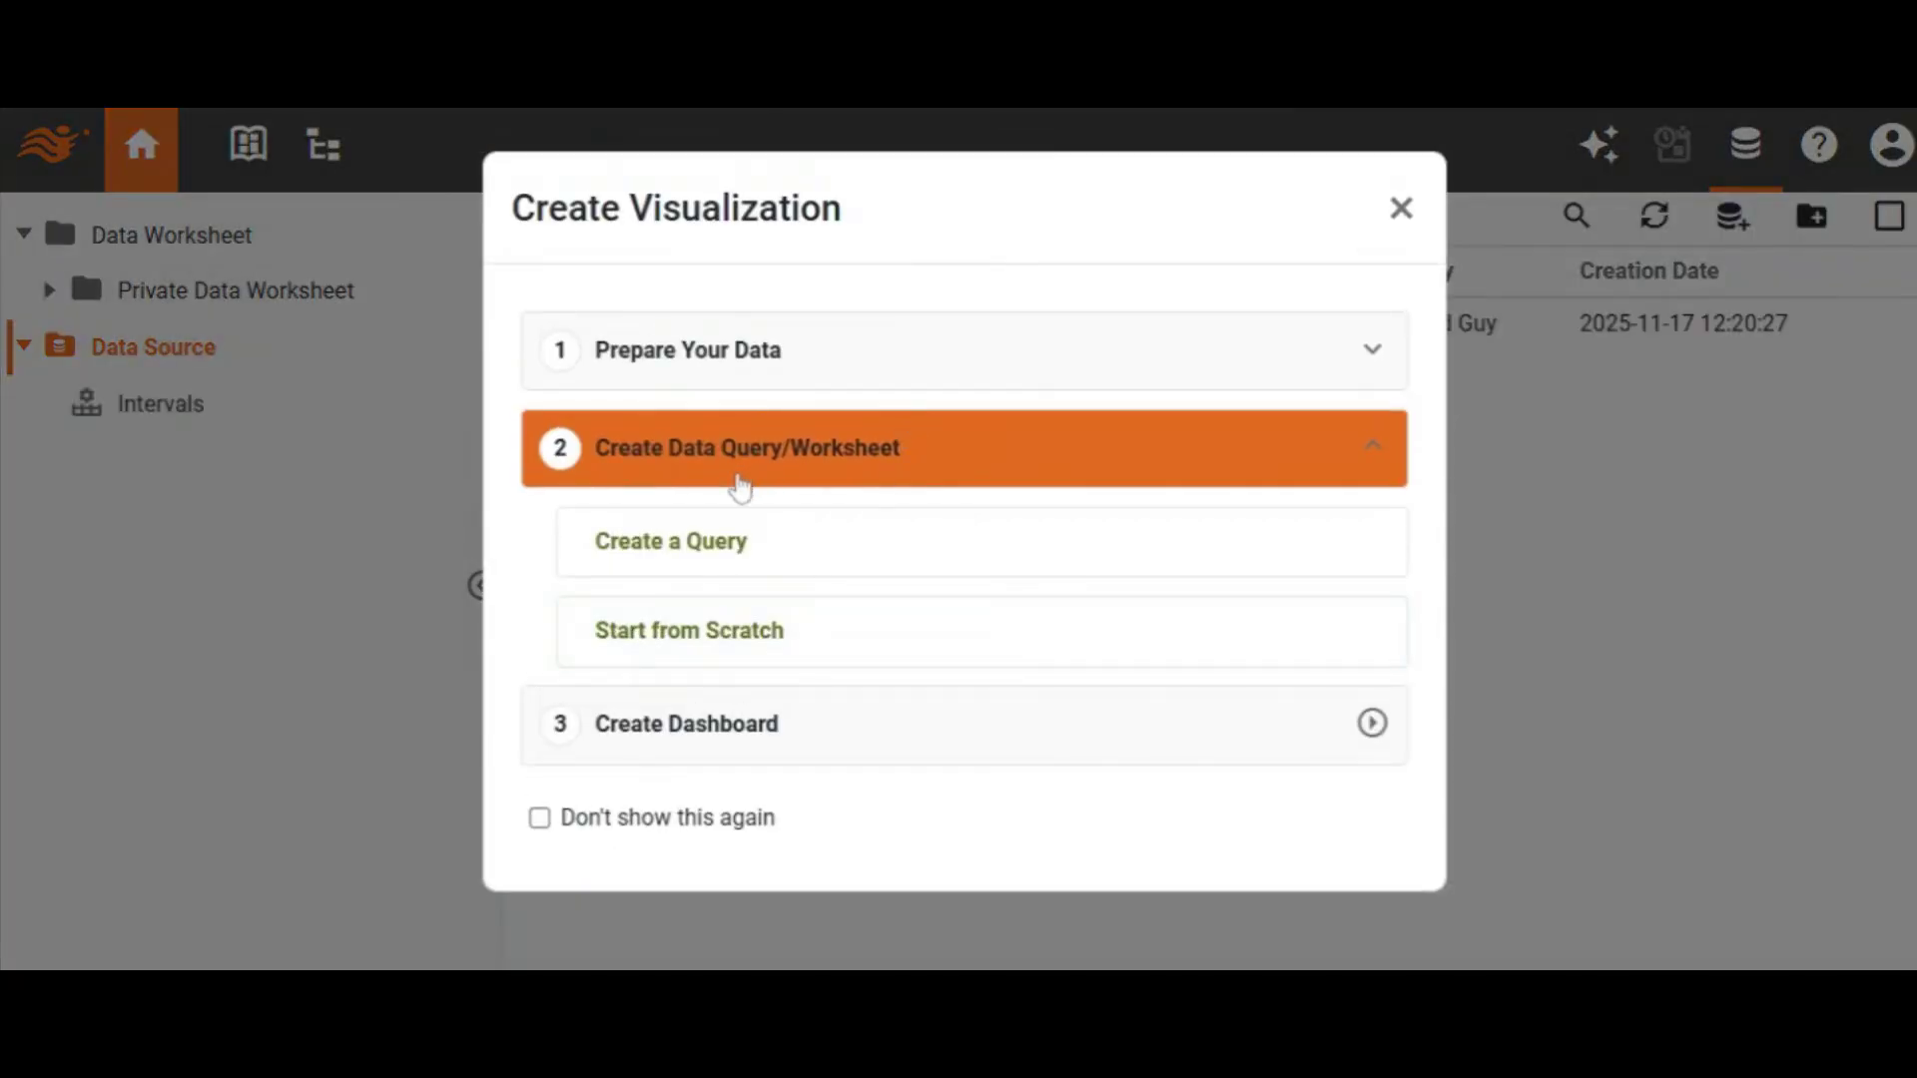
# Create an Intervals query in a new data worksheet with Projects as its endpoint.
pyautogui.click(699, 541)
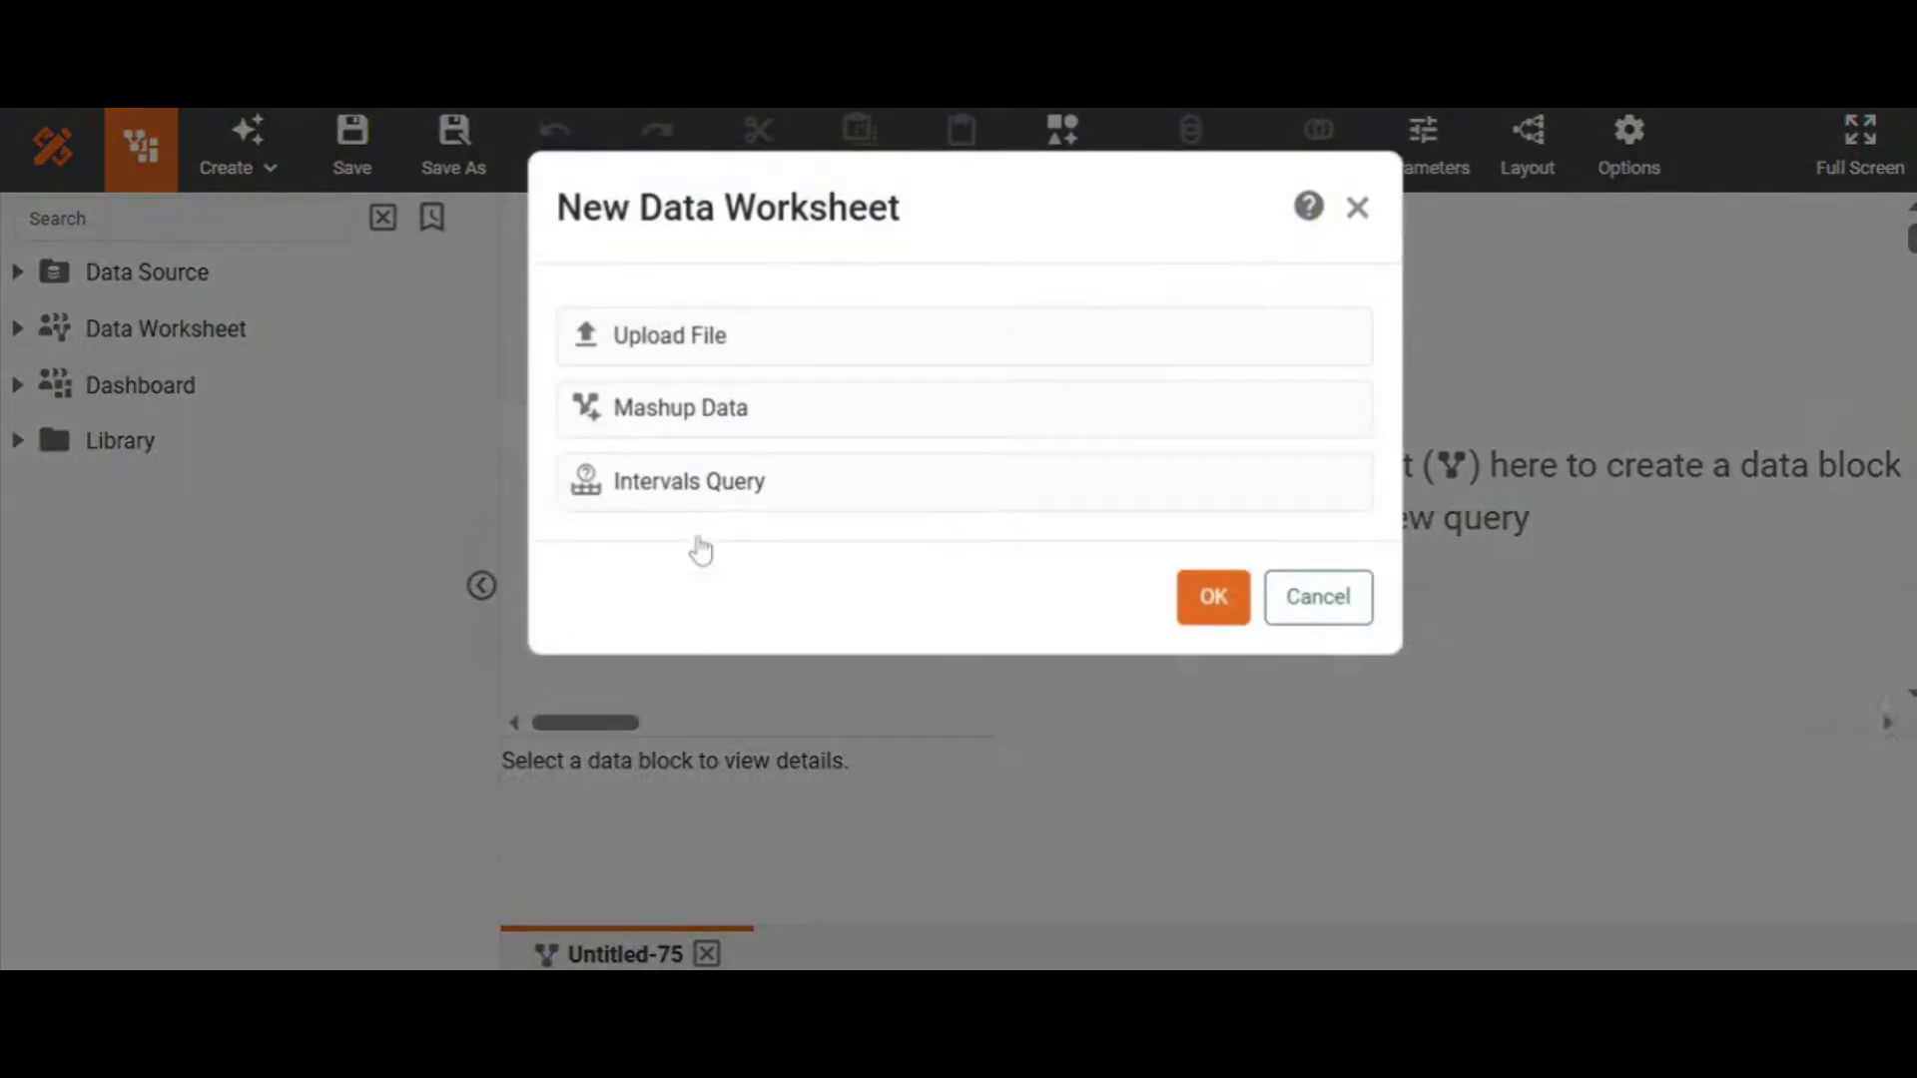
pyautogui.click(706, 499)
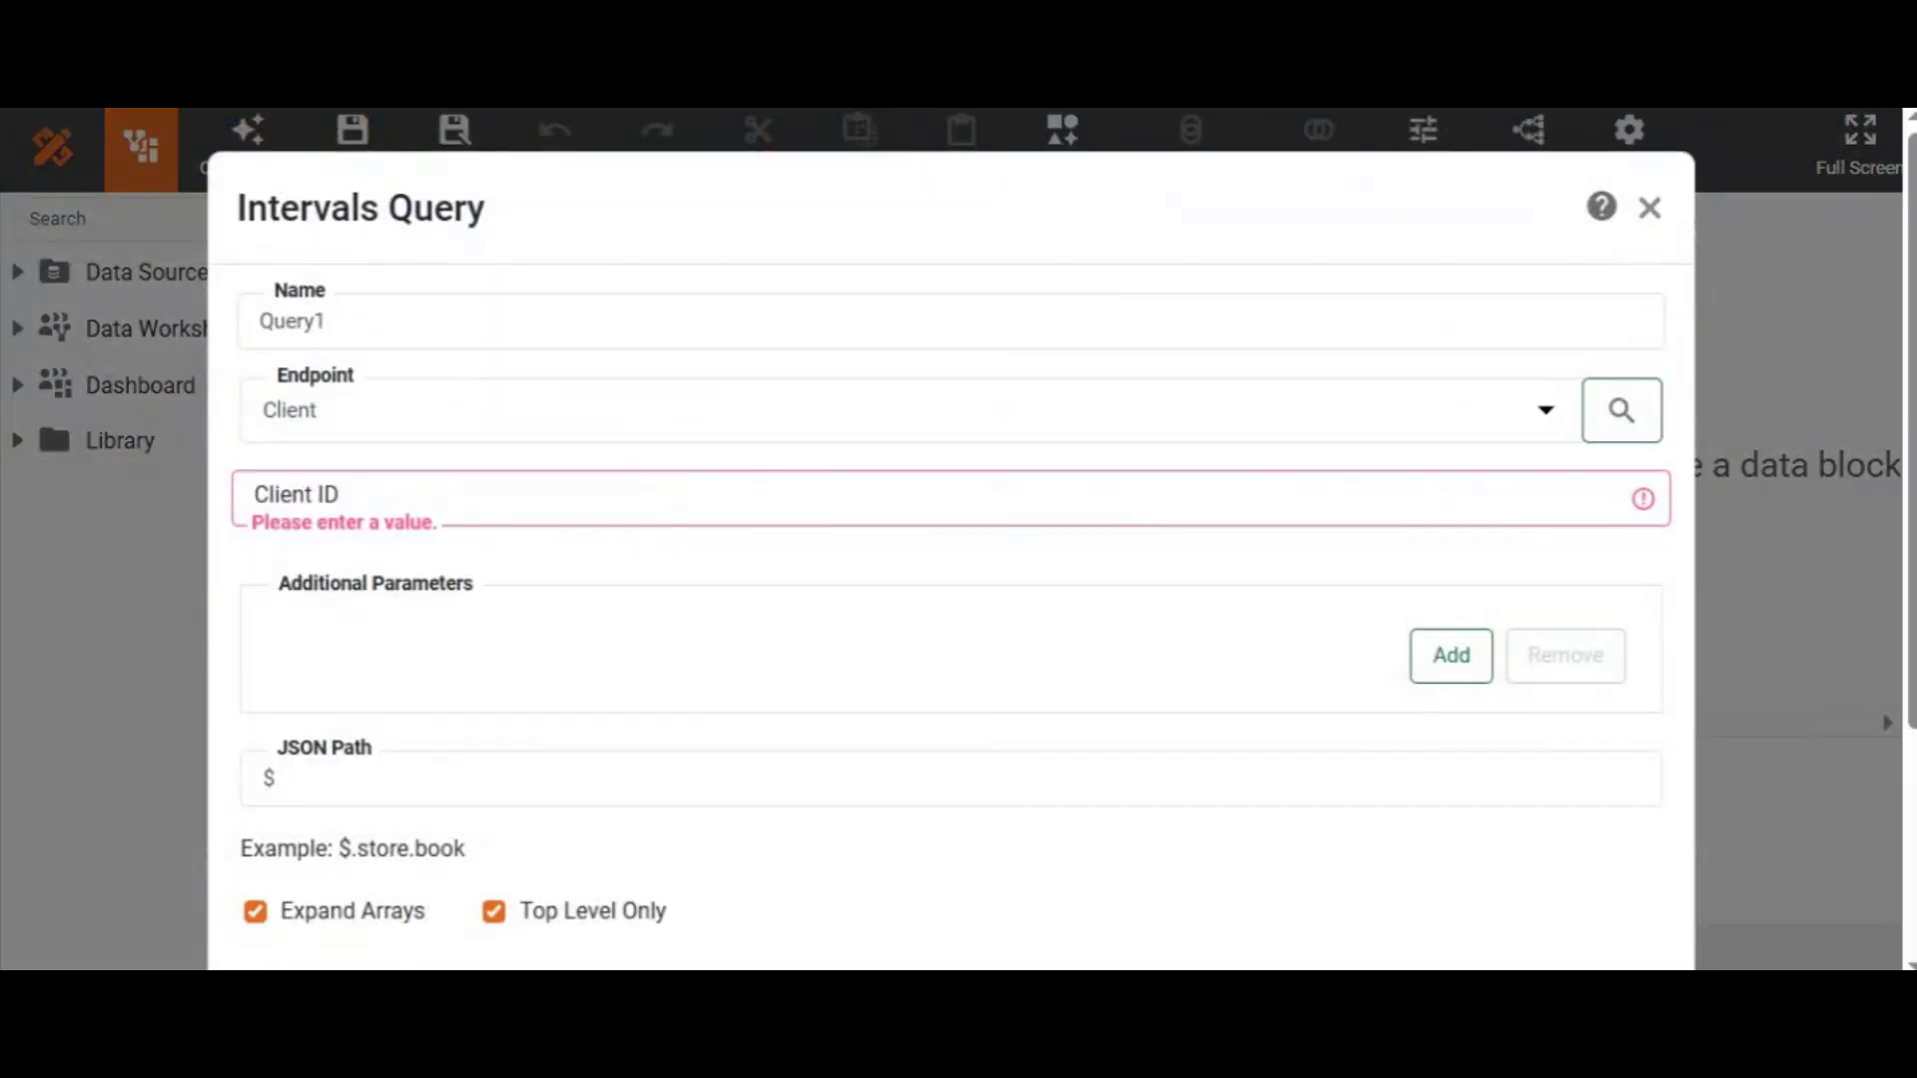
pyautogui.click(711, 436)
pyautogui.write('Payment Types')
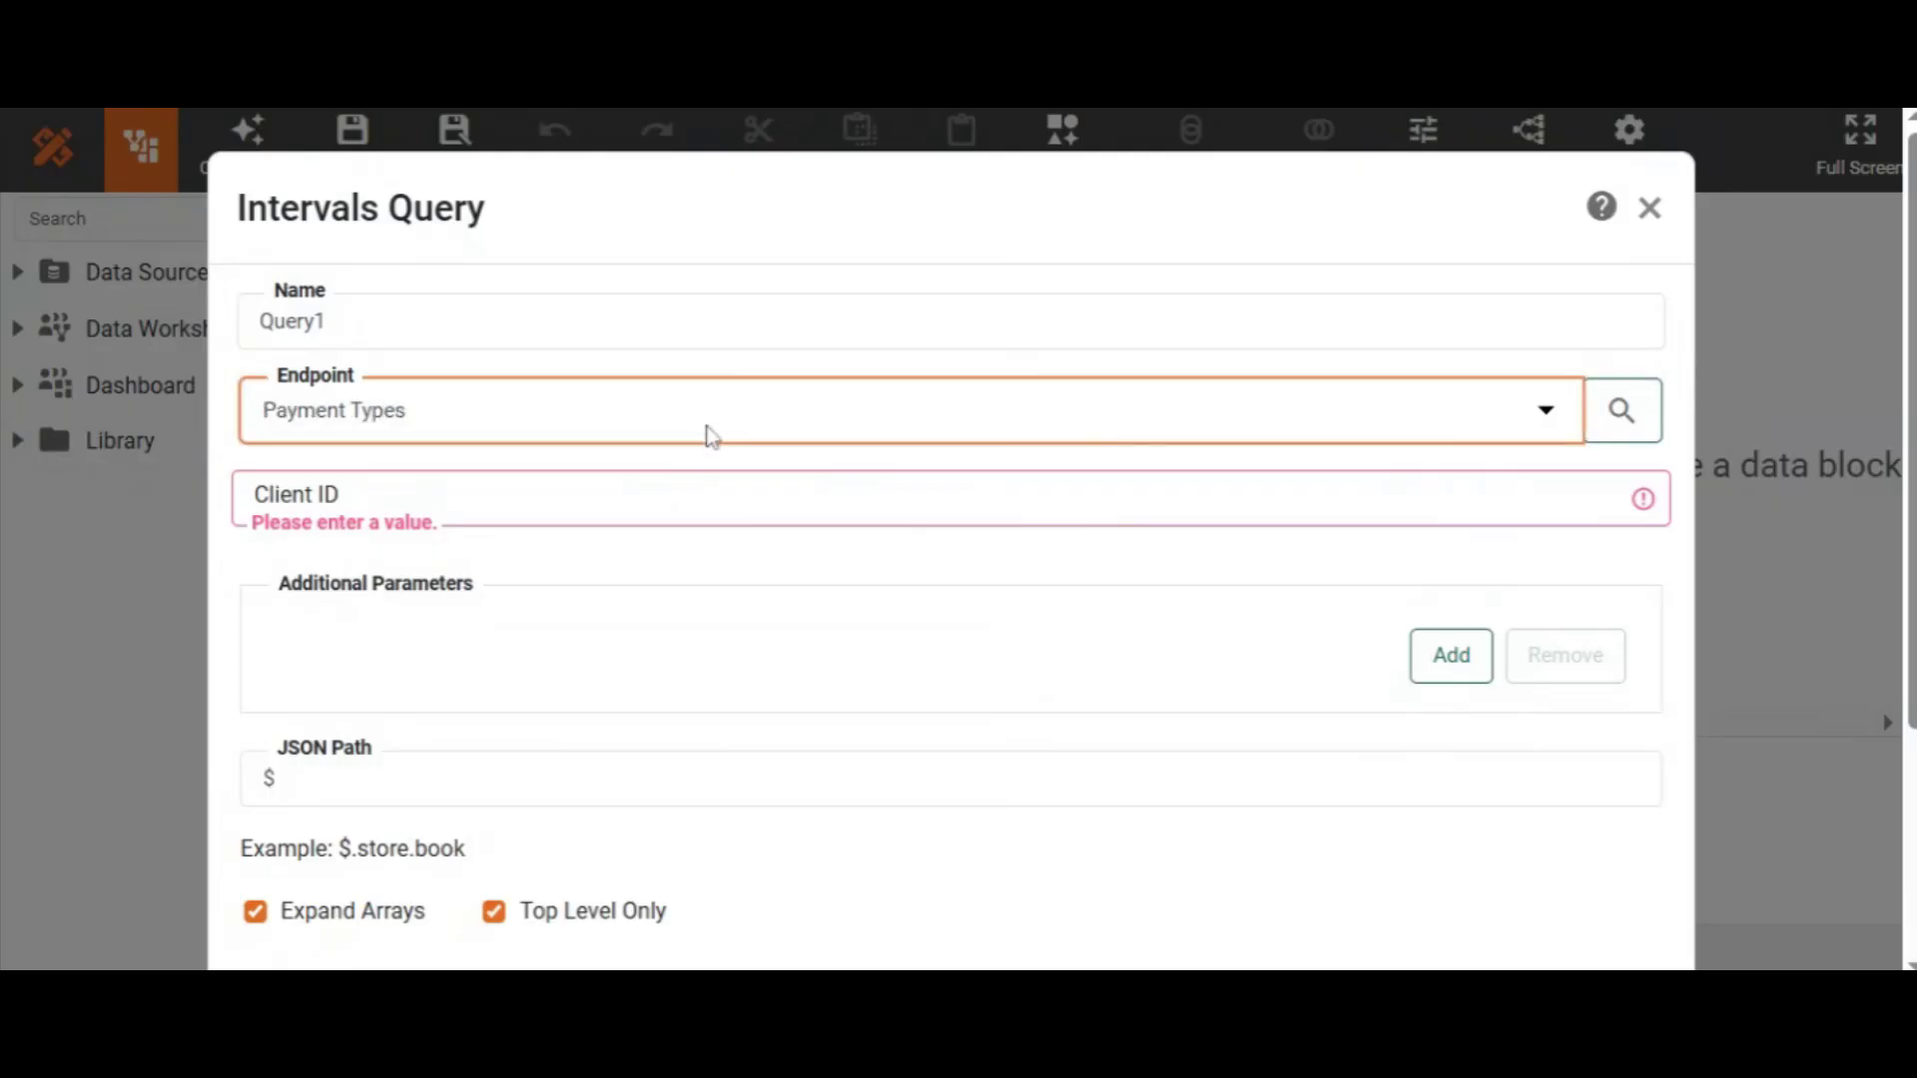
pyautogui.press('Down')
pyautogui.press('Down')
pyautogui.press('Down')
pyautogui.press('Down')
pyautogui.press('Down')
pyautogui.press('Down')
pyautogui.press('Down')
pyautogui.press('Up')
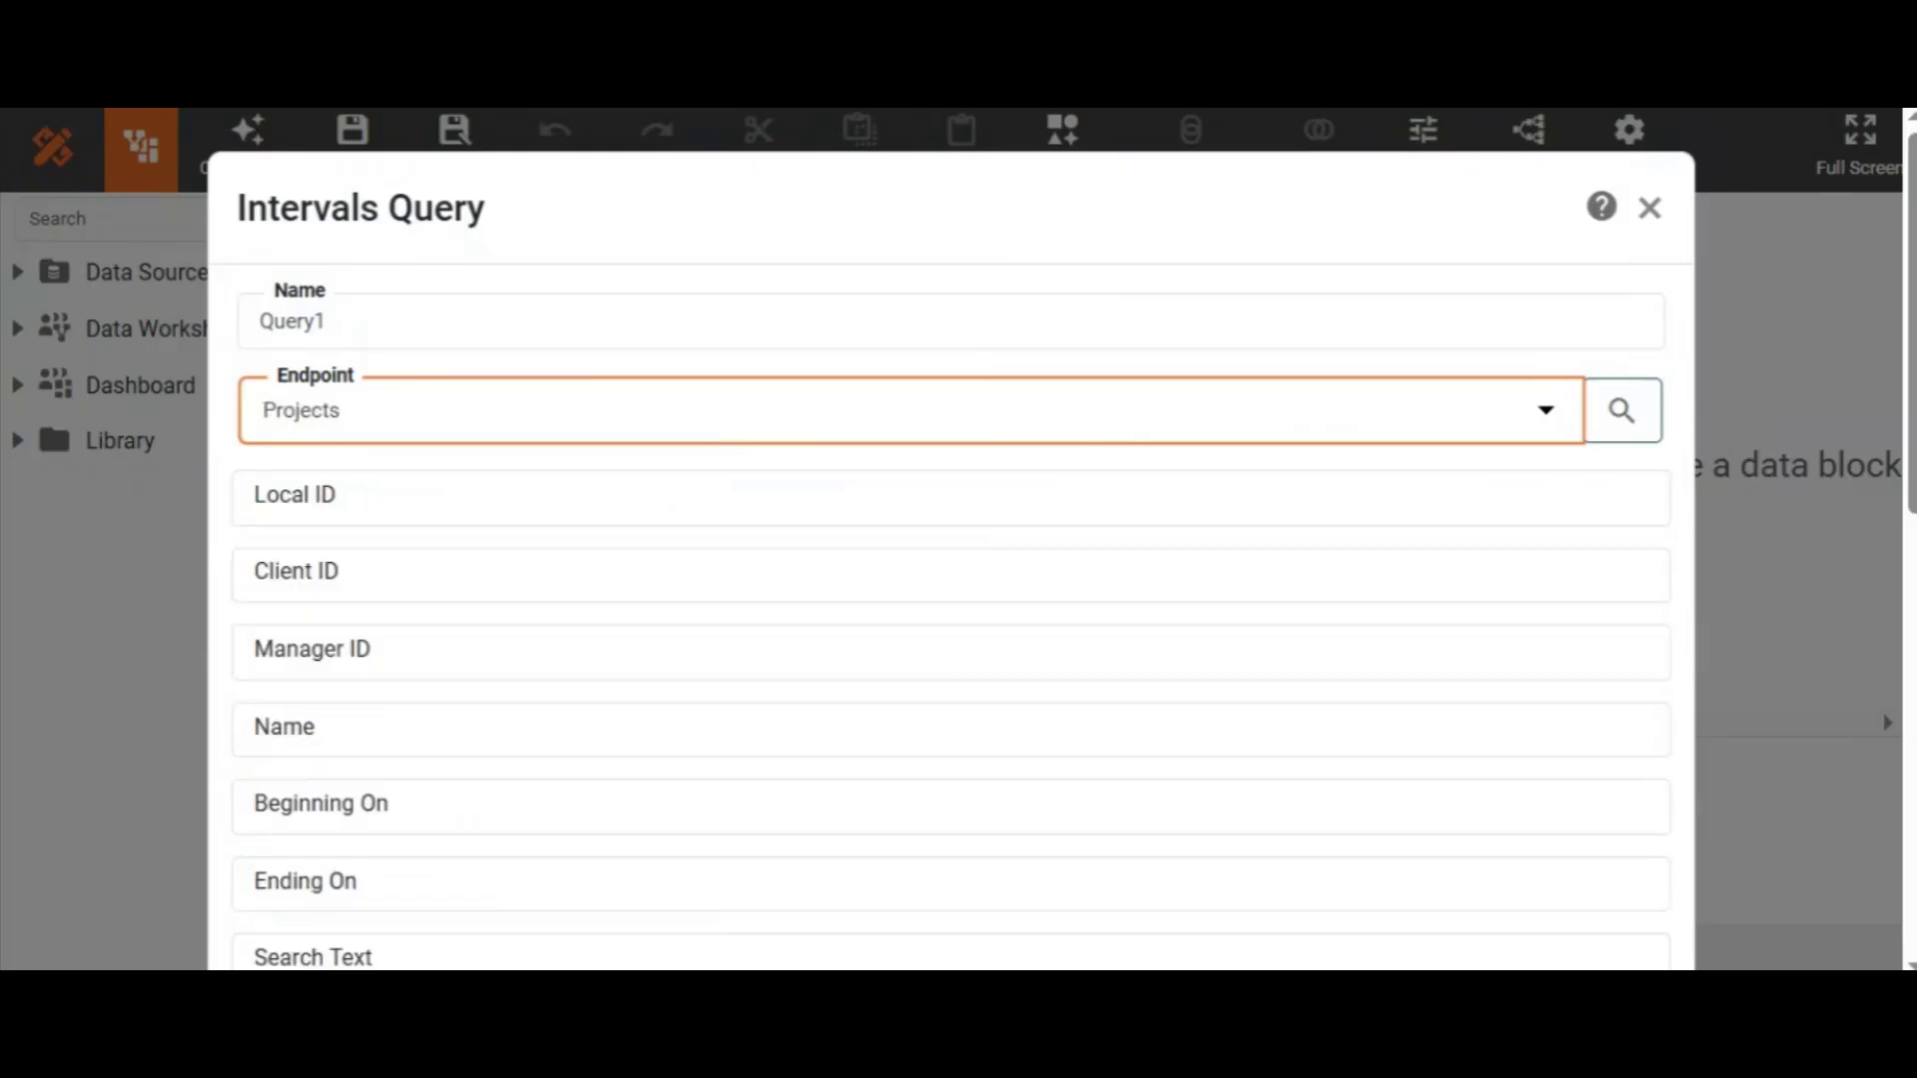
pyautogui.moveTo(1910, 284); pyautogui.dragTo(1910, 848)
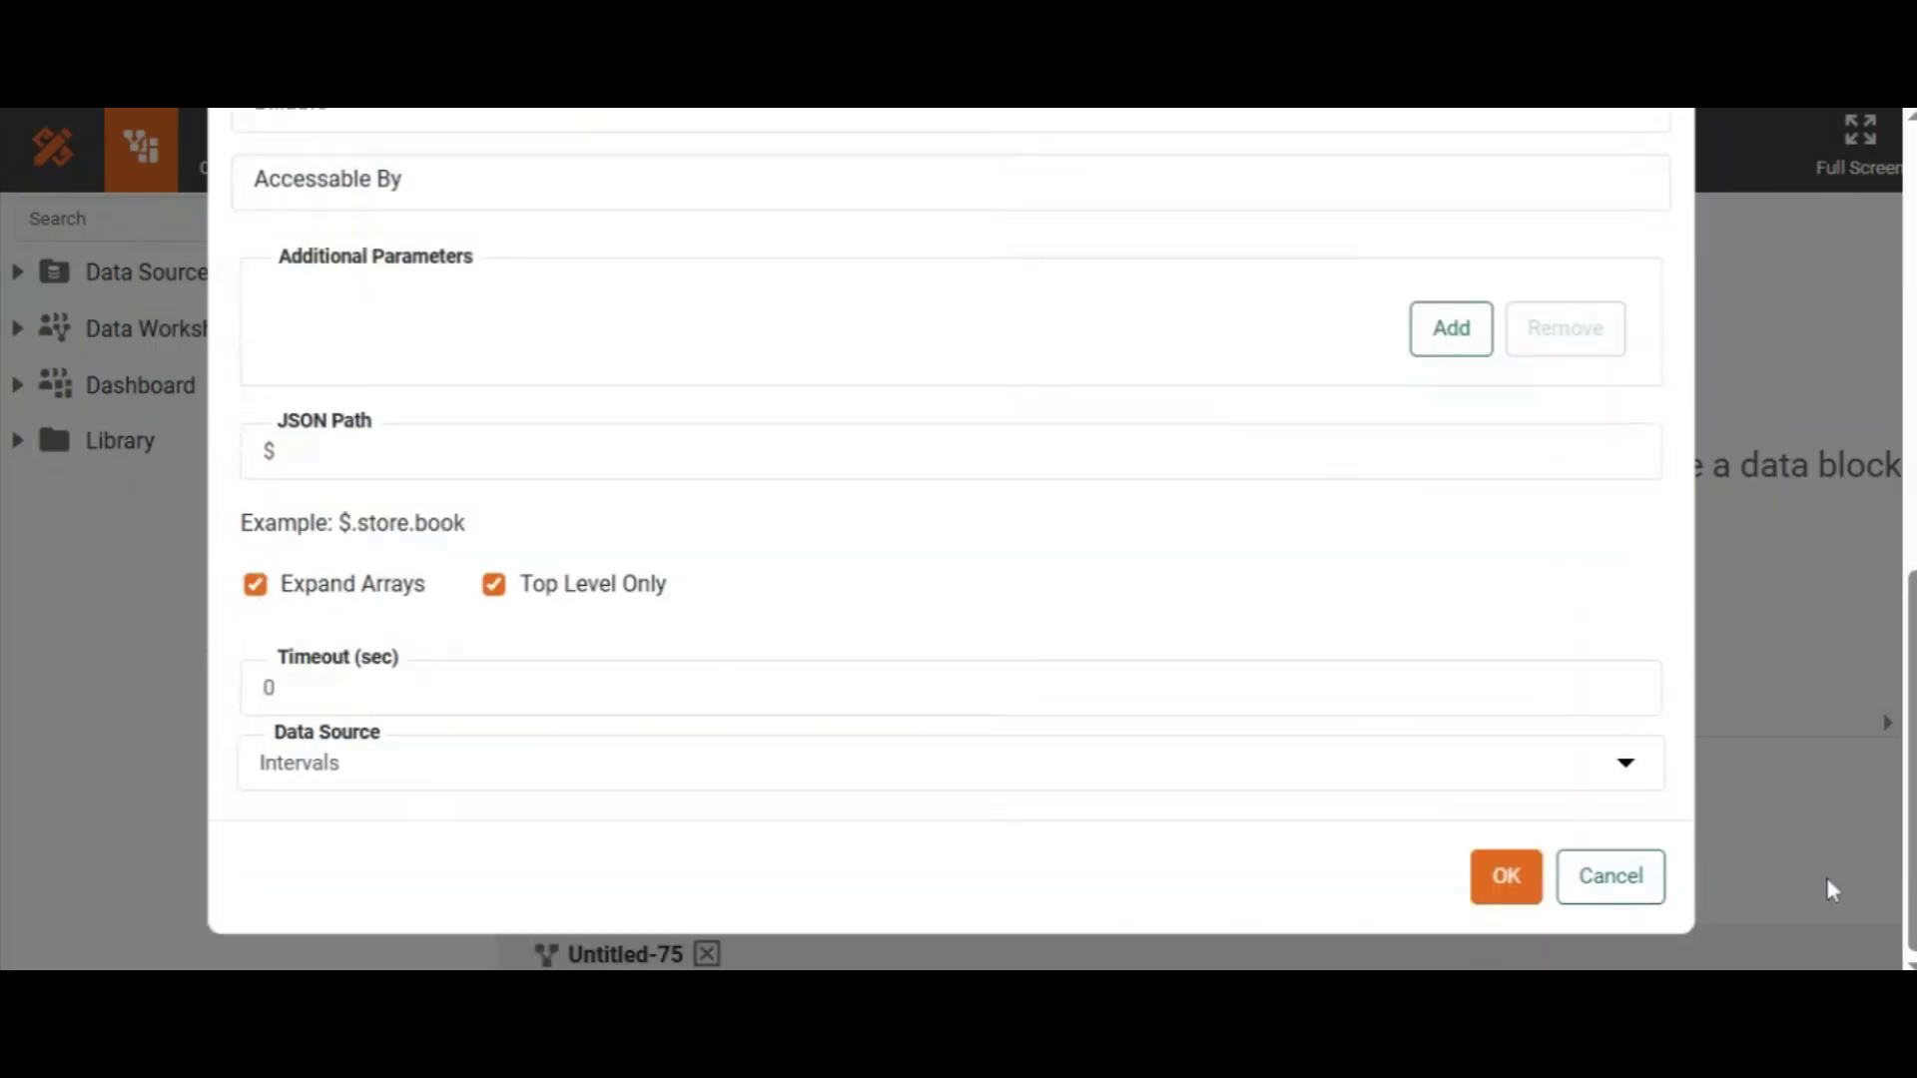
pyautogui.click(1520, 887)
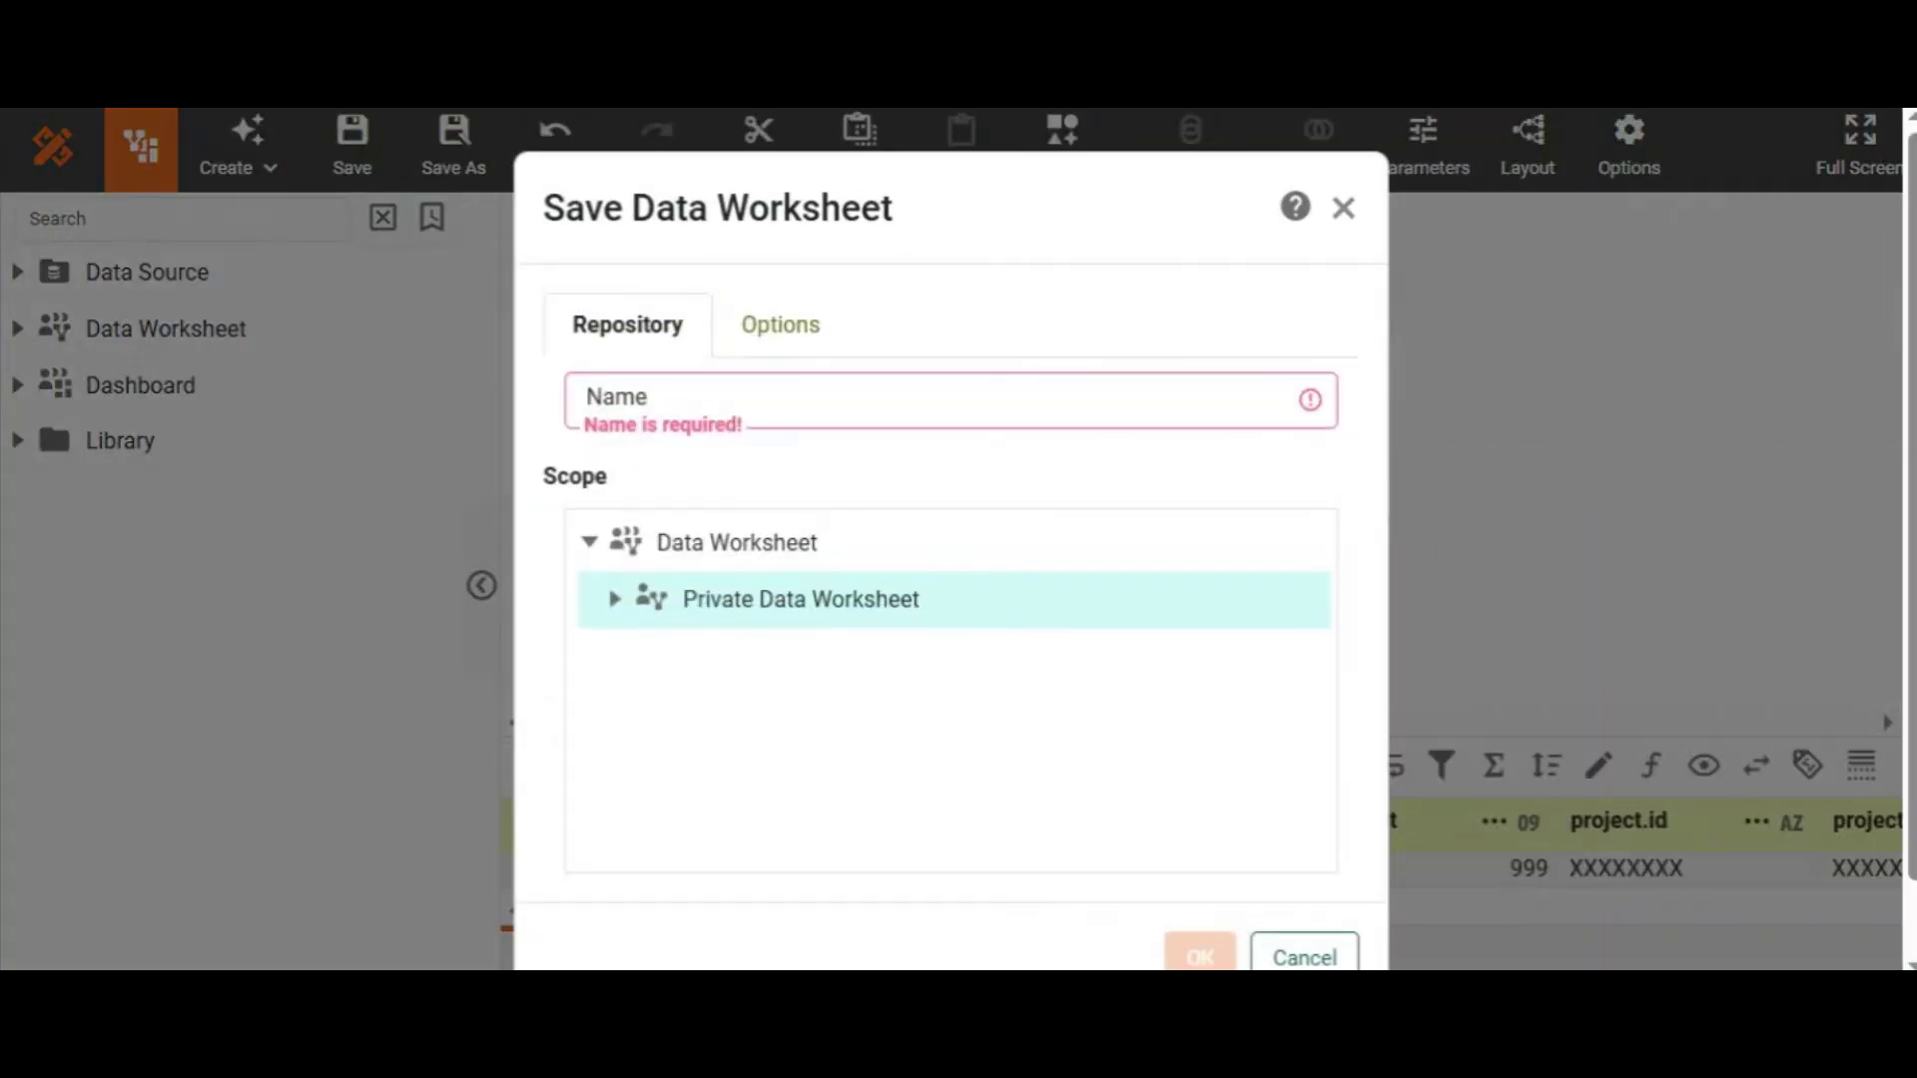
# Save the data worksheet under the name "intervals" in Private Data Worksheet.
pyautogui.write('intervals')
pyautogui.click(1200, 954)
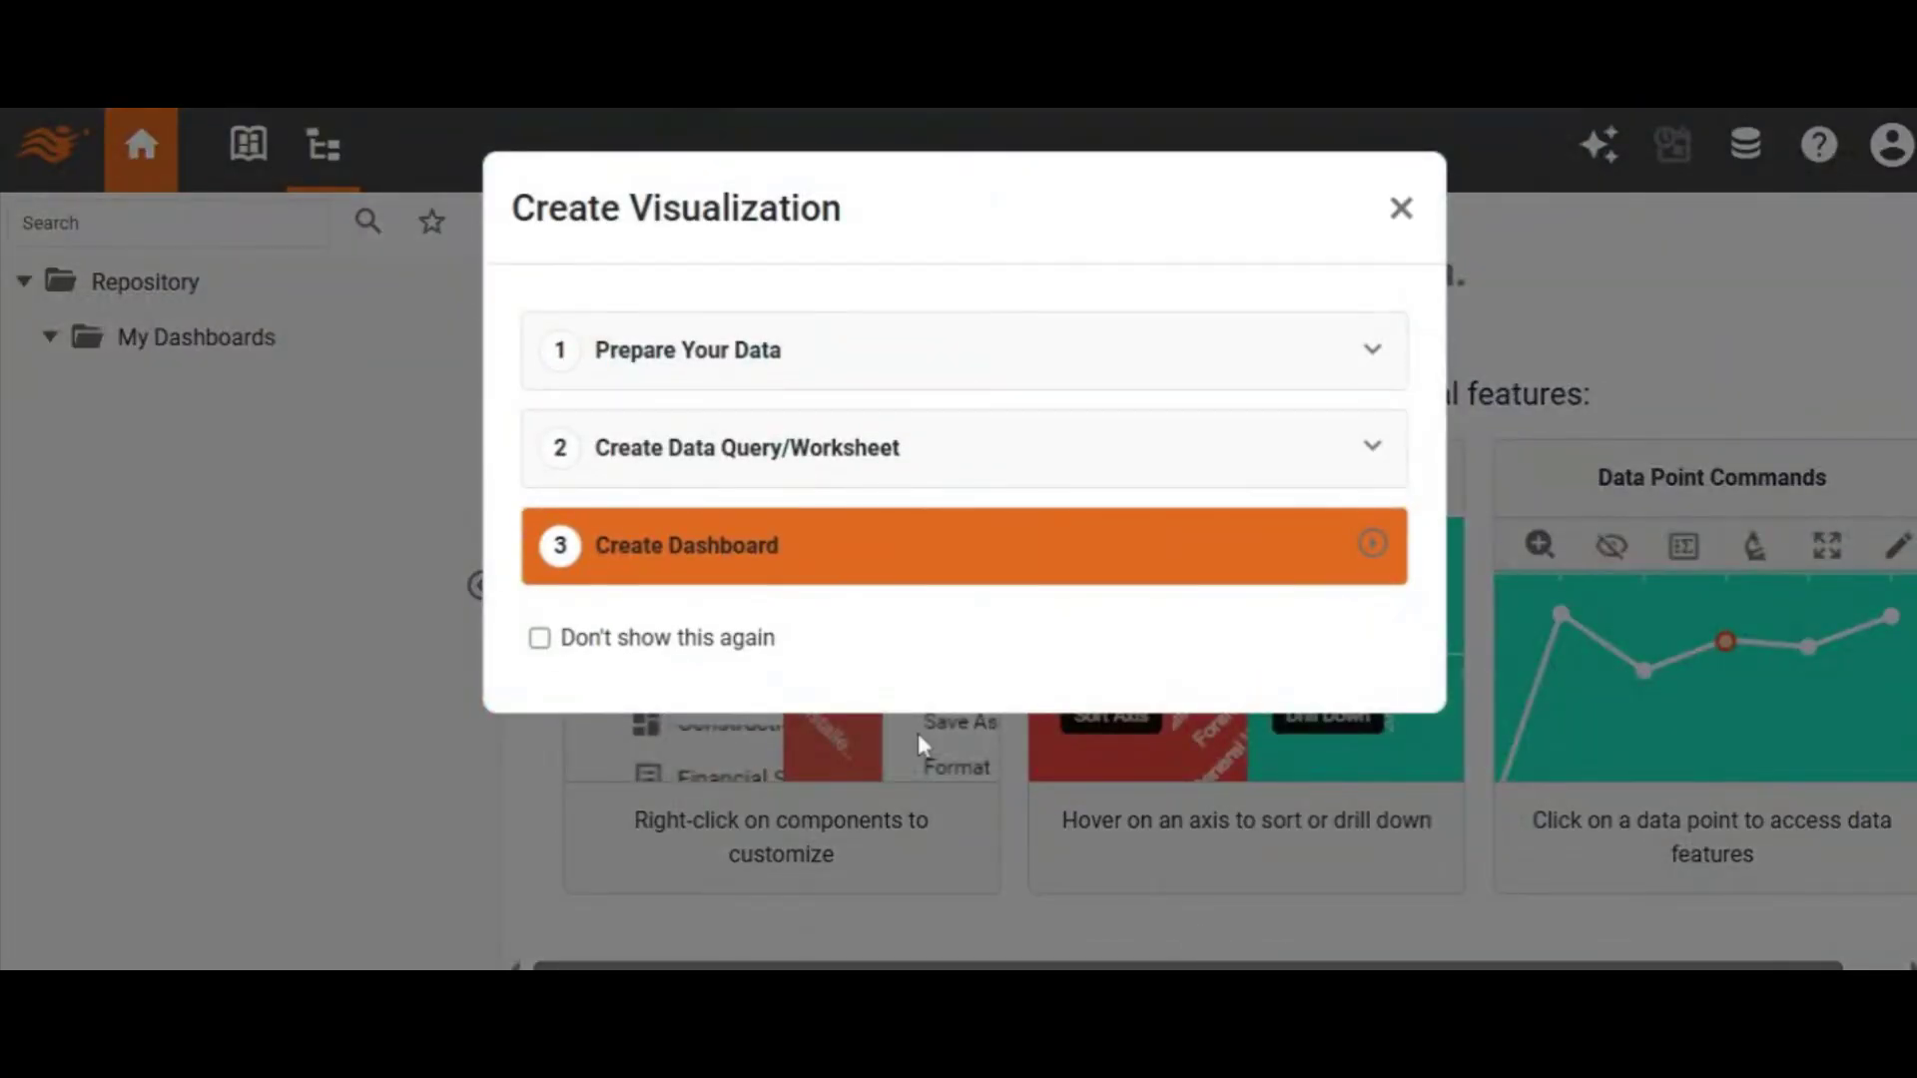
# Create a dashboard without any recommended visualization and save it as "intervals" in Private Dashboard.
pyautogui.click(744, 569)
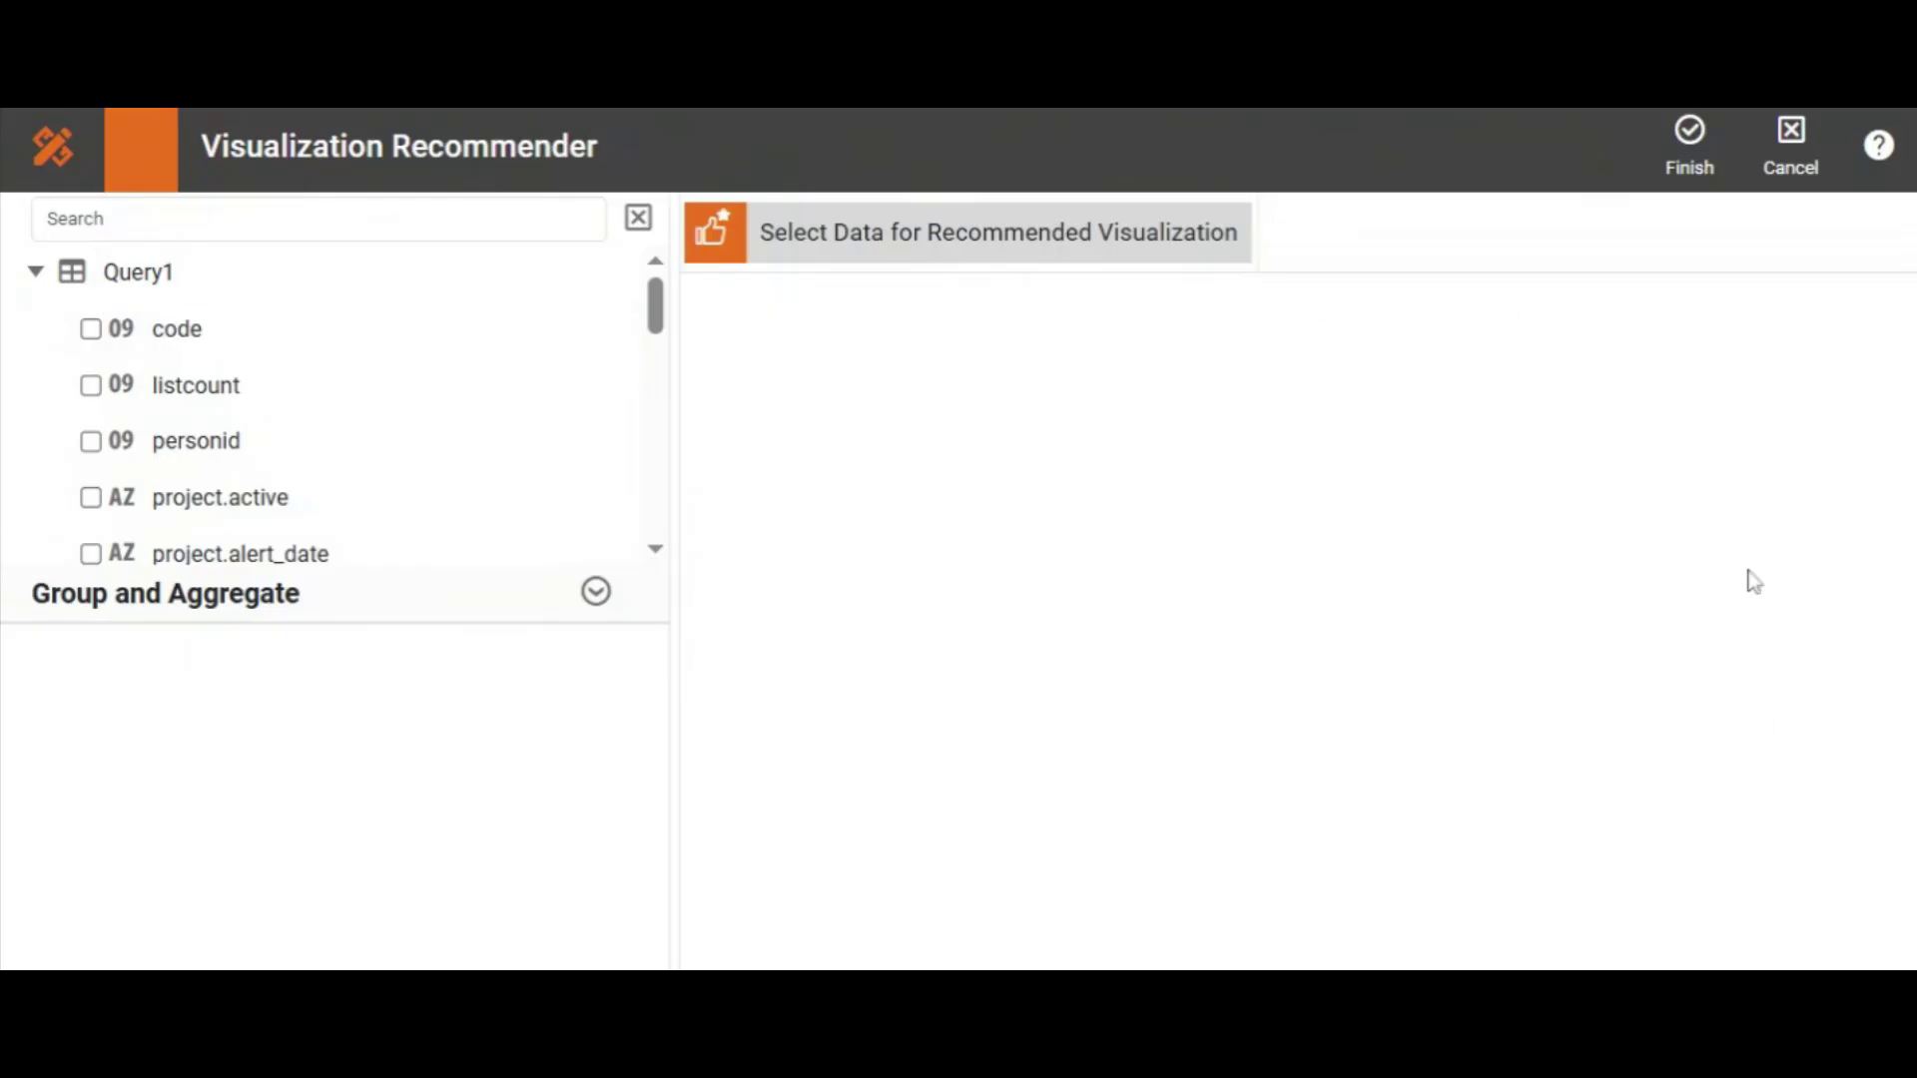
pyautogui.click(1697, 159)
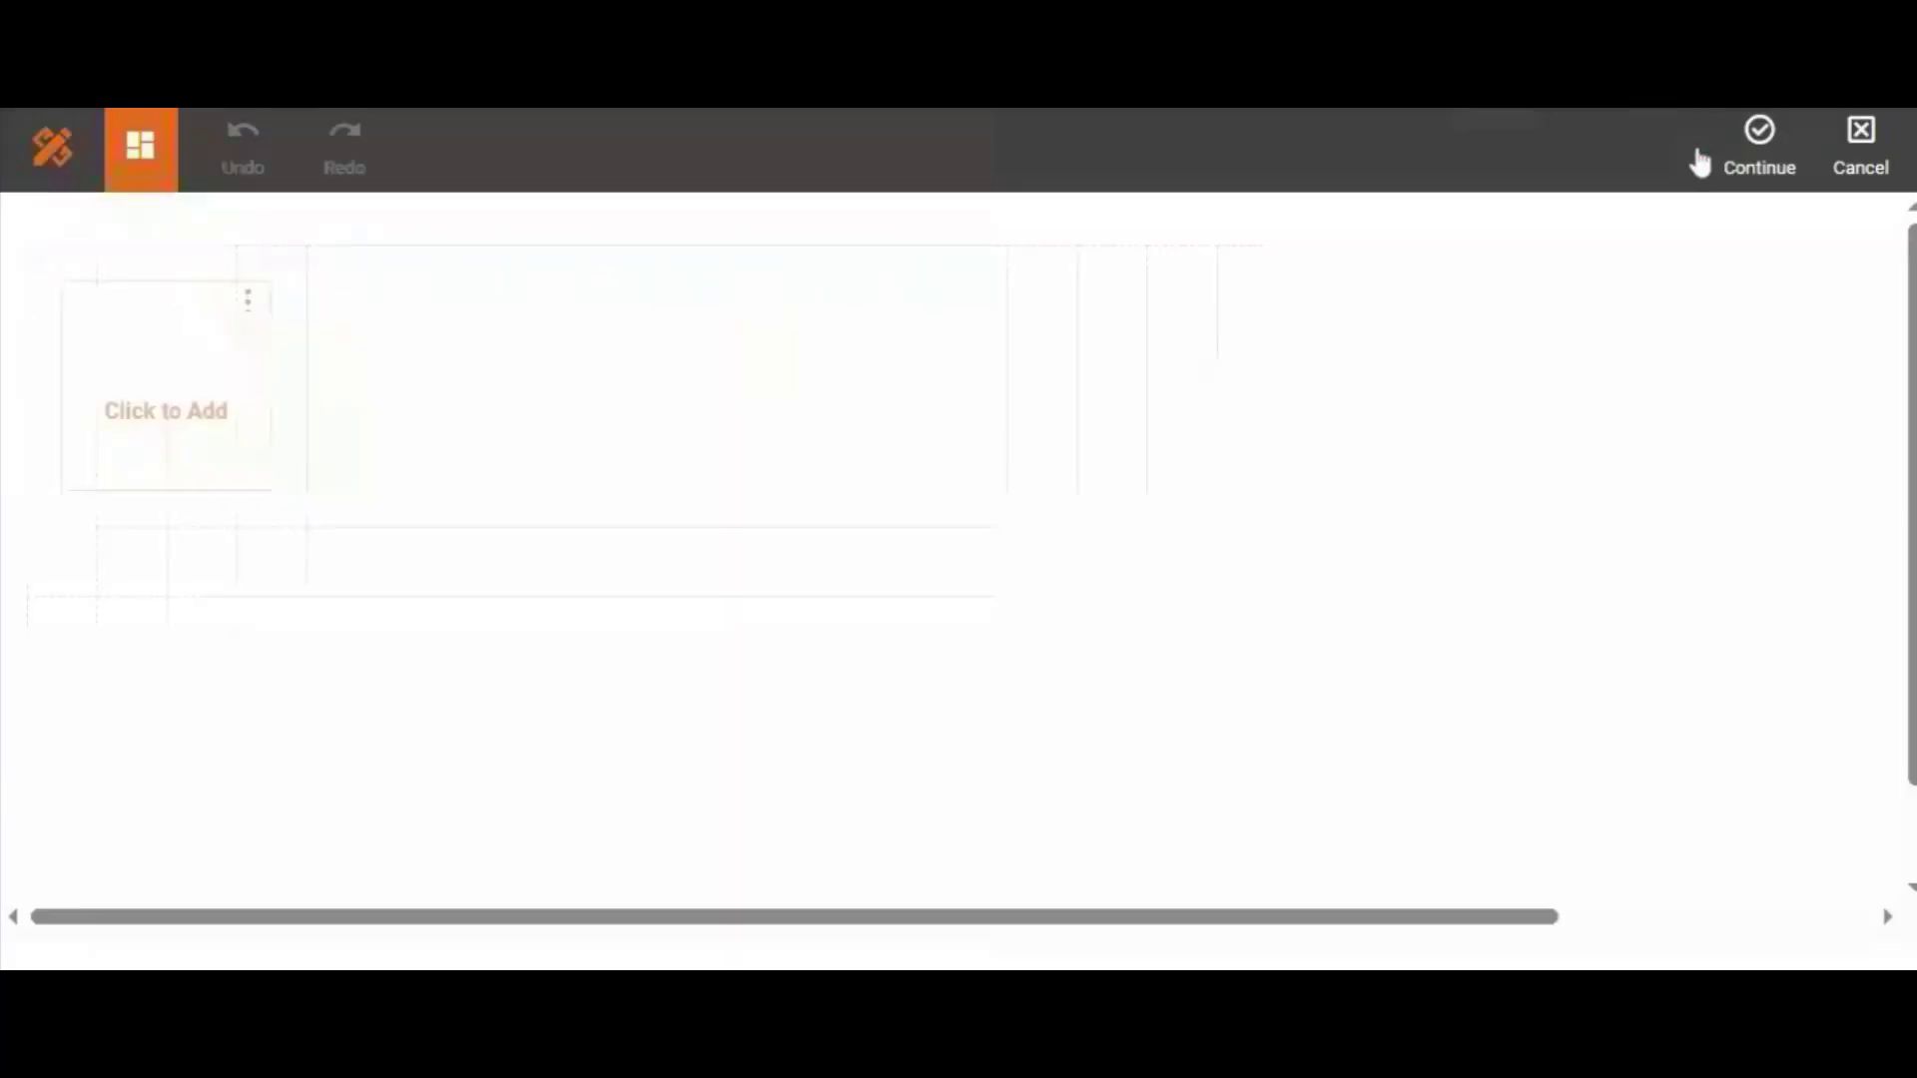
pyautogui.click(1754, 157)
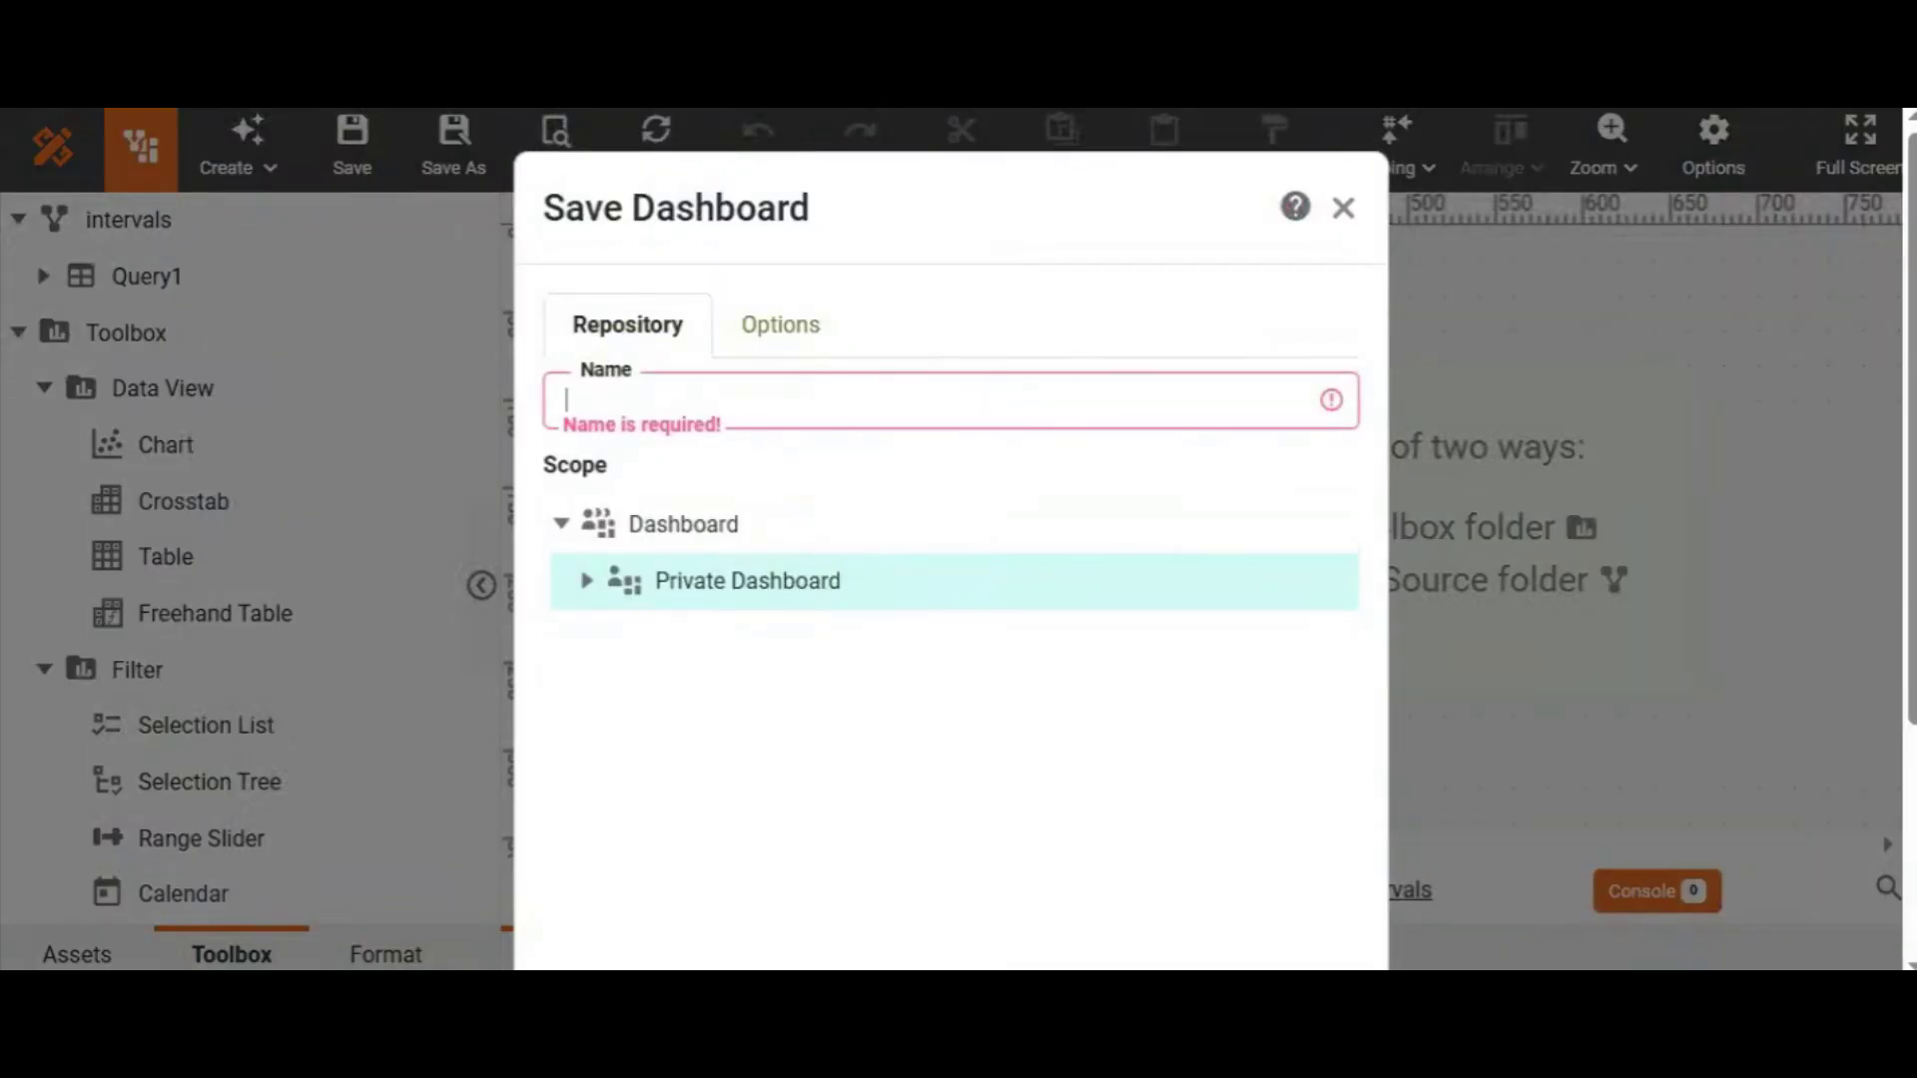
pyautogui.write('intervals')
pyautogui.moveTo(1911, 703); pyautogui.dragTo(1907, 931)
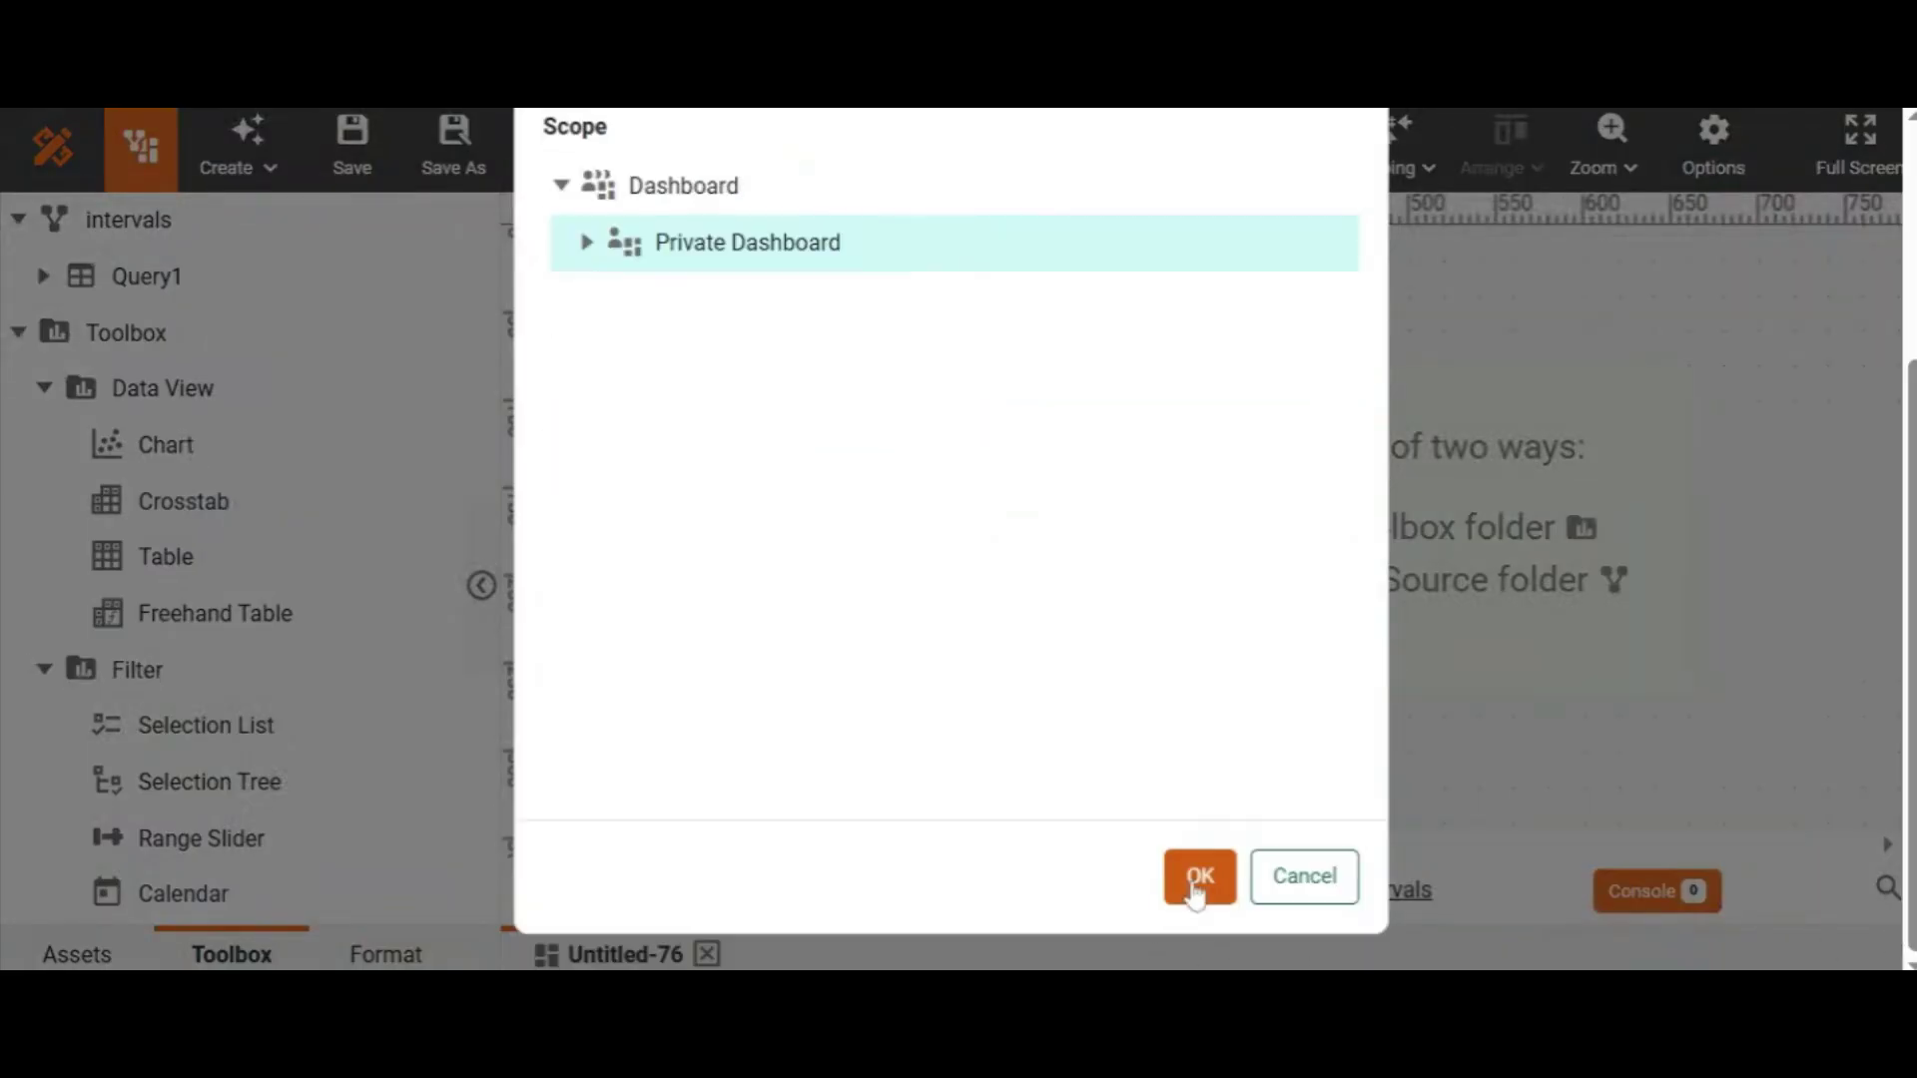
pyautogui.click(1198, 879)
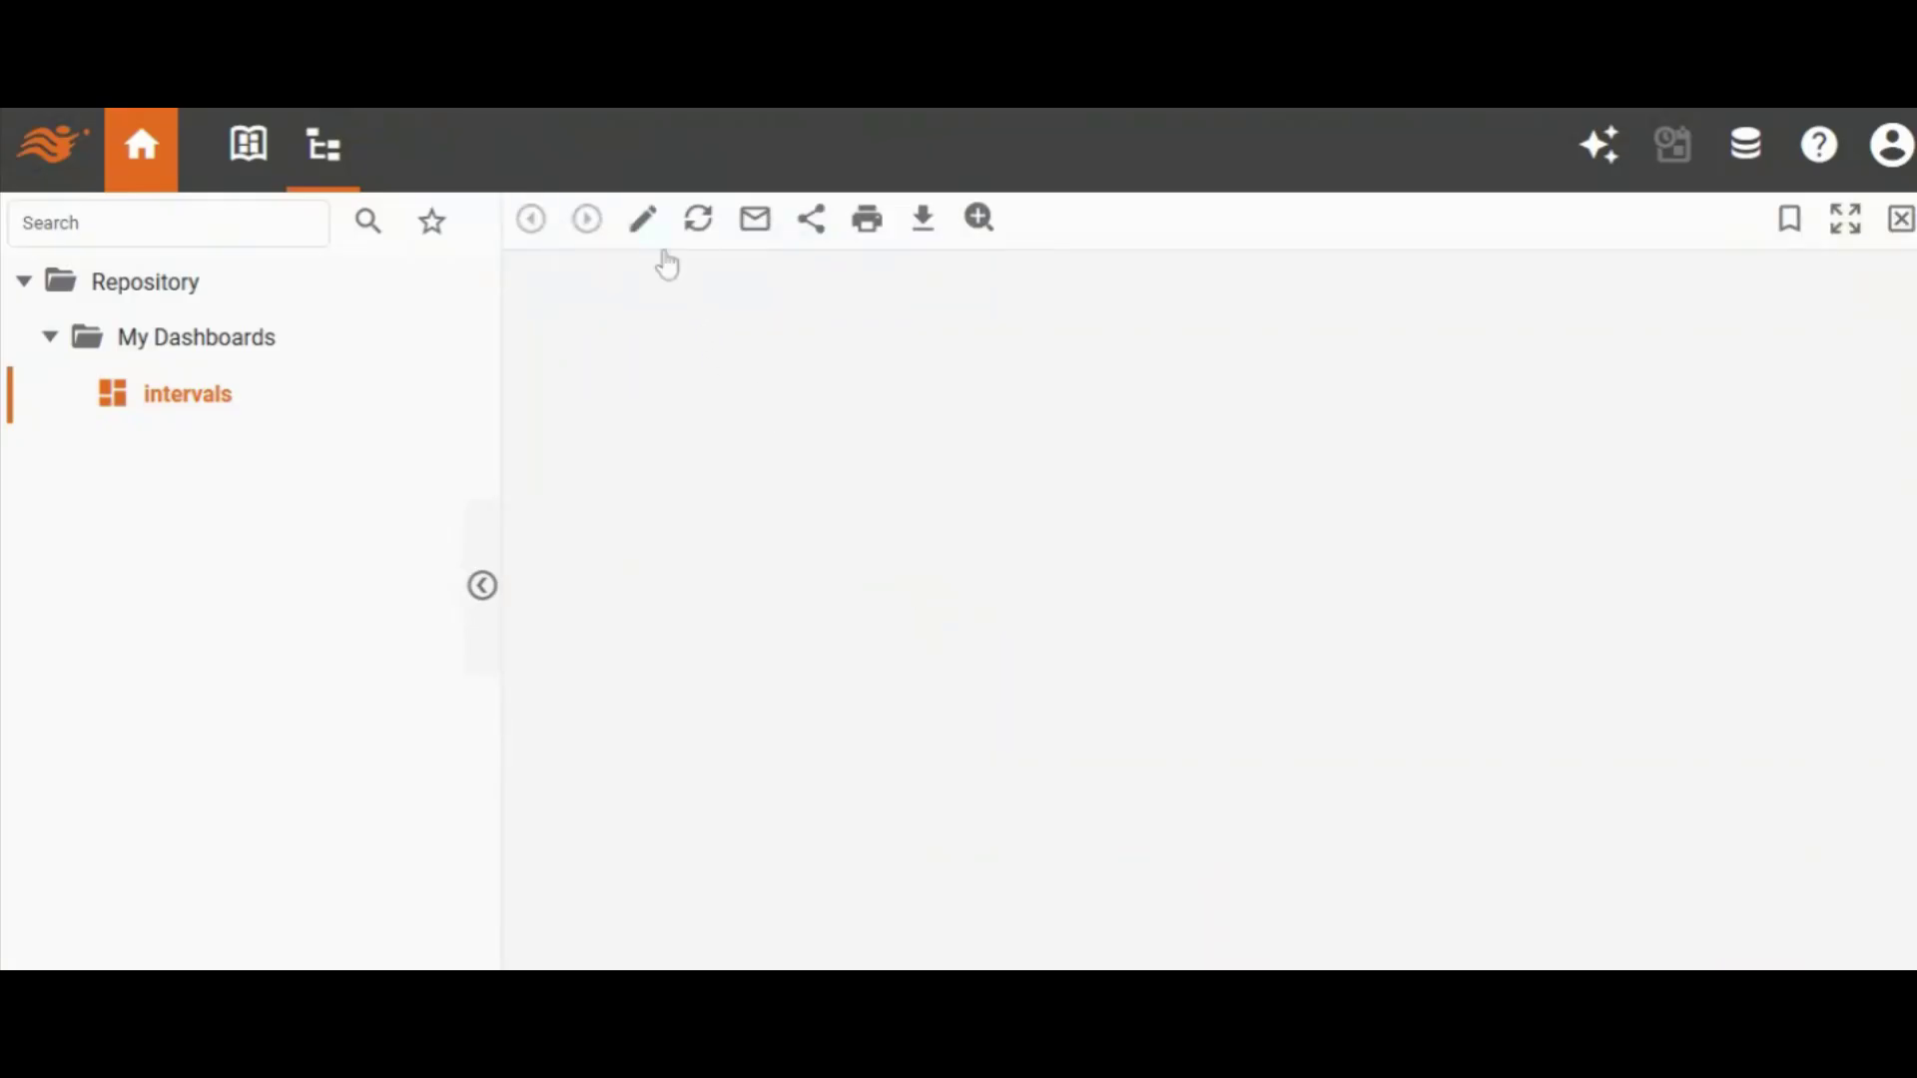
# Open the intervals dashboard for editing, add a chart at its upper-left corner, and resize it to about 360 by 200.
pyautogui.click(645, 225)
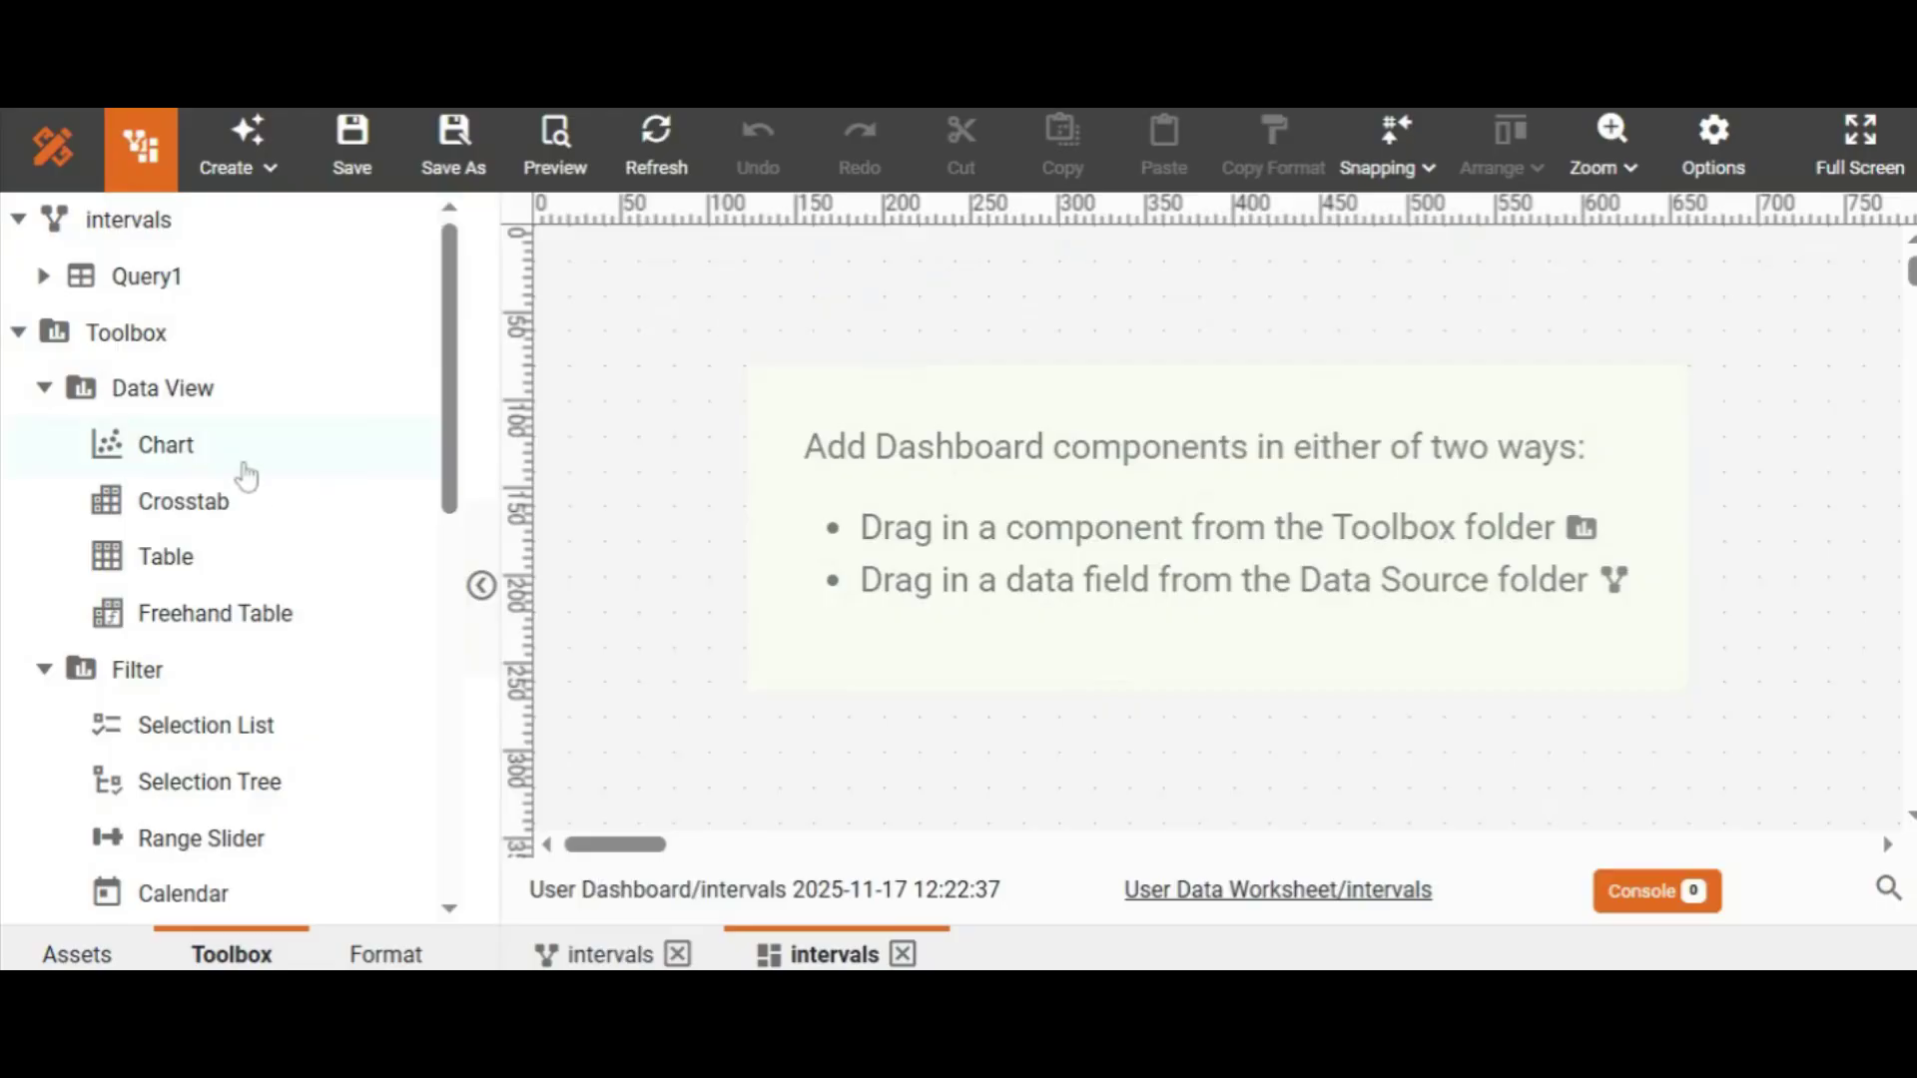
pyautogui.moveTo(209, 458); pyautogui.dragTo(1207, 351)
pyautogui.click(1235, 649)
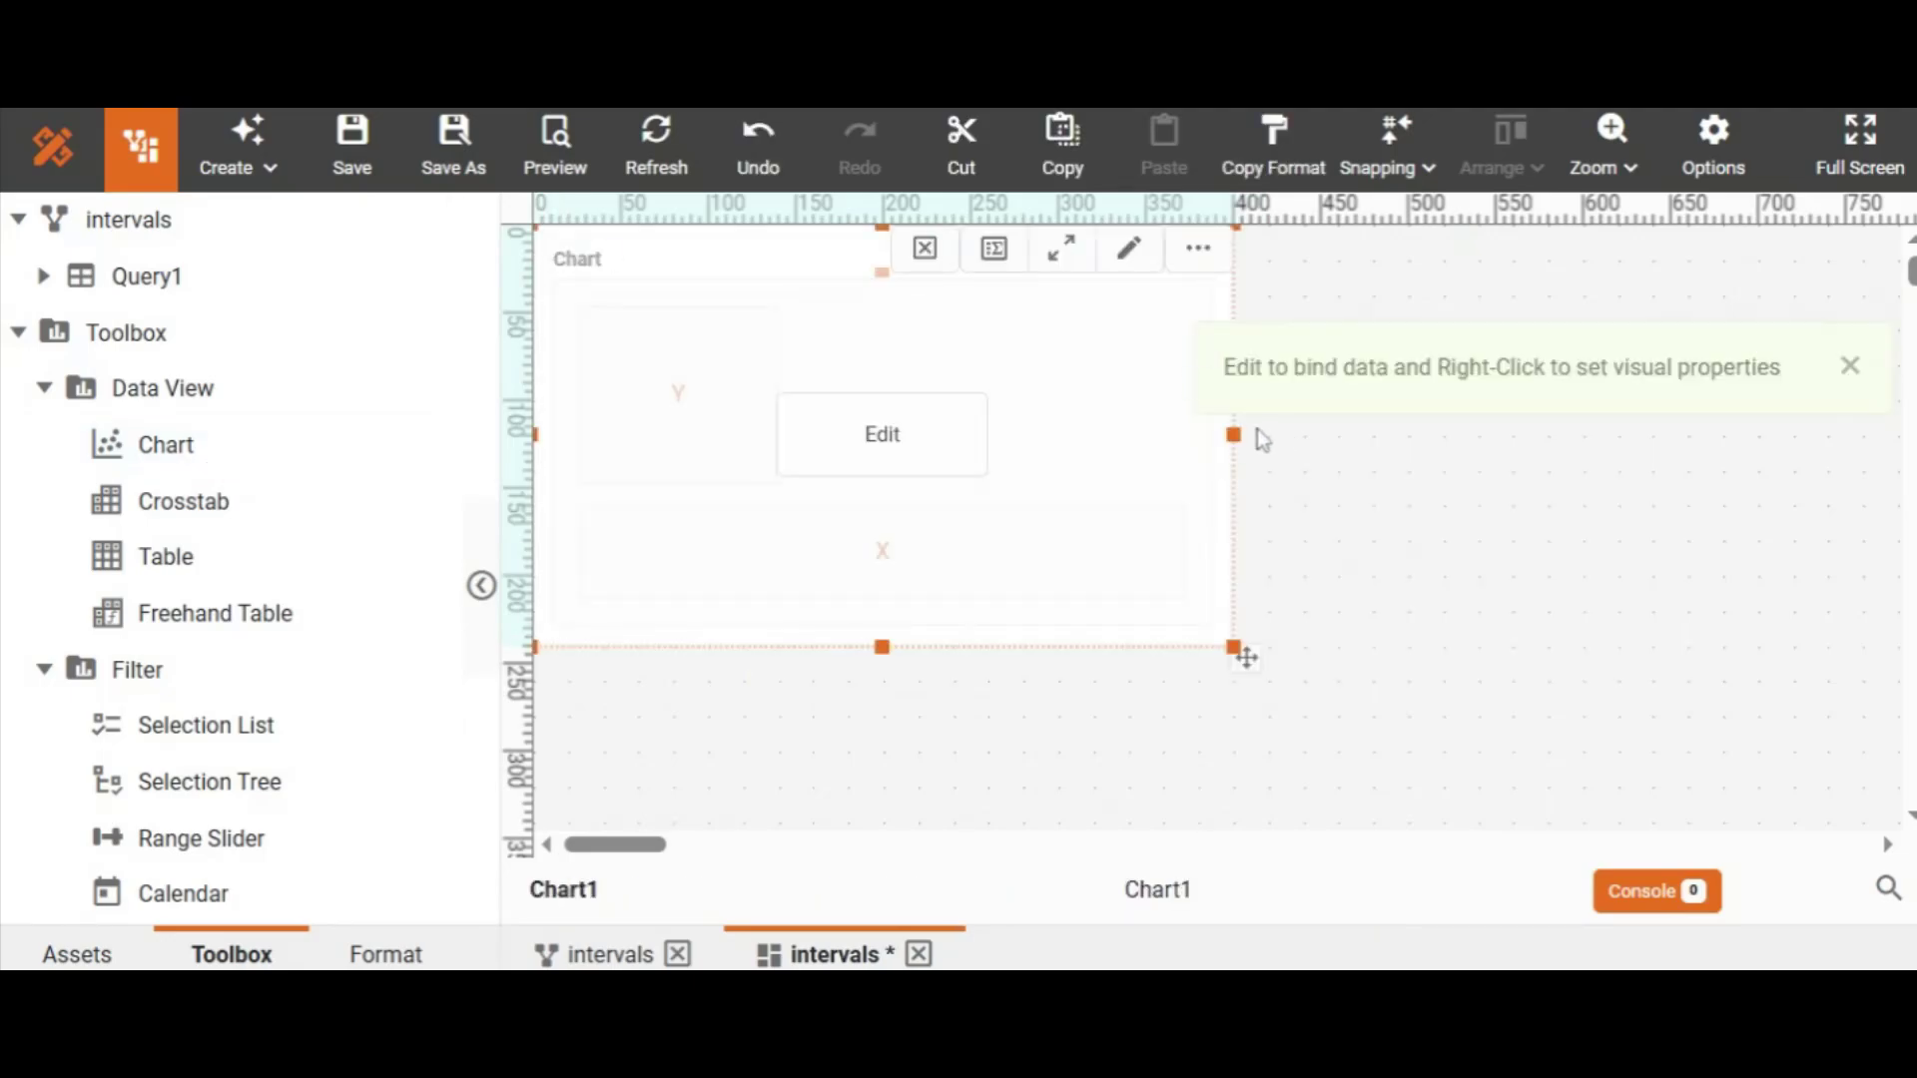
pyautogui.moveTo(886, 647); pyautogui.dragTo(887, 575)
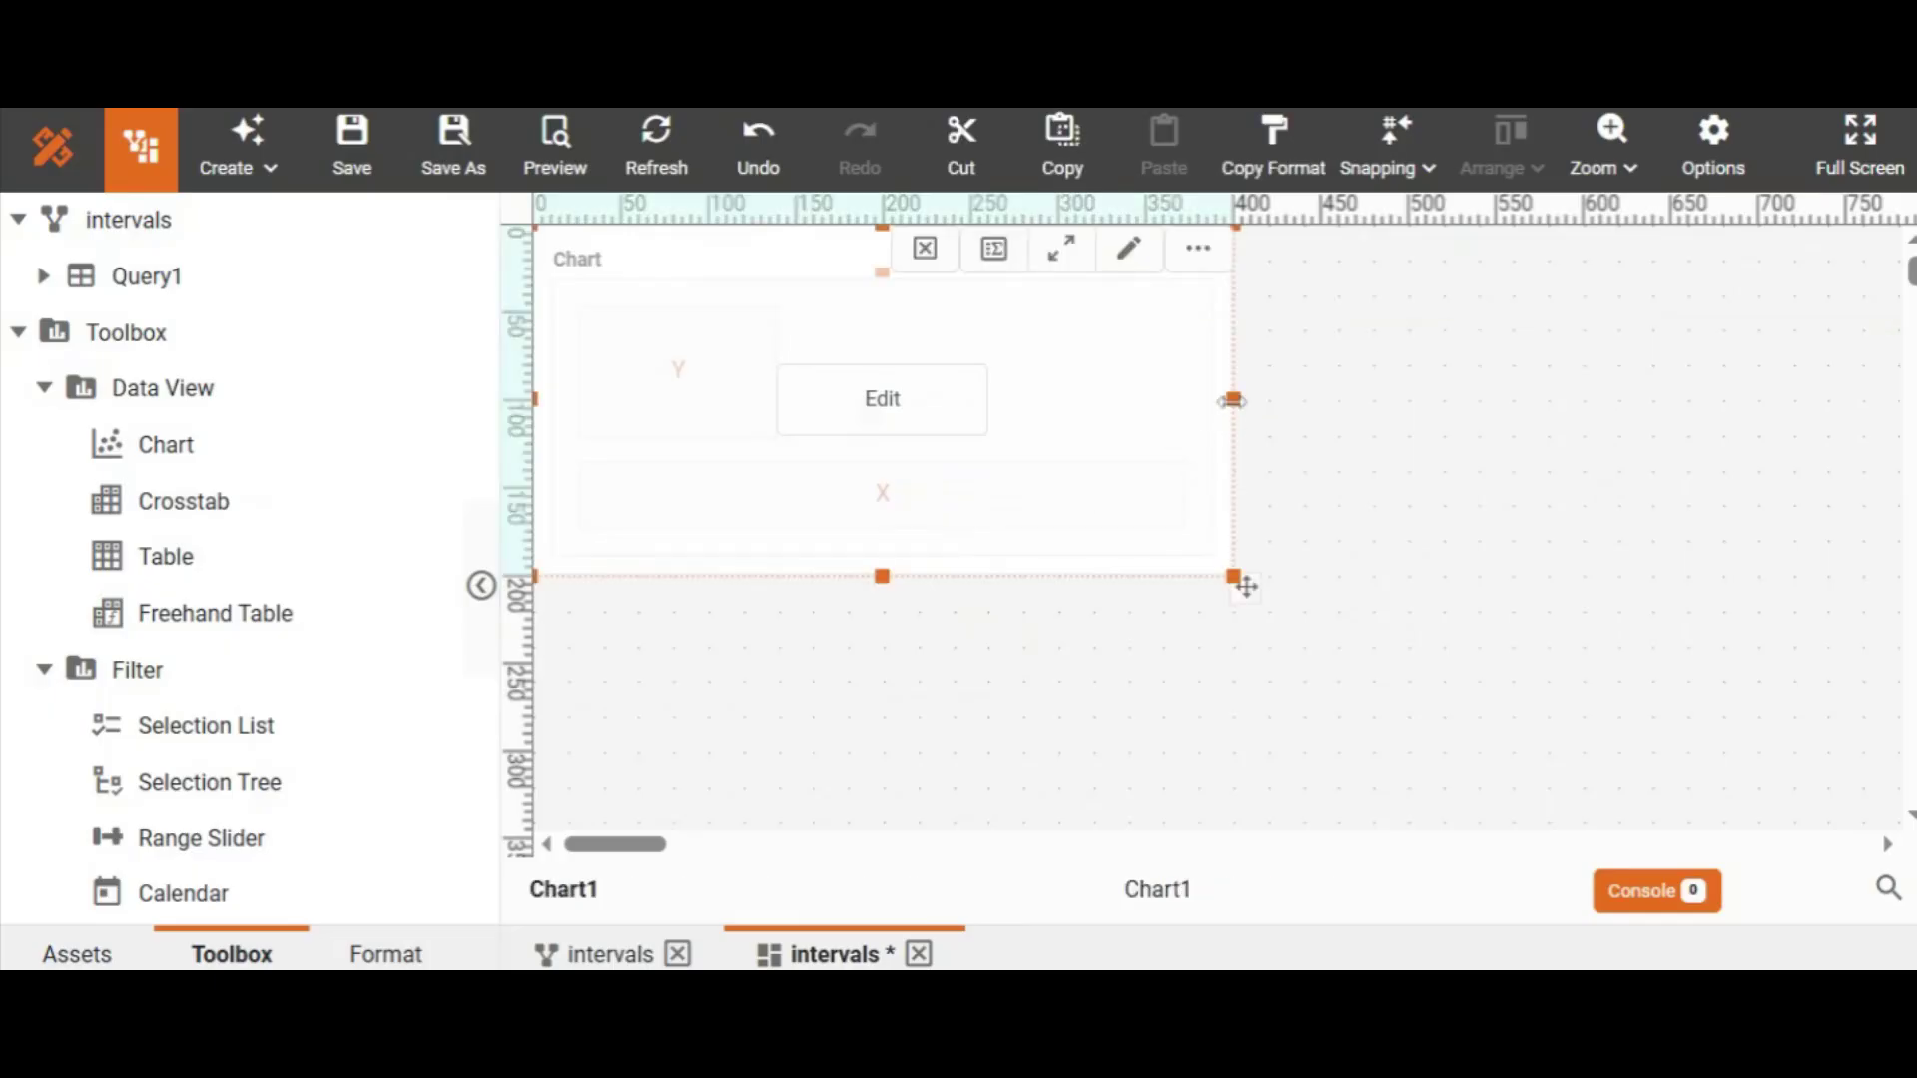
pyautogui.moveTo(1241, 586); pyautogui.dragTo(1176, 586)
# Open the chart in the full editor, search the fields for "name", and convert the project.name dimension to a measure.
pyautogui.click(841, 400)
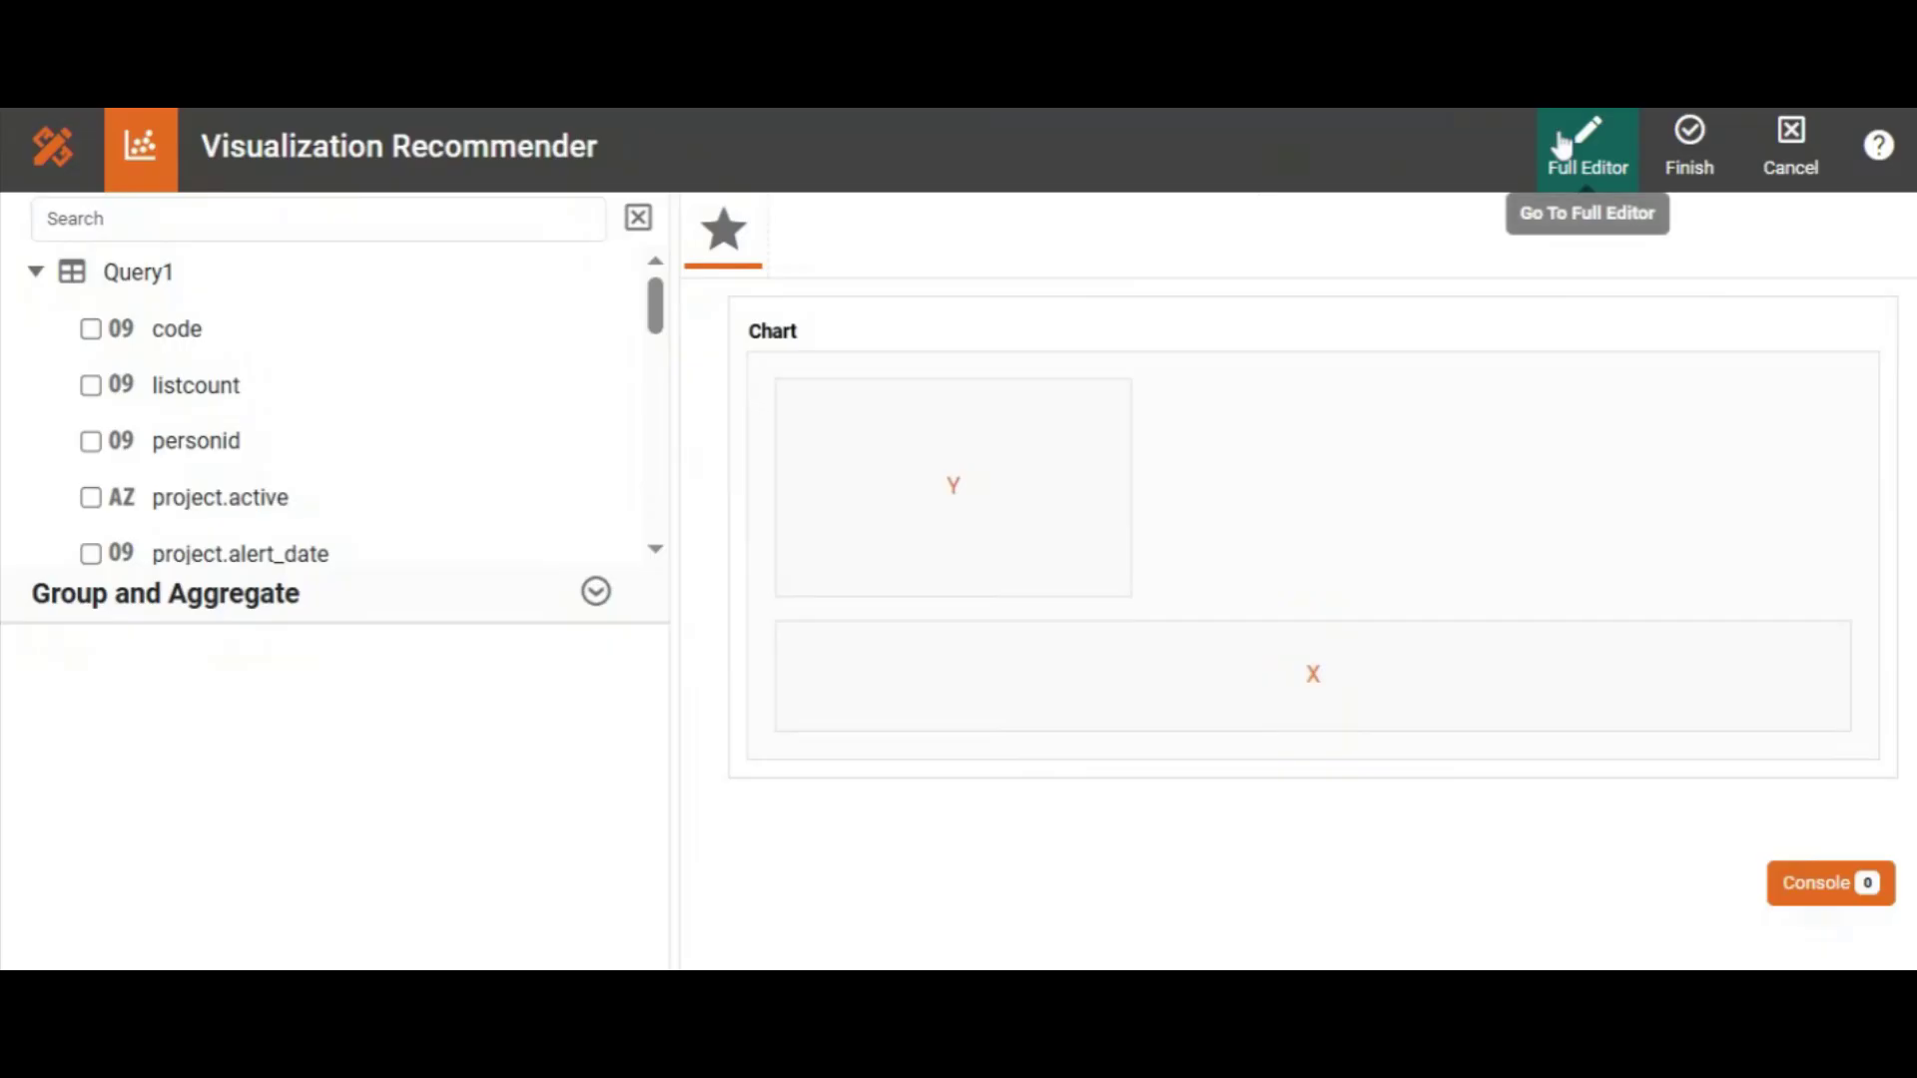
pyautogui.click(1581, 147)
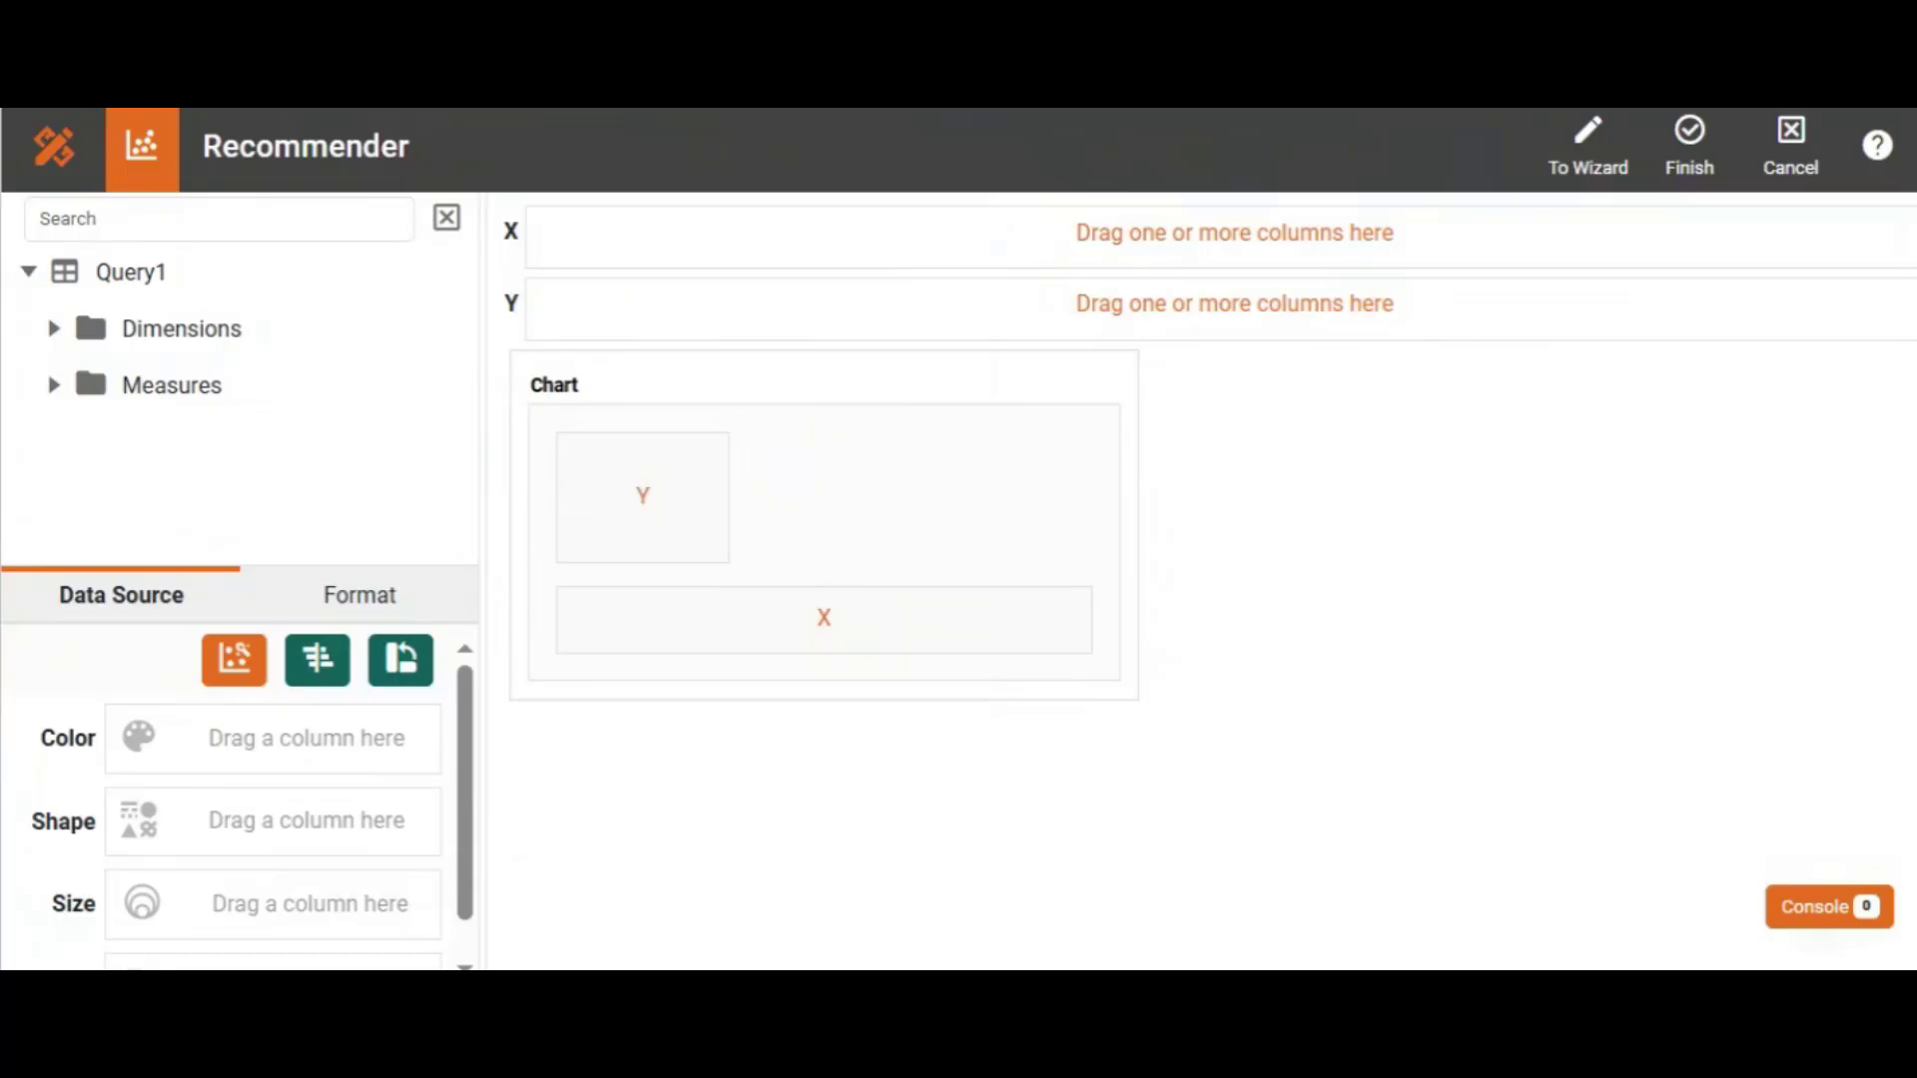
pyautogui.click(218, 219)
pyautogui.write('nam')
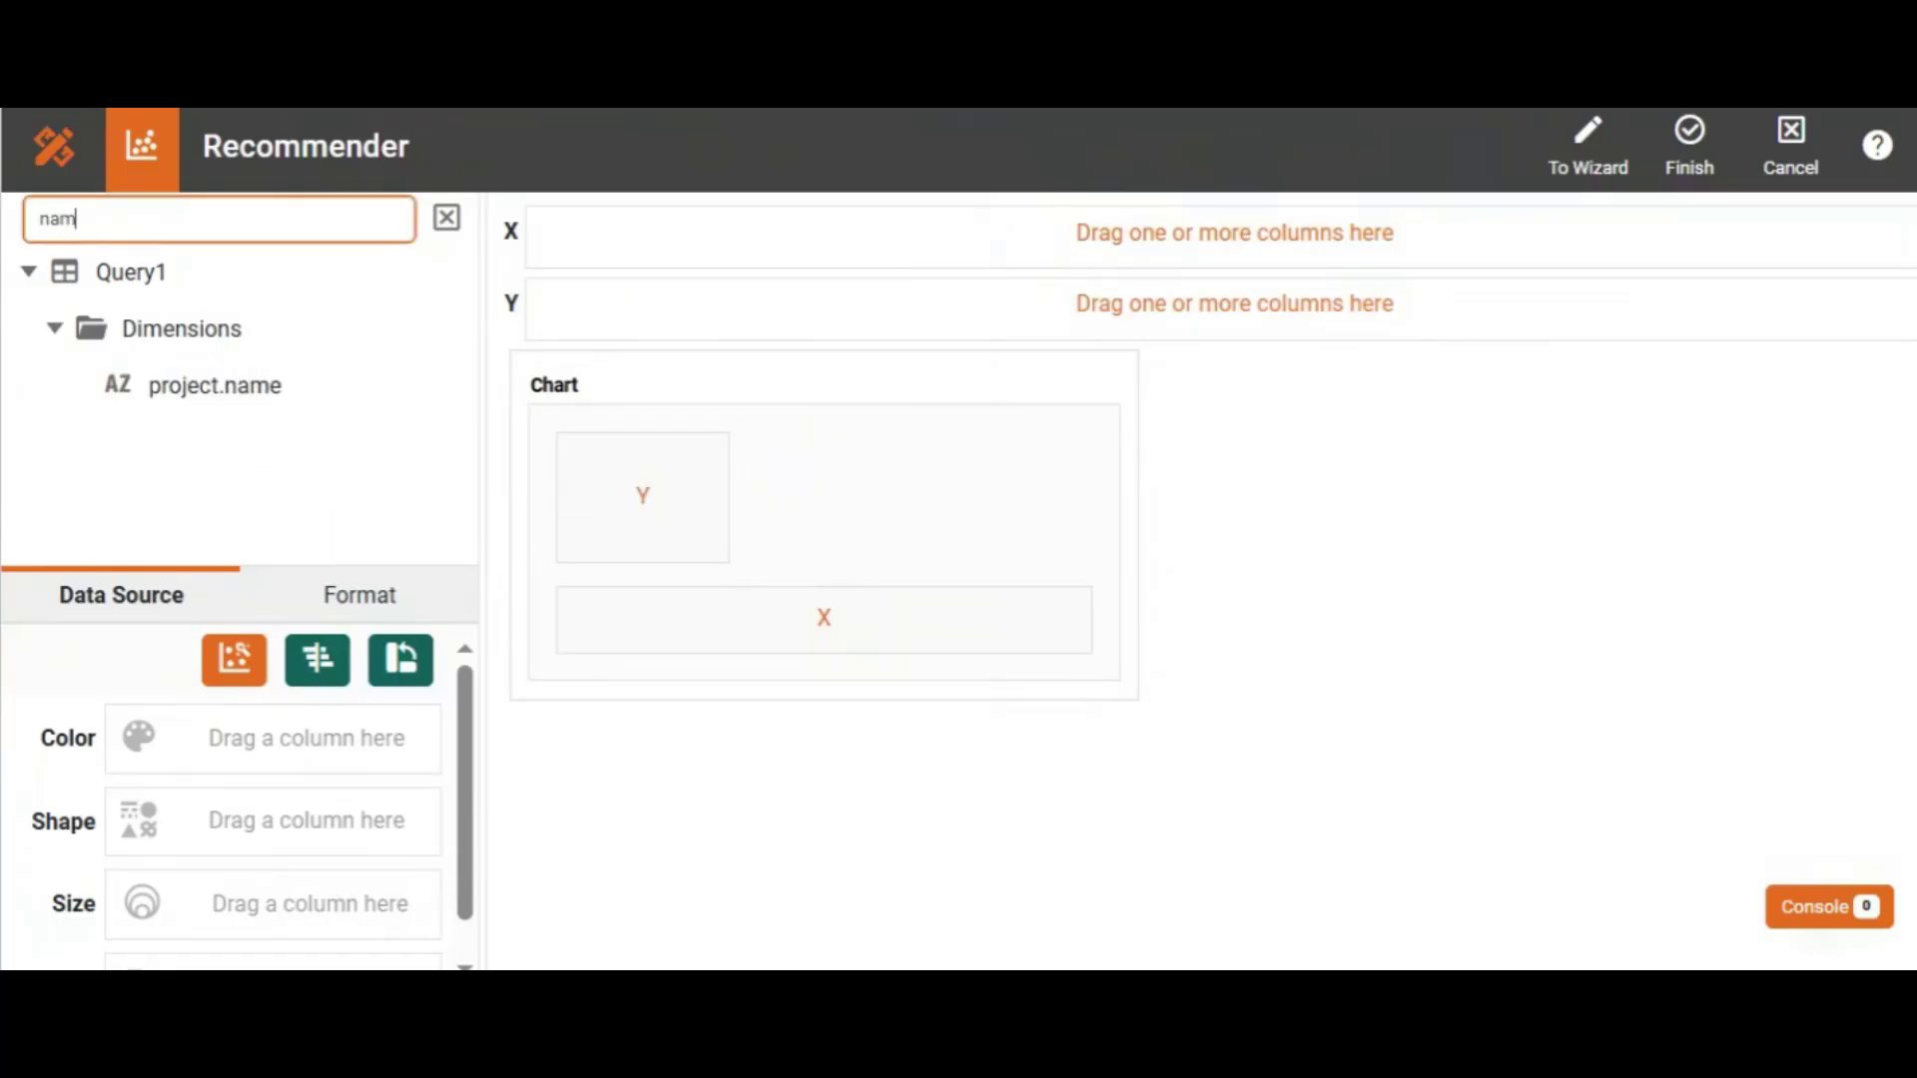
pyautogui.write('e')
pyautogui.moveTo(364, 381)
pyautogui.click(449, 385)
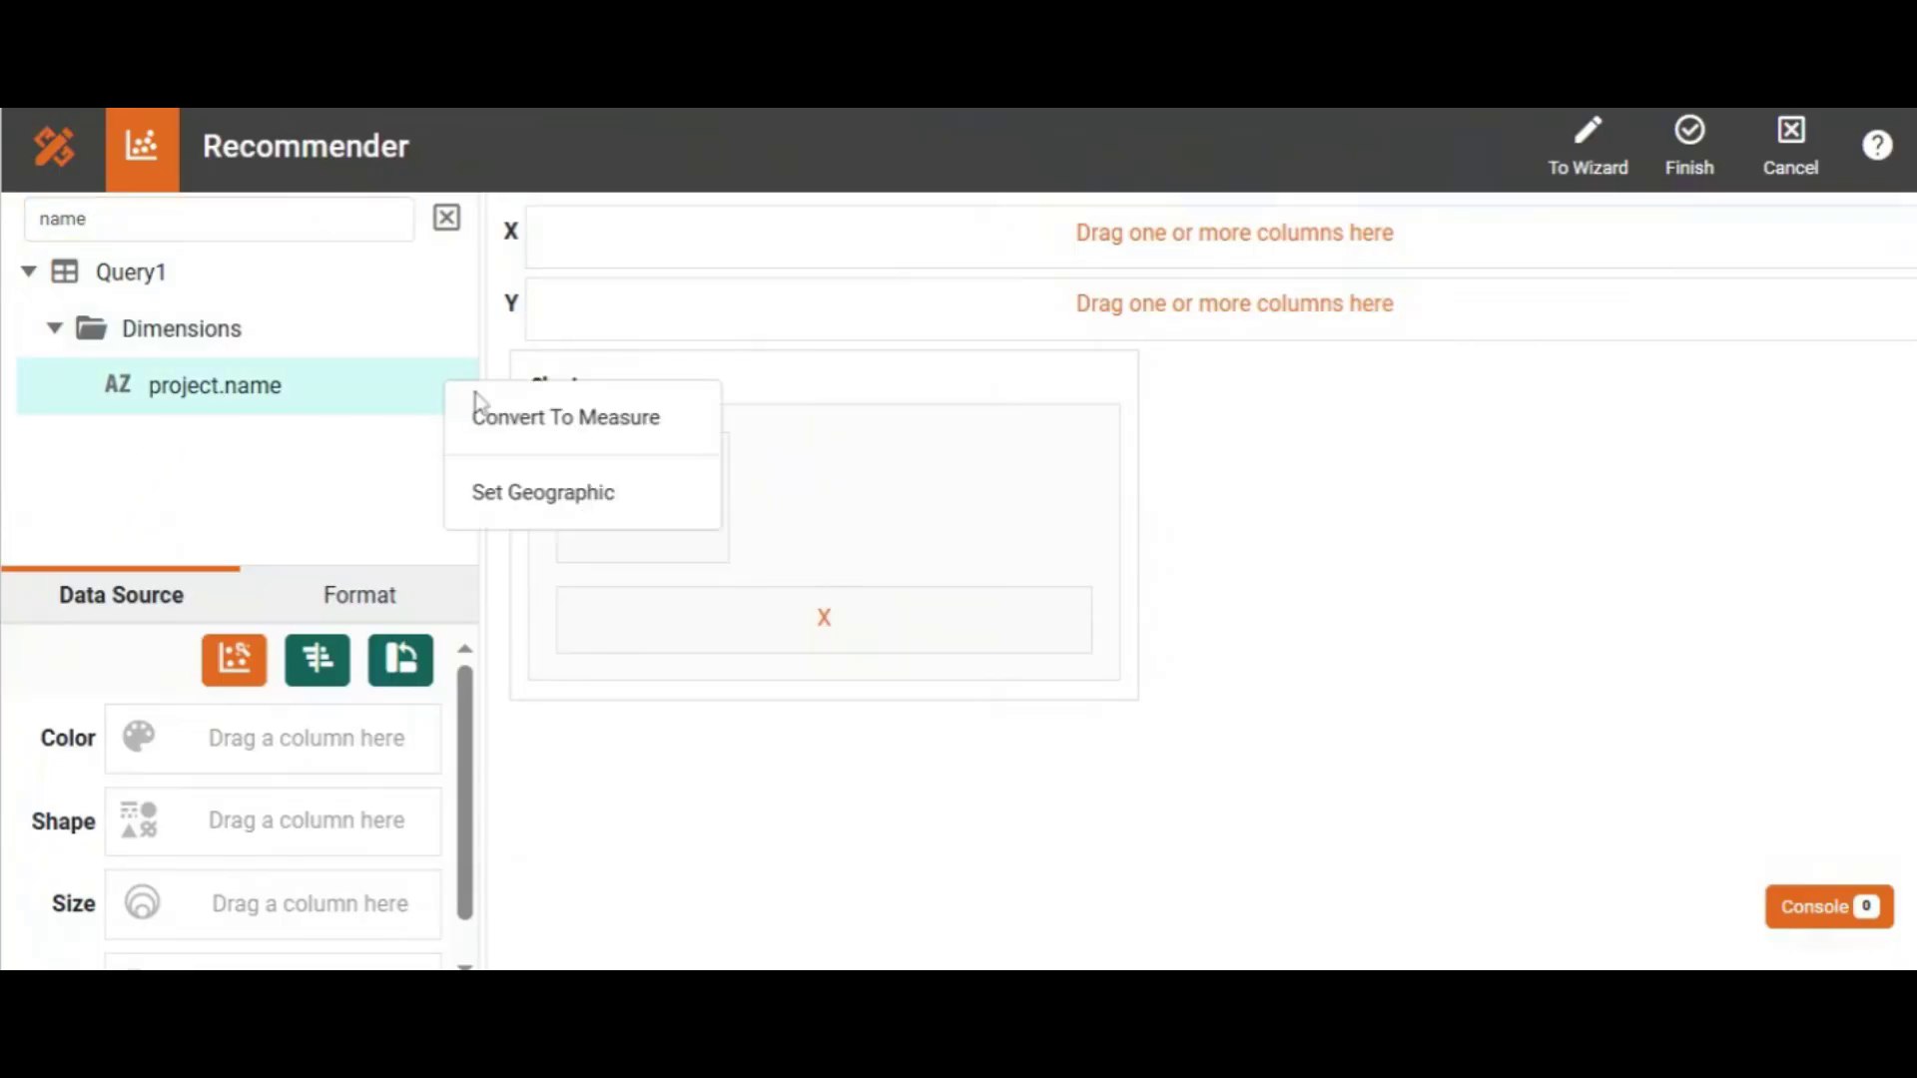
pyautogui.click(511, 418)
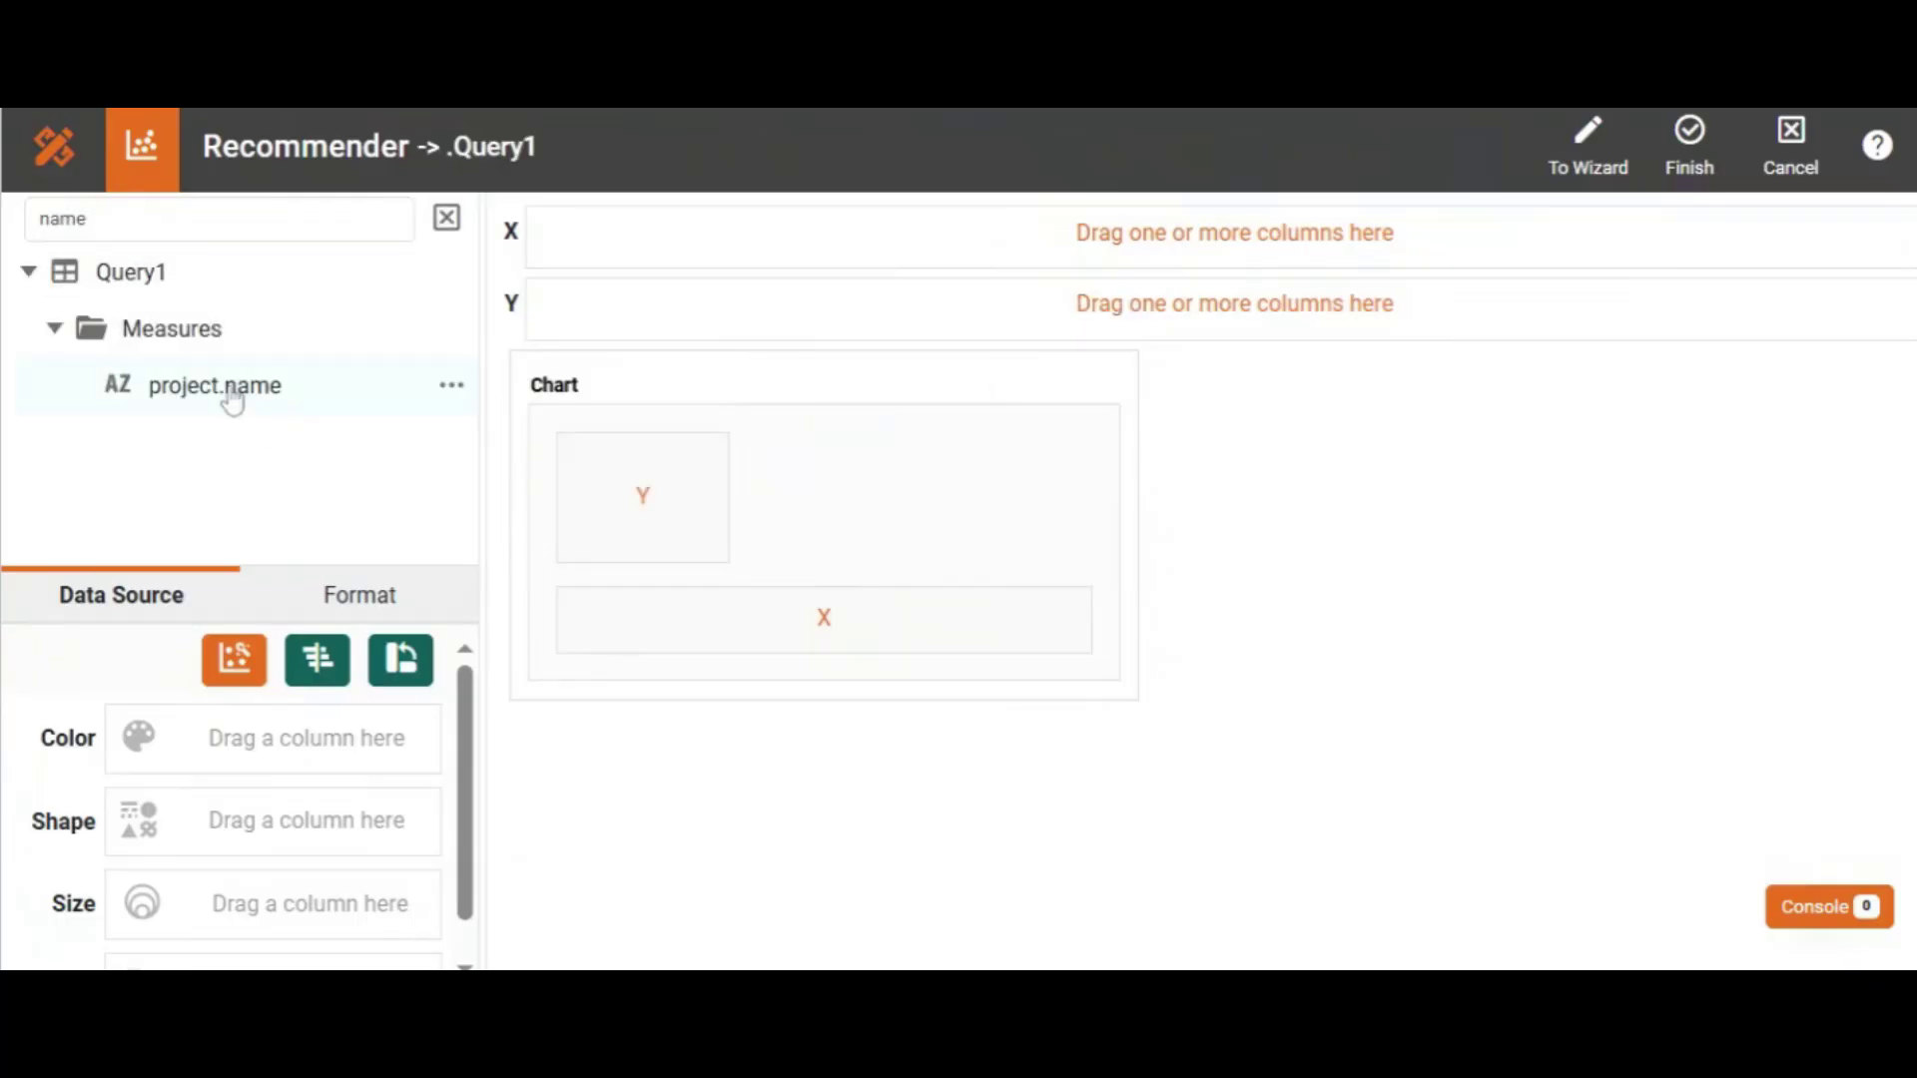
# Bind the project.name measure to the chart's Y axis, then find project.client by searching "cli" and bind it to the X axis.
pyautogui.moveTo(231, 392); pyautogui.dragTo(539, 310)
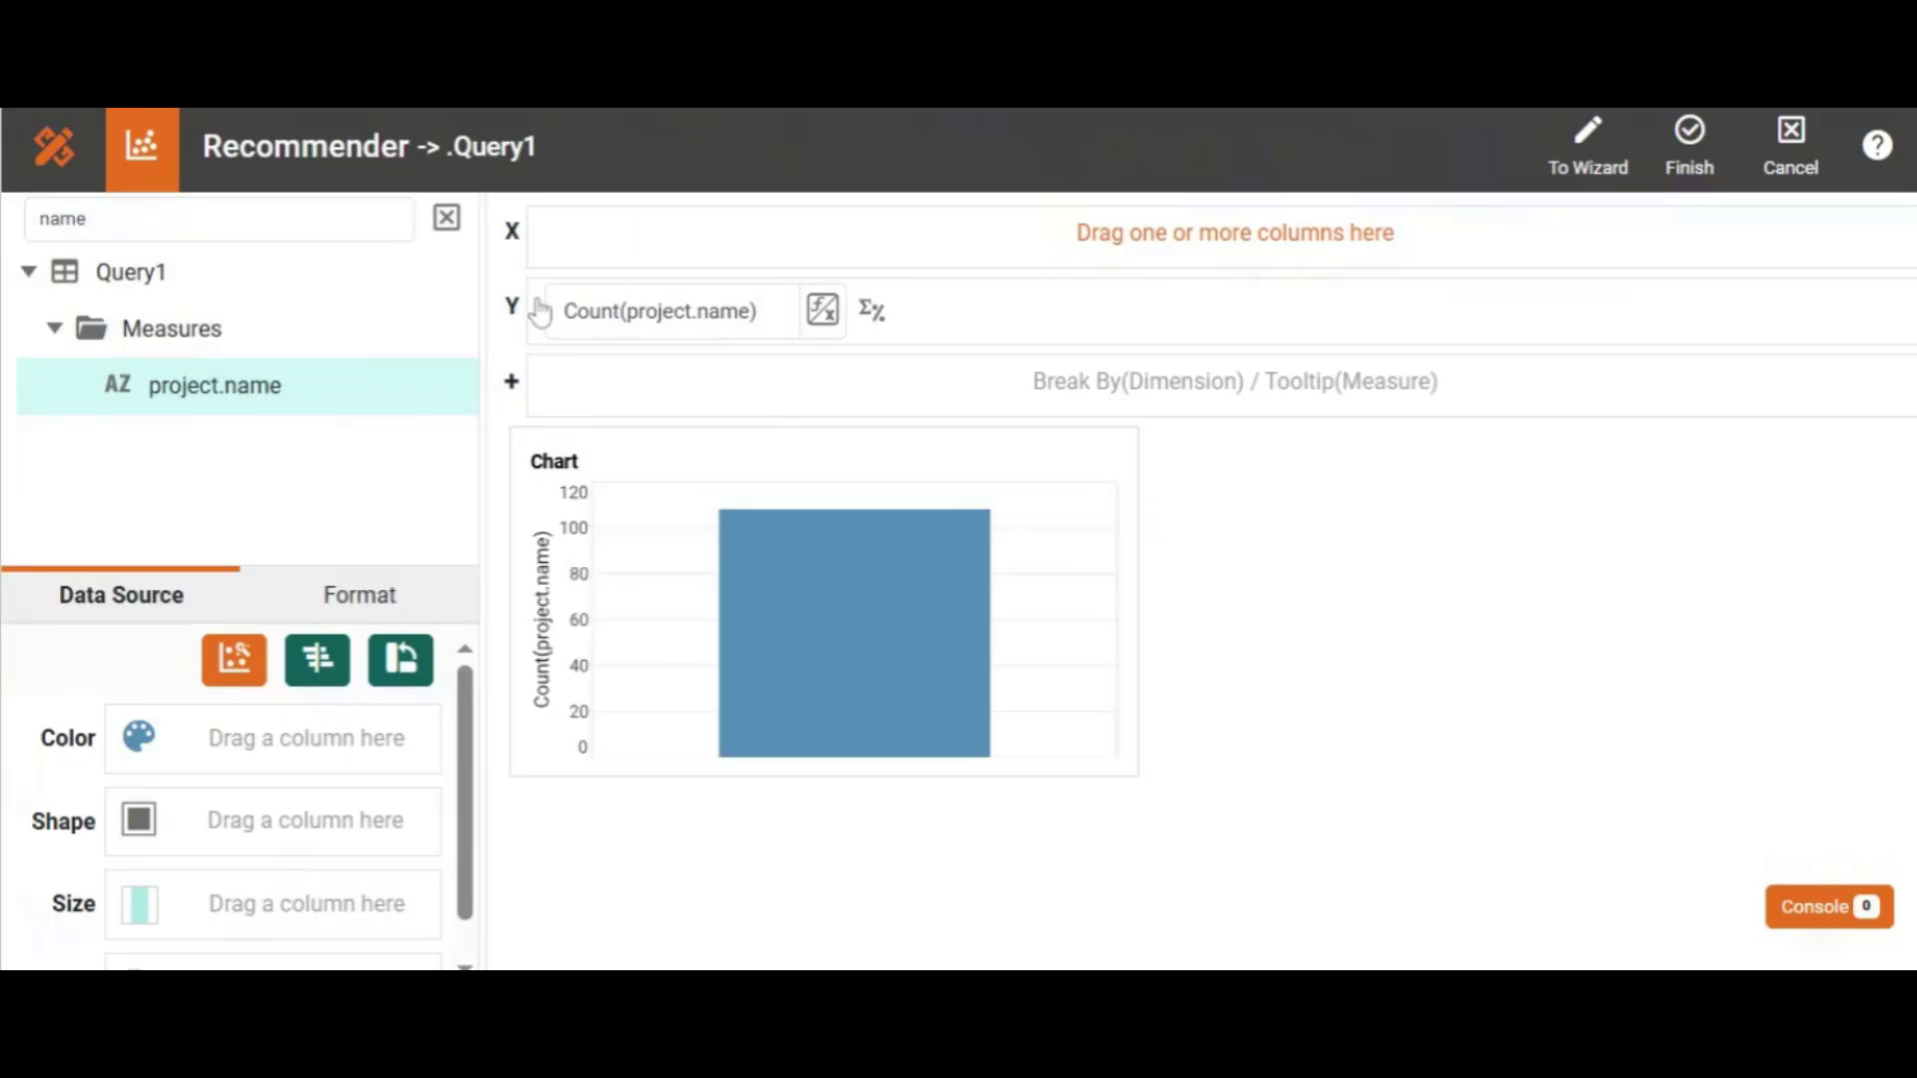
pyautogui.click(446, 219)
pyautogui.click(220, 219)
pyautogui.write('cli')
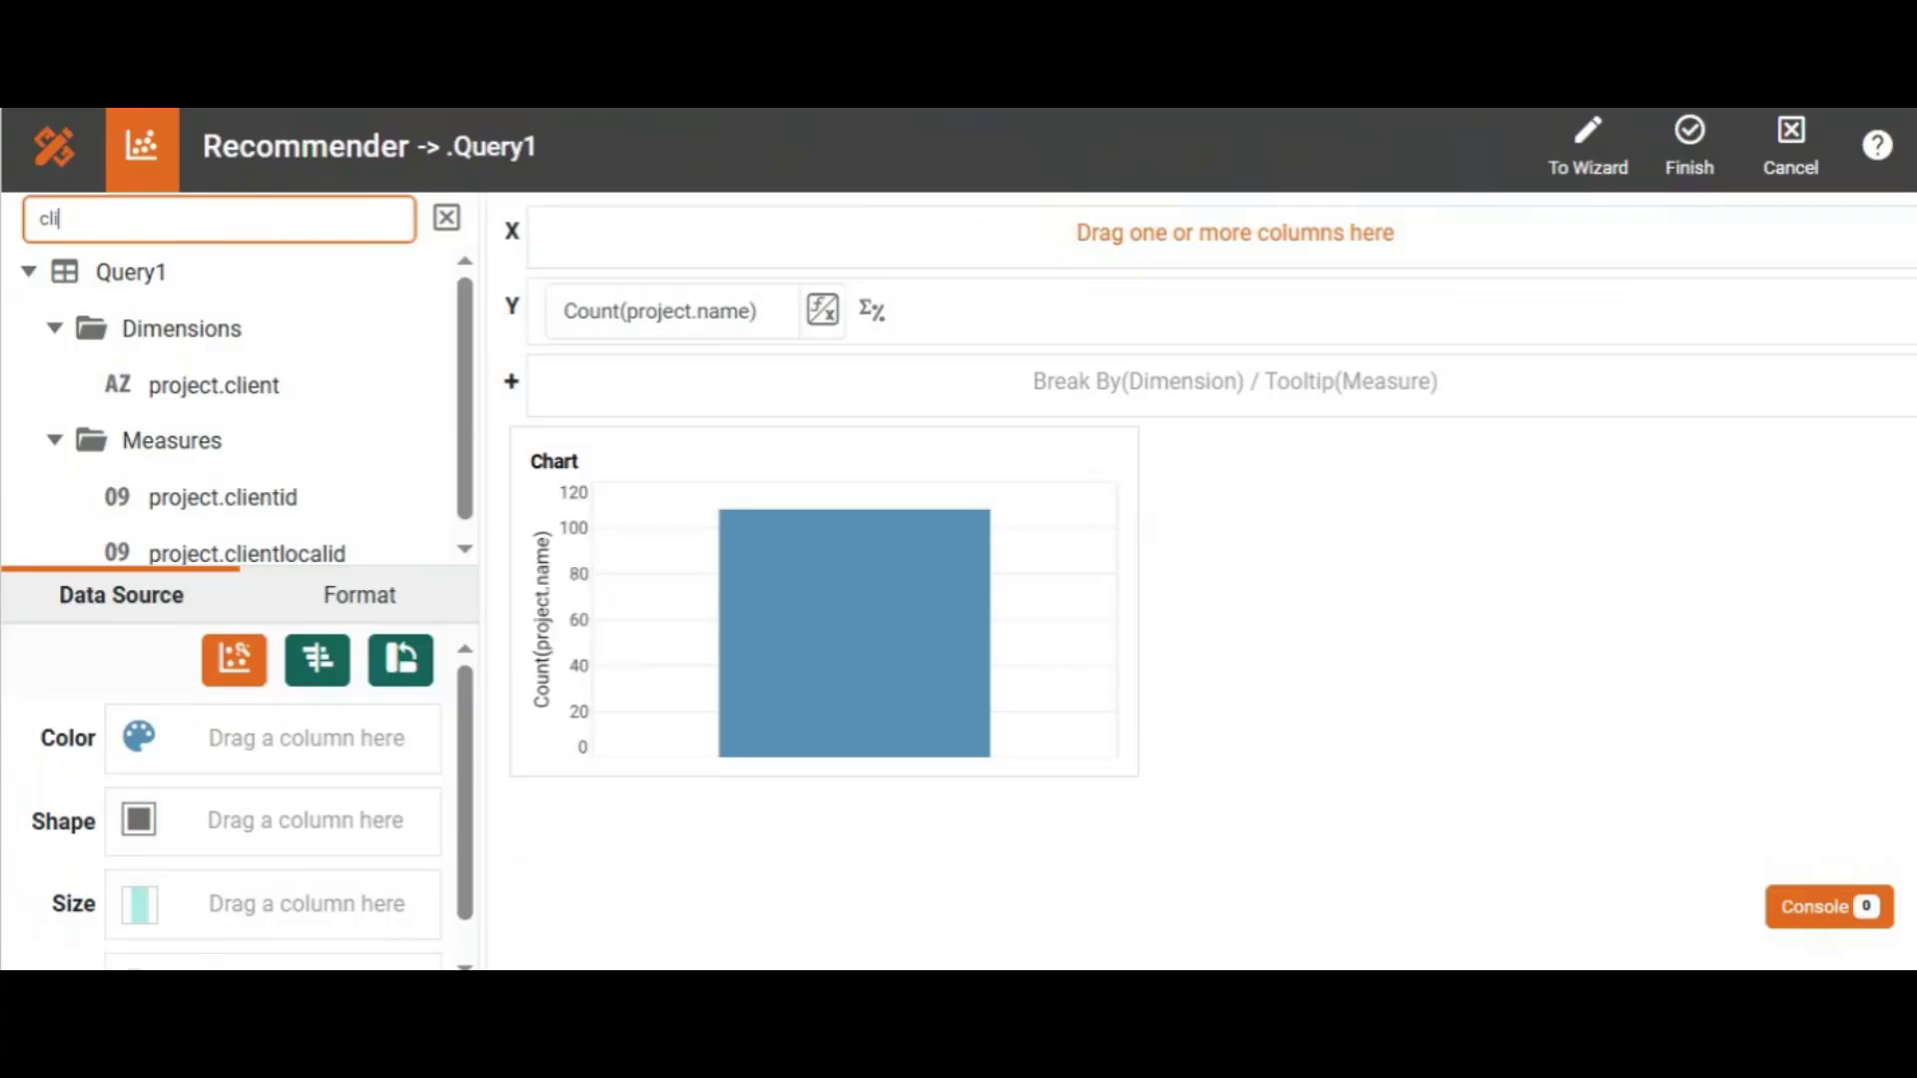
pyautogui.click(292, 404)
pyautogui.moveTo(291, 404); pyautogui.dragTo(689, 240)
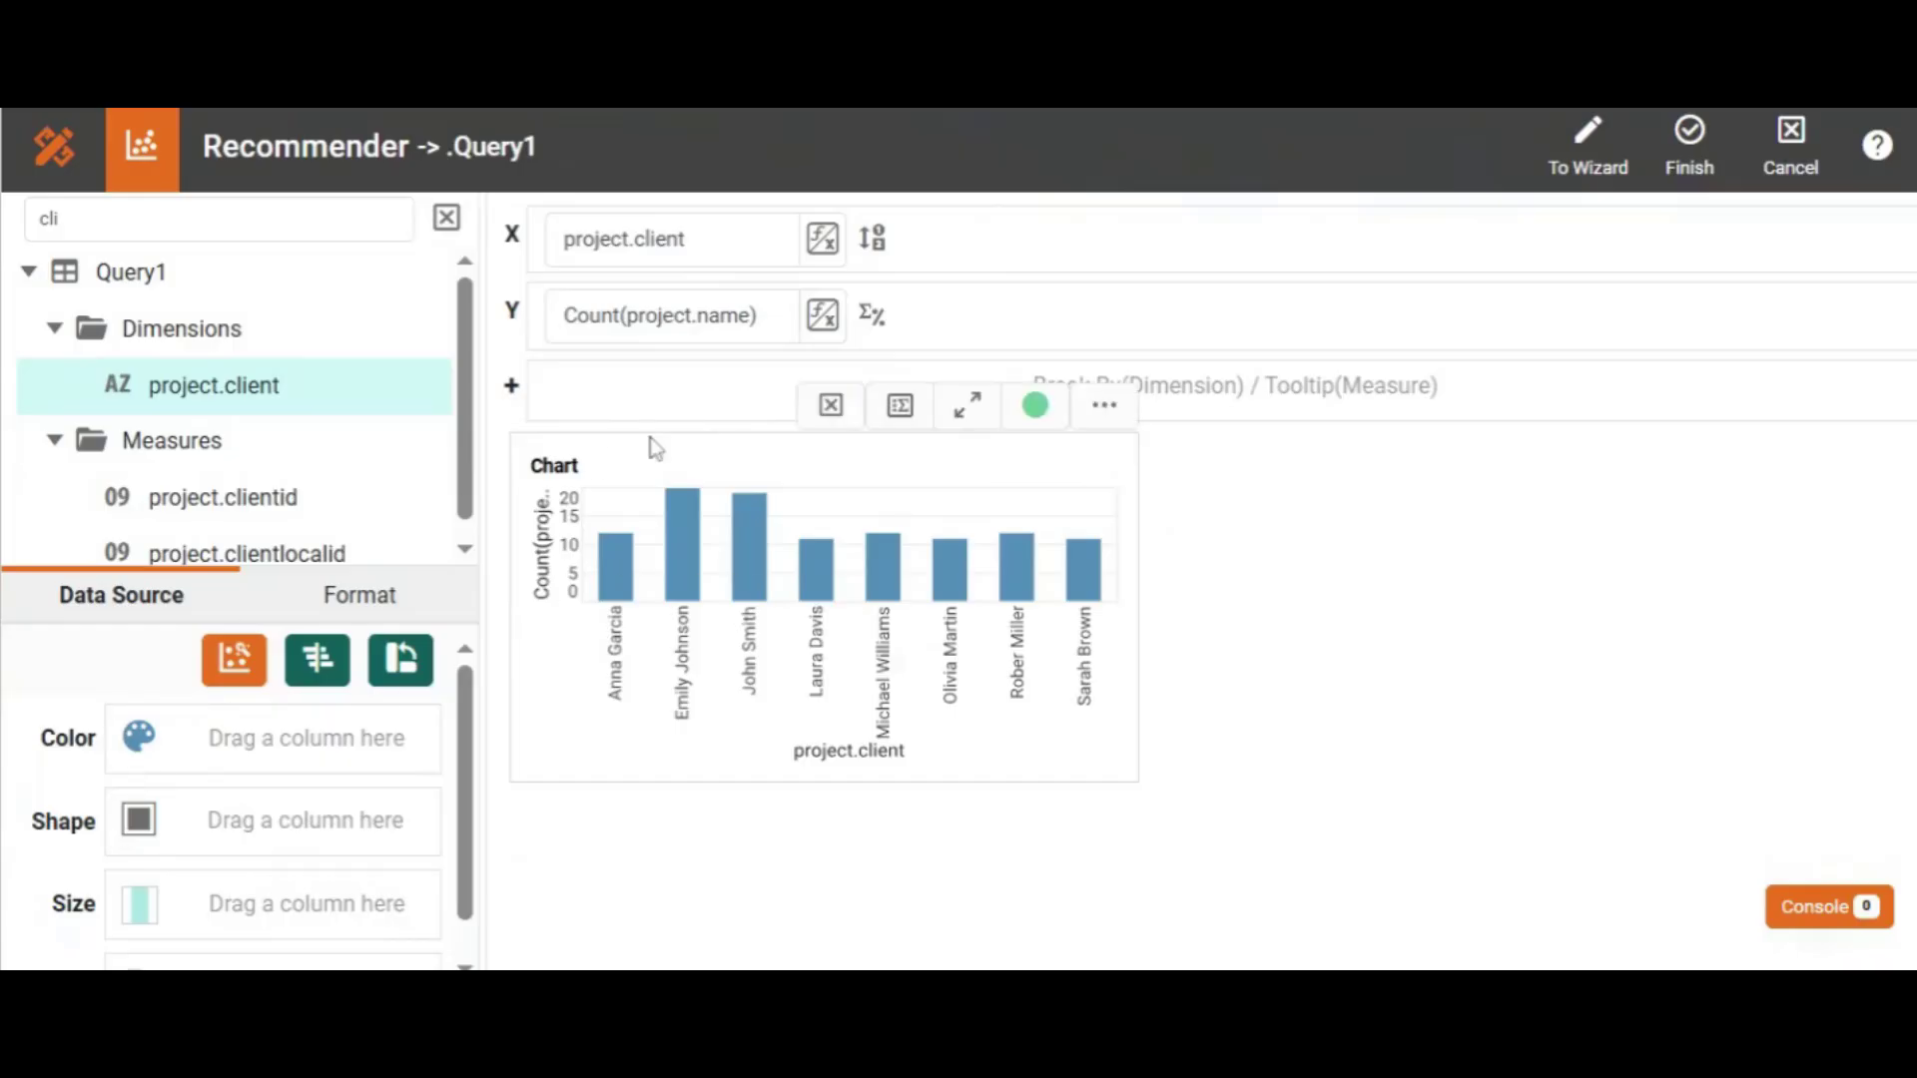
# Search the fields for "bill" and bind the project.billable dimension to the chart's Color.
pyautogui.click(446, 220)
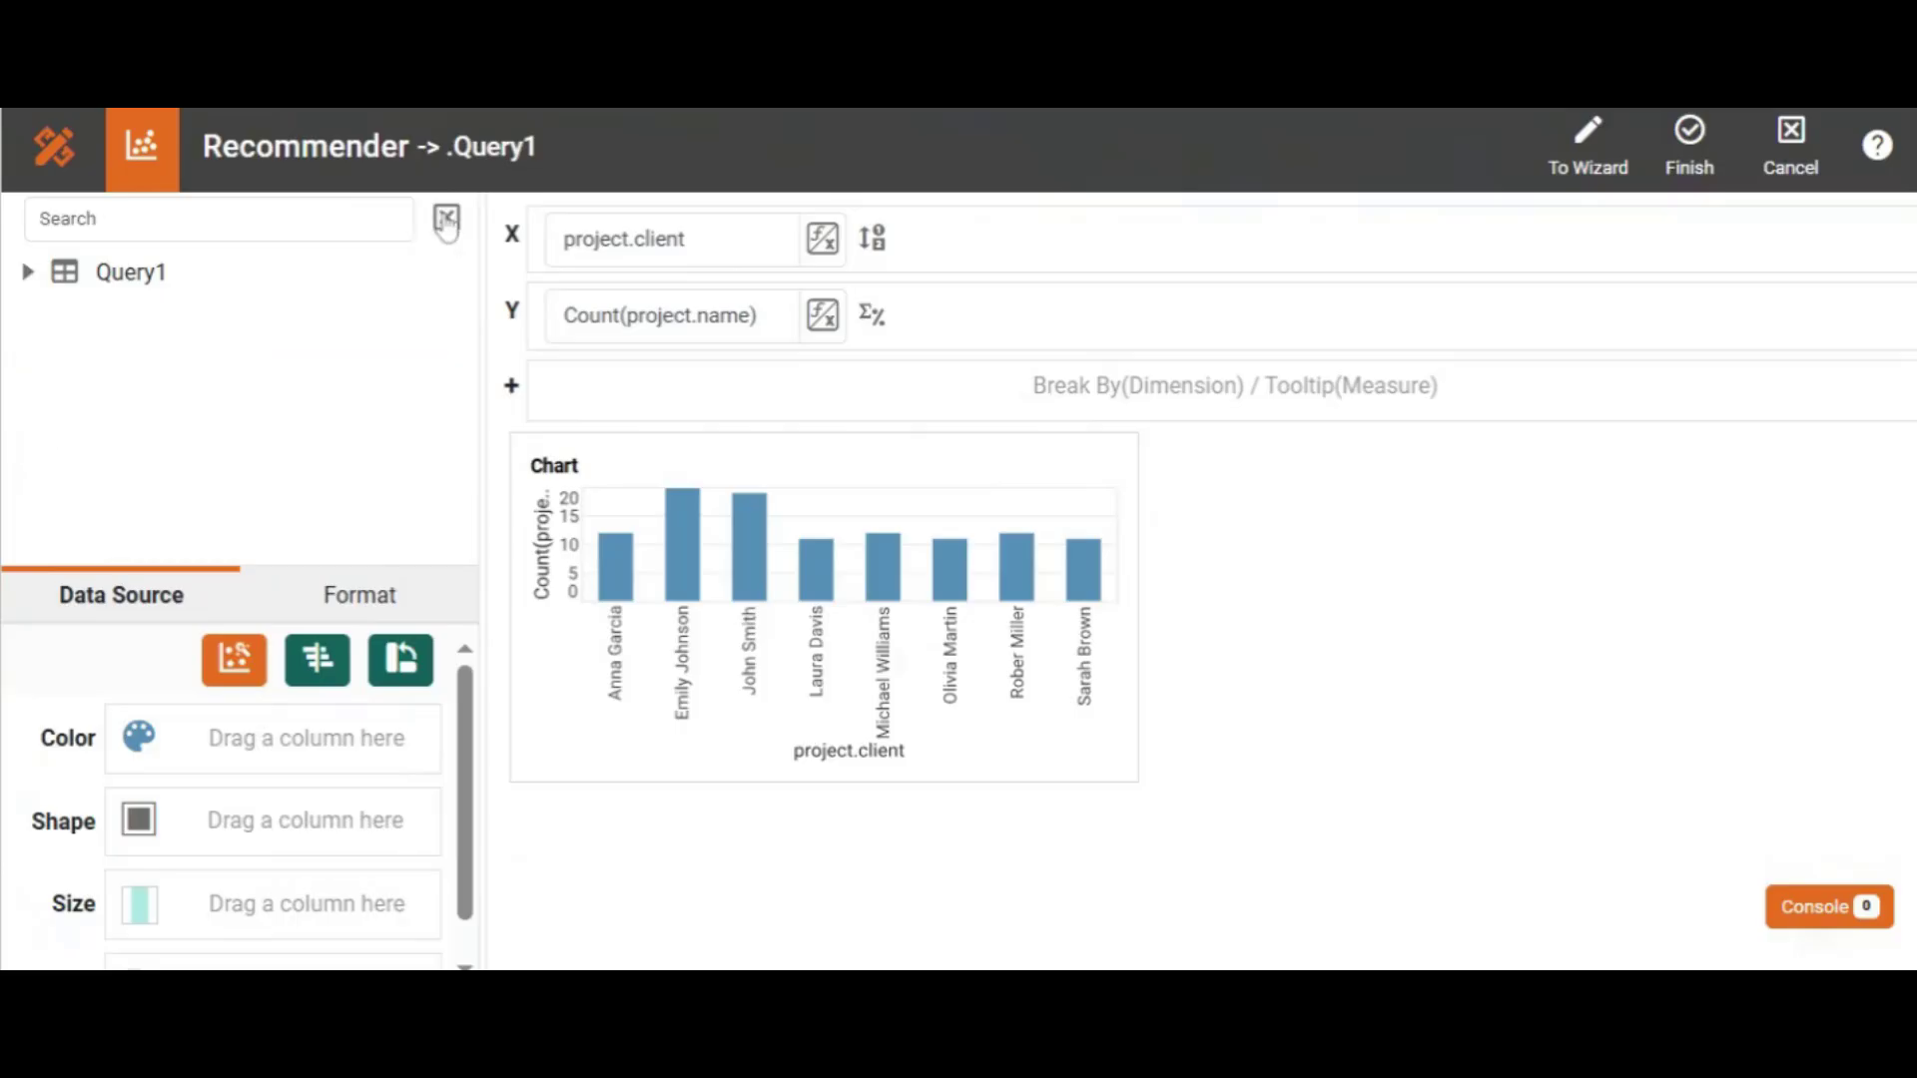
pyautogui.write('bill')
pyautogui.moveTo(279, 394); pyautogui.dragTo(257, 739)
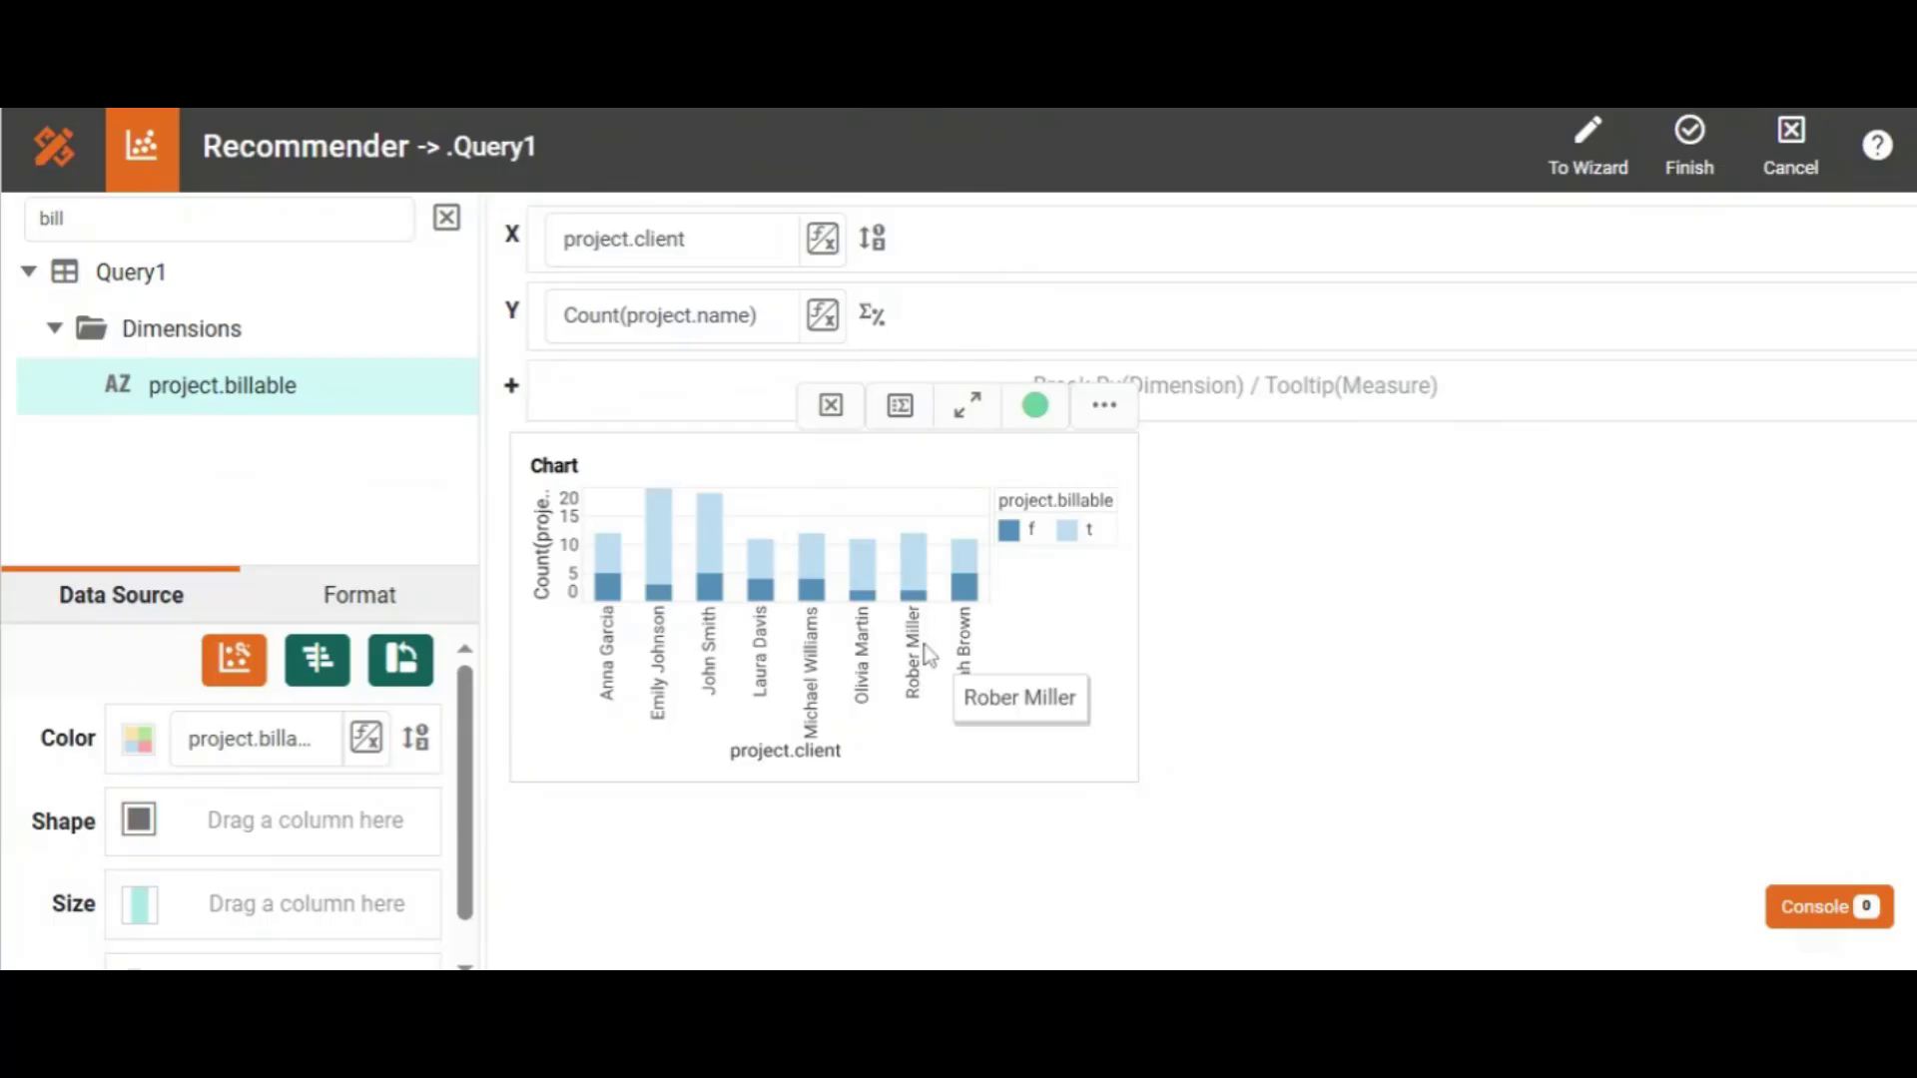
# Change the first palette color, used for the "f" value of project.billable, to red and finish editing the chart.
pyautogui.click(141, 741)
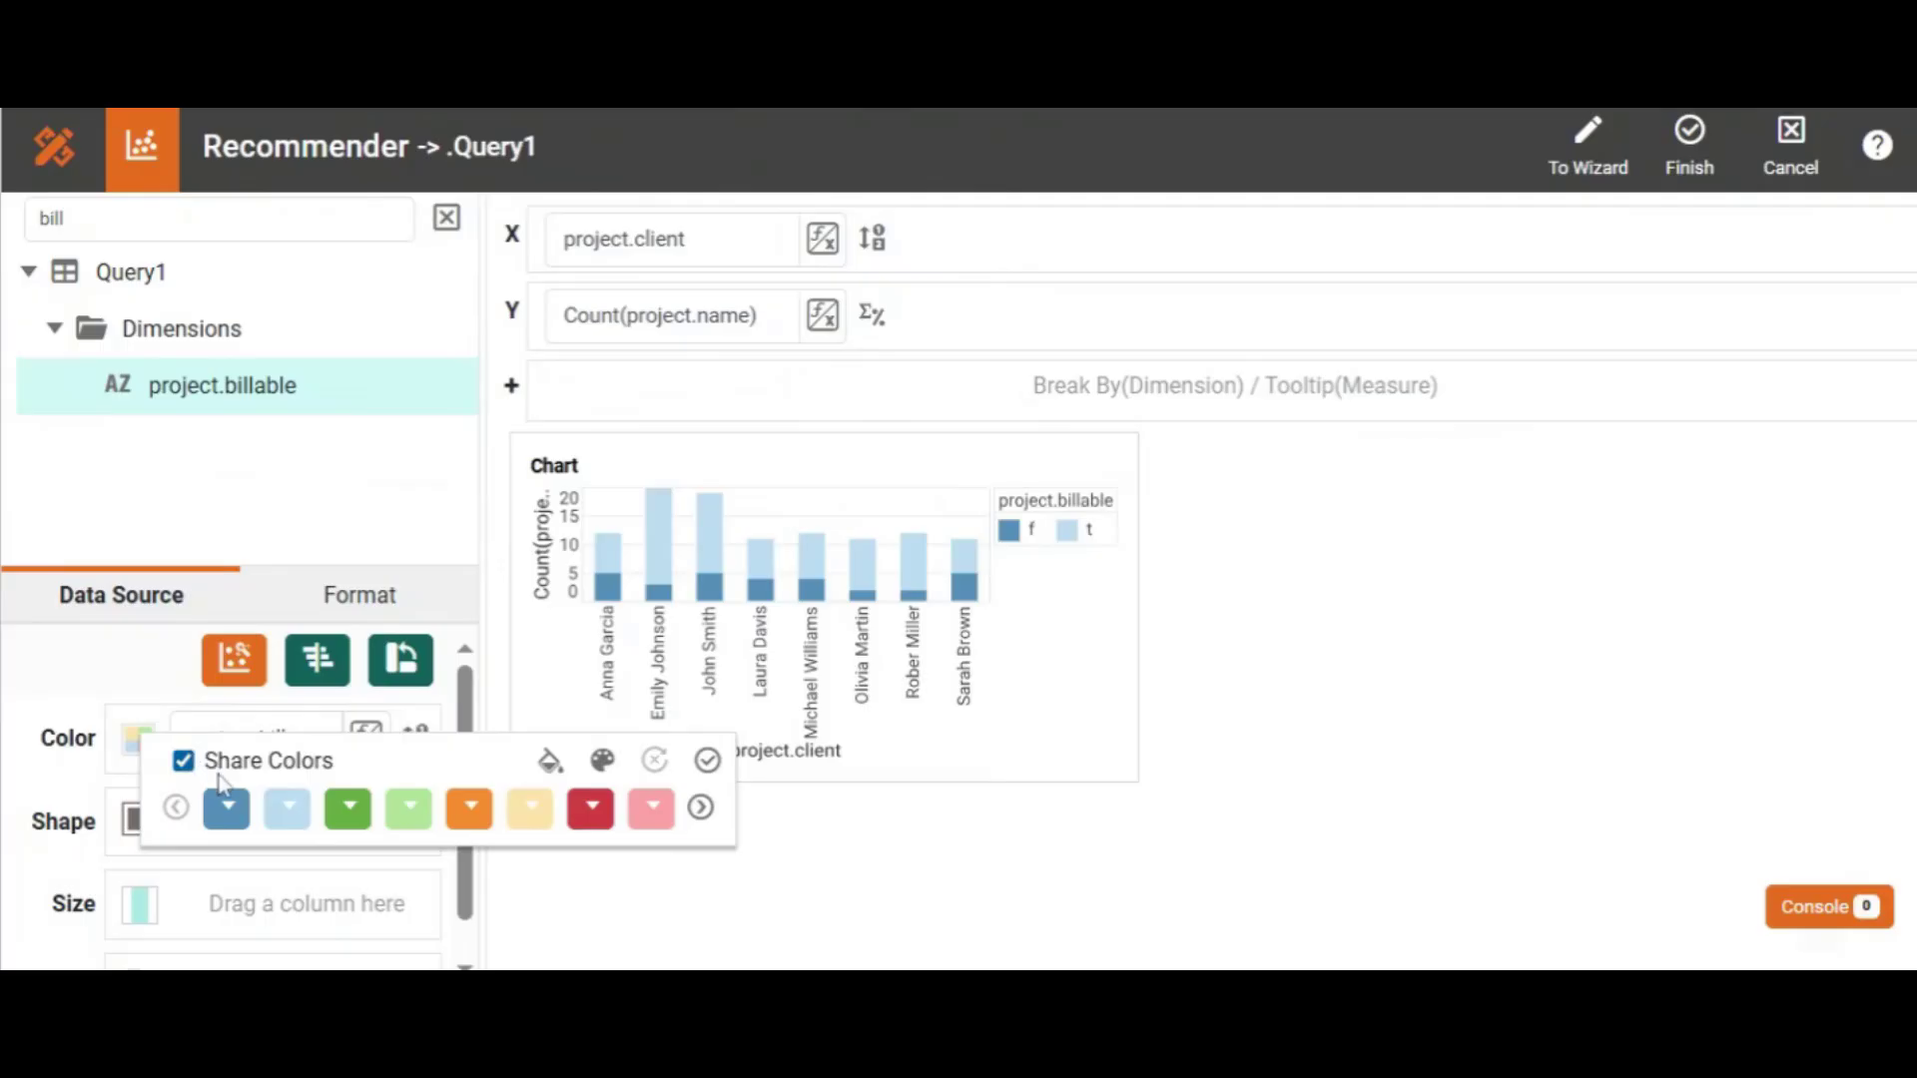
pyautogui.click(222, 811)
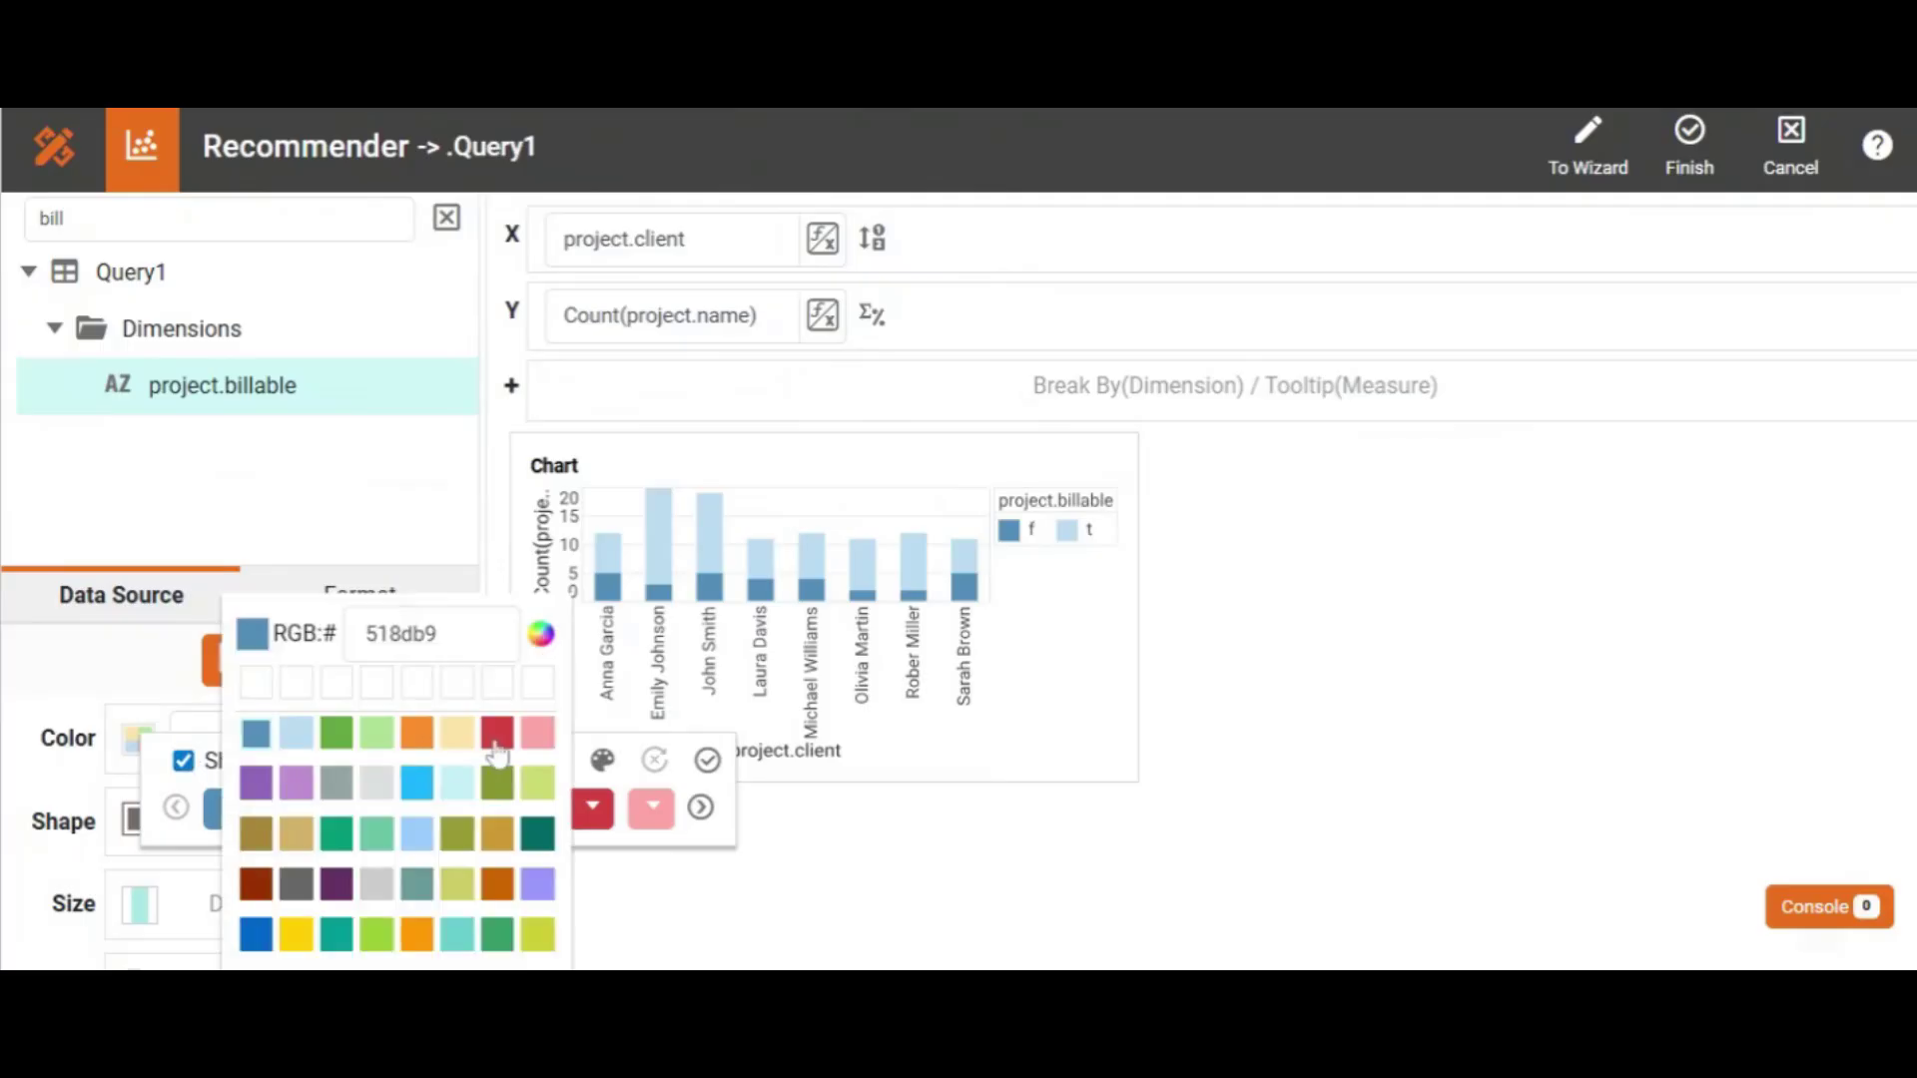
pyautogui.click(496, 739)
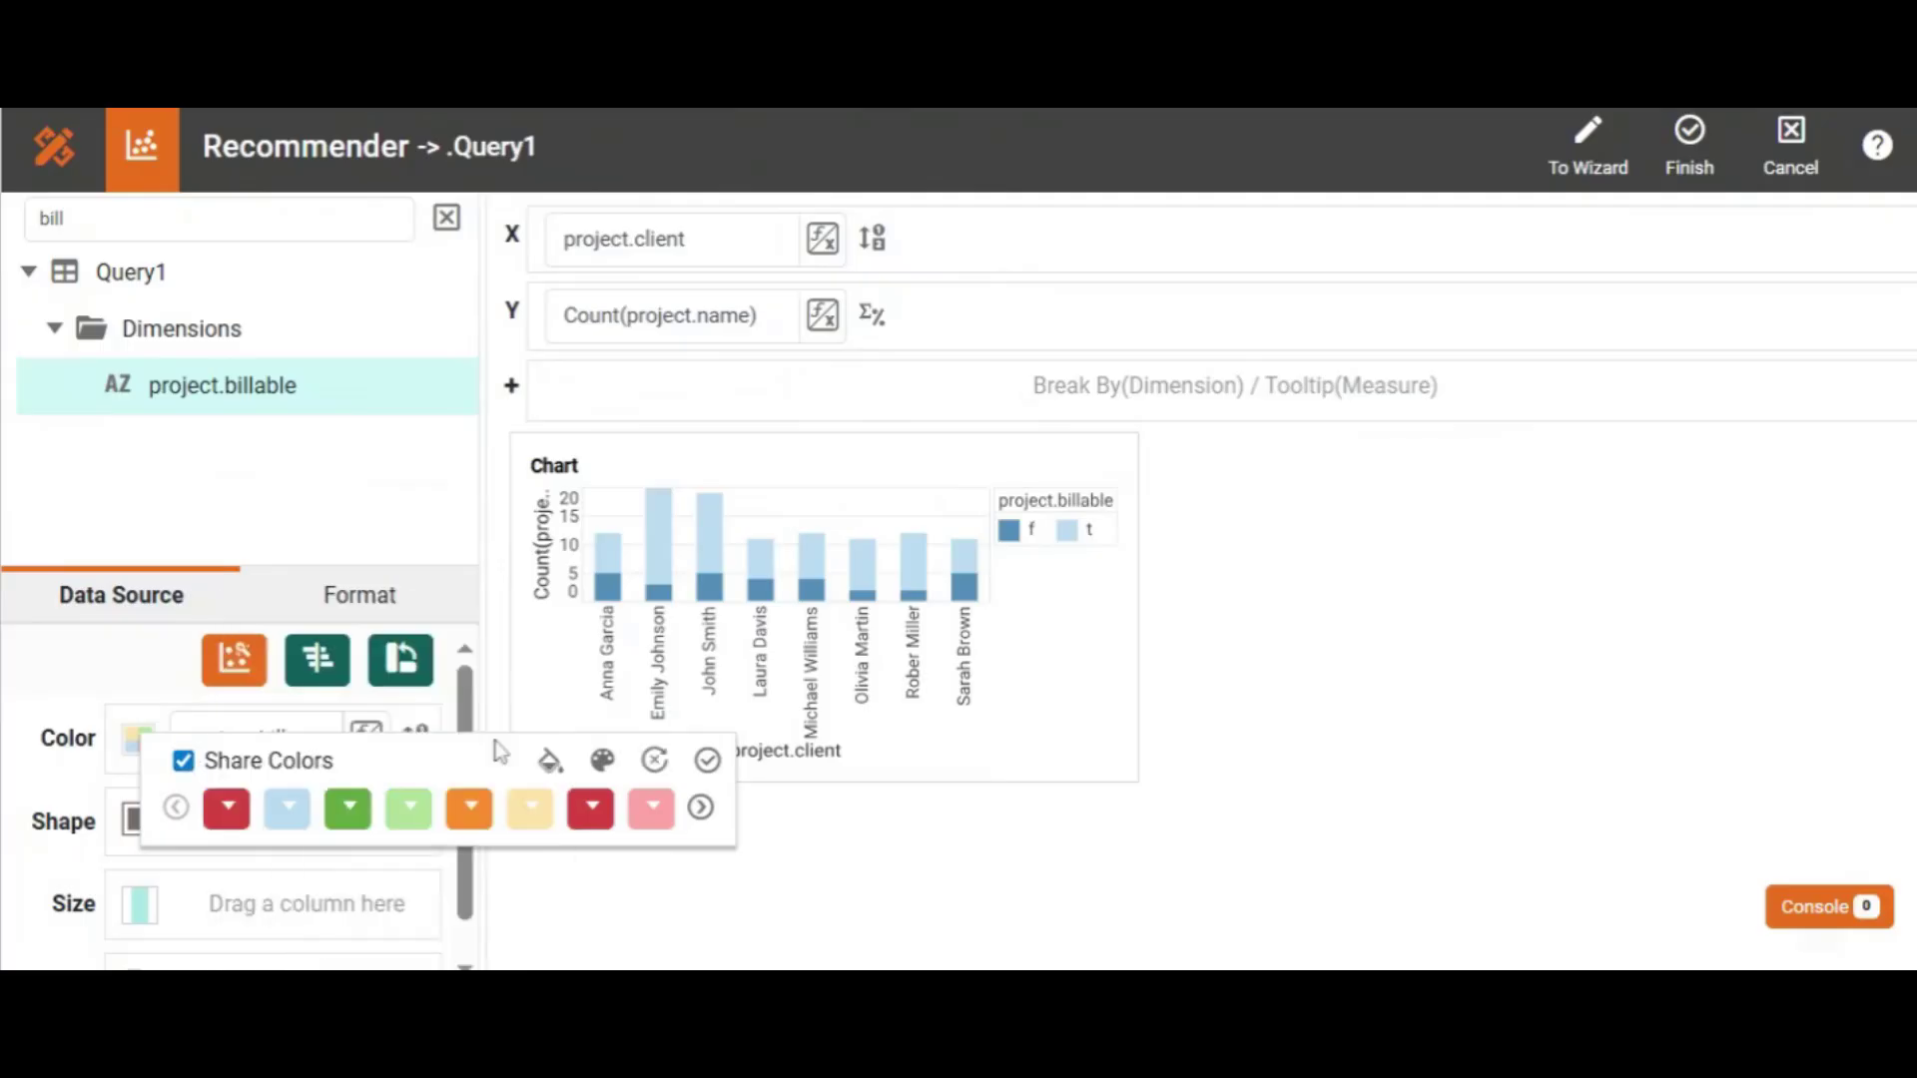
pyautogui.click(707, 759)
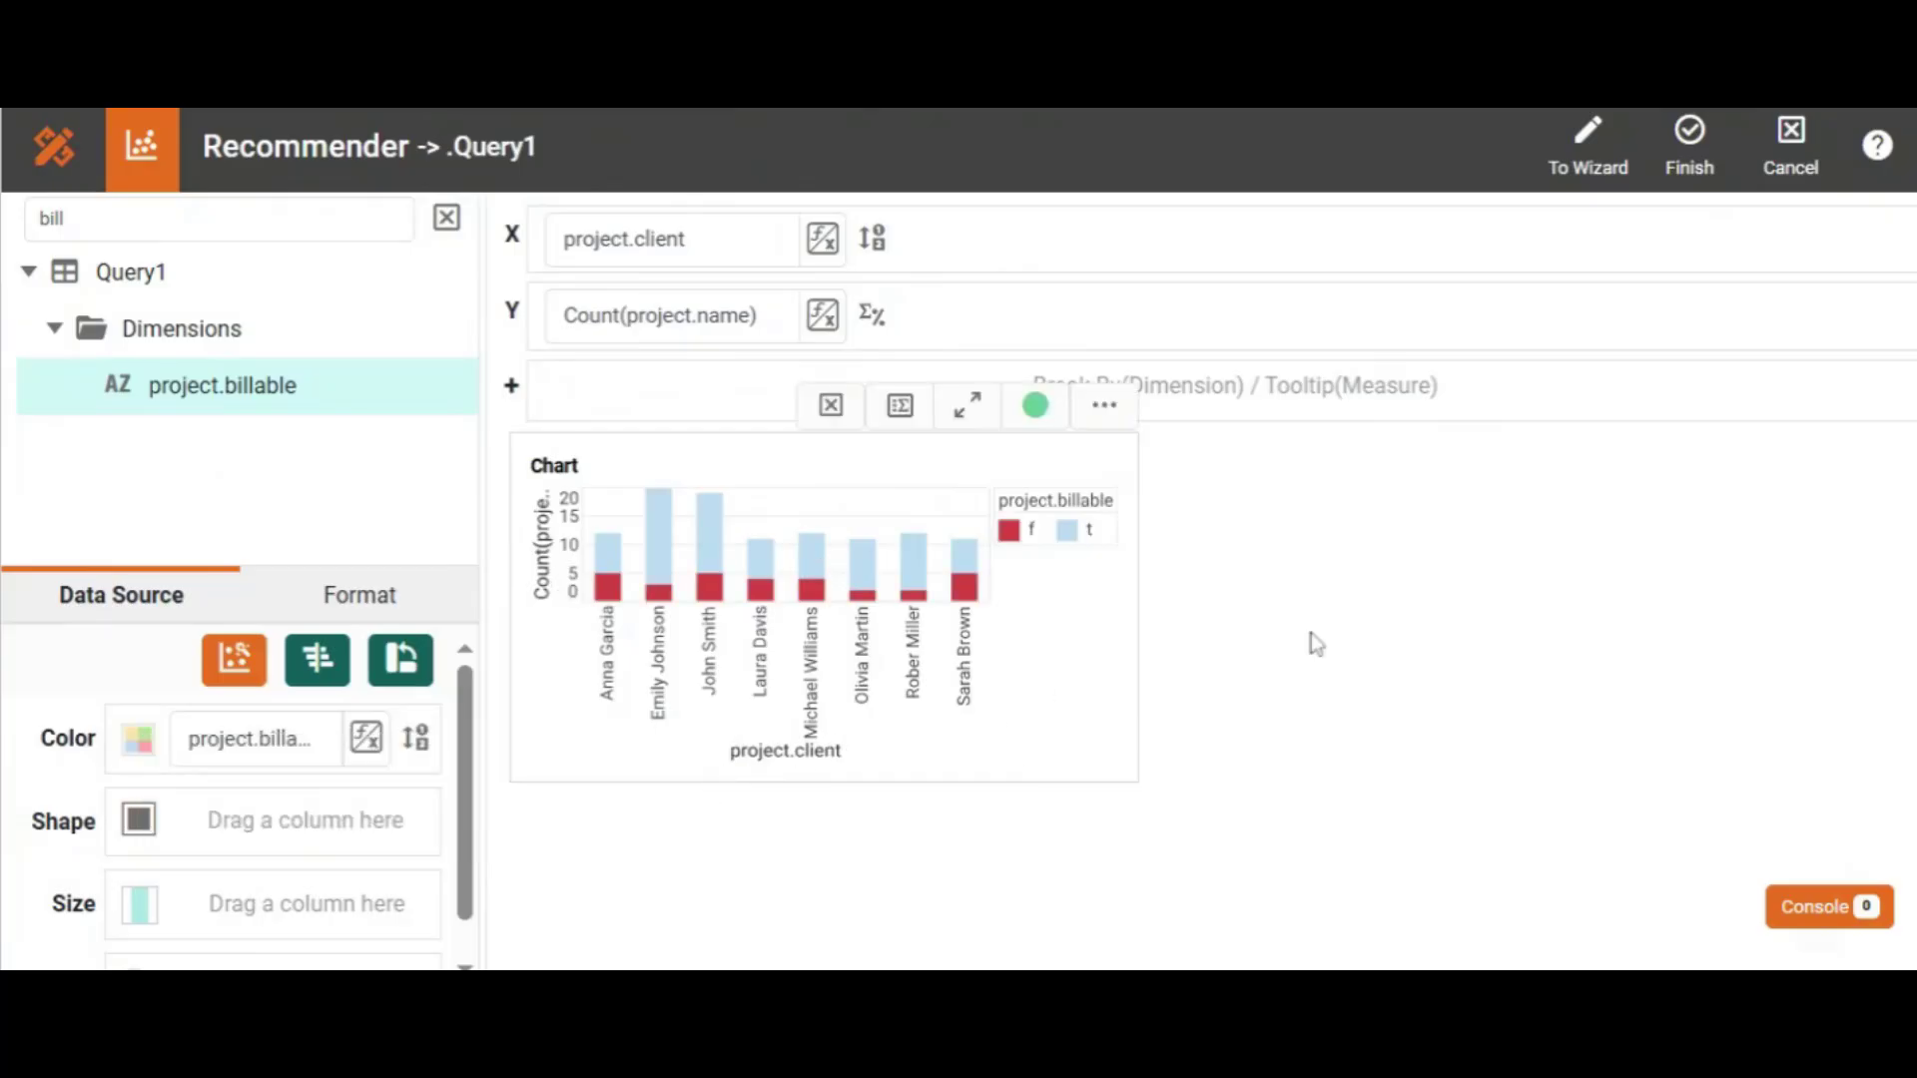
pyautogui.click(1703, 145)
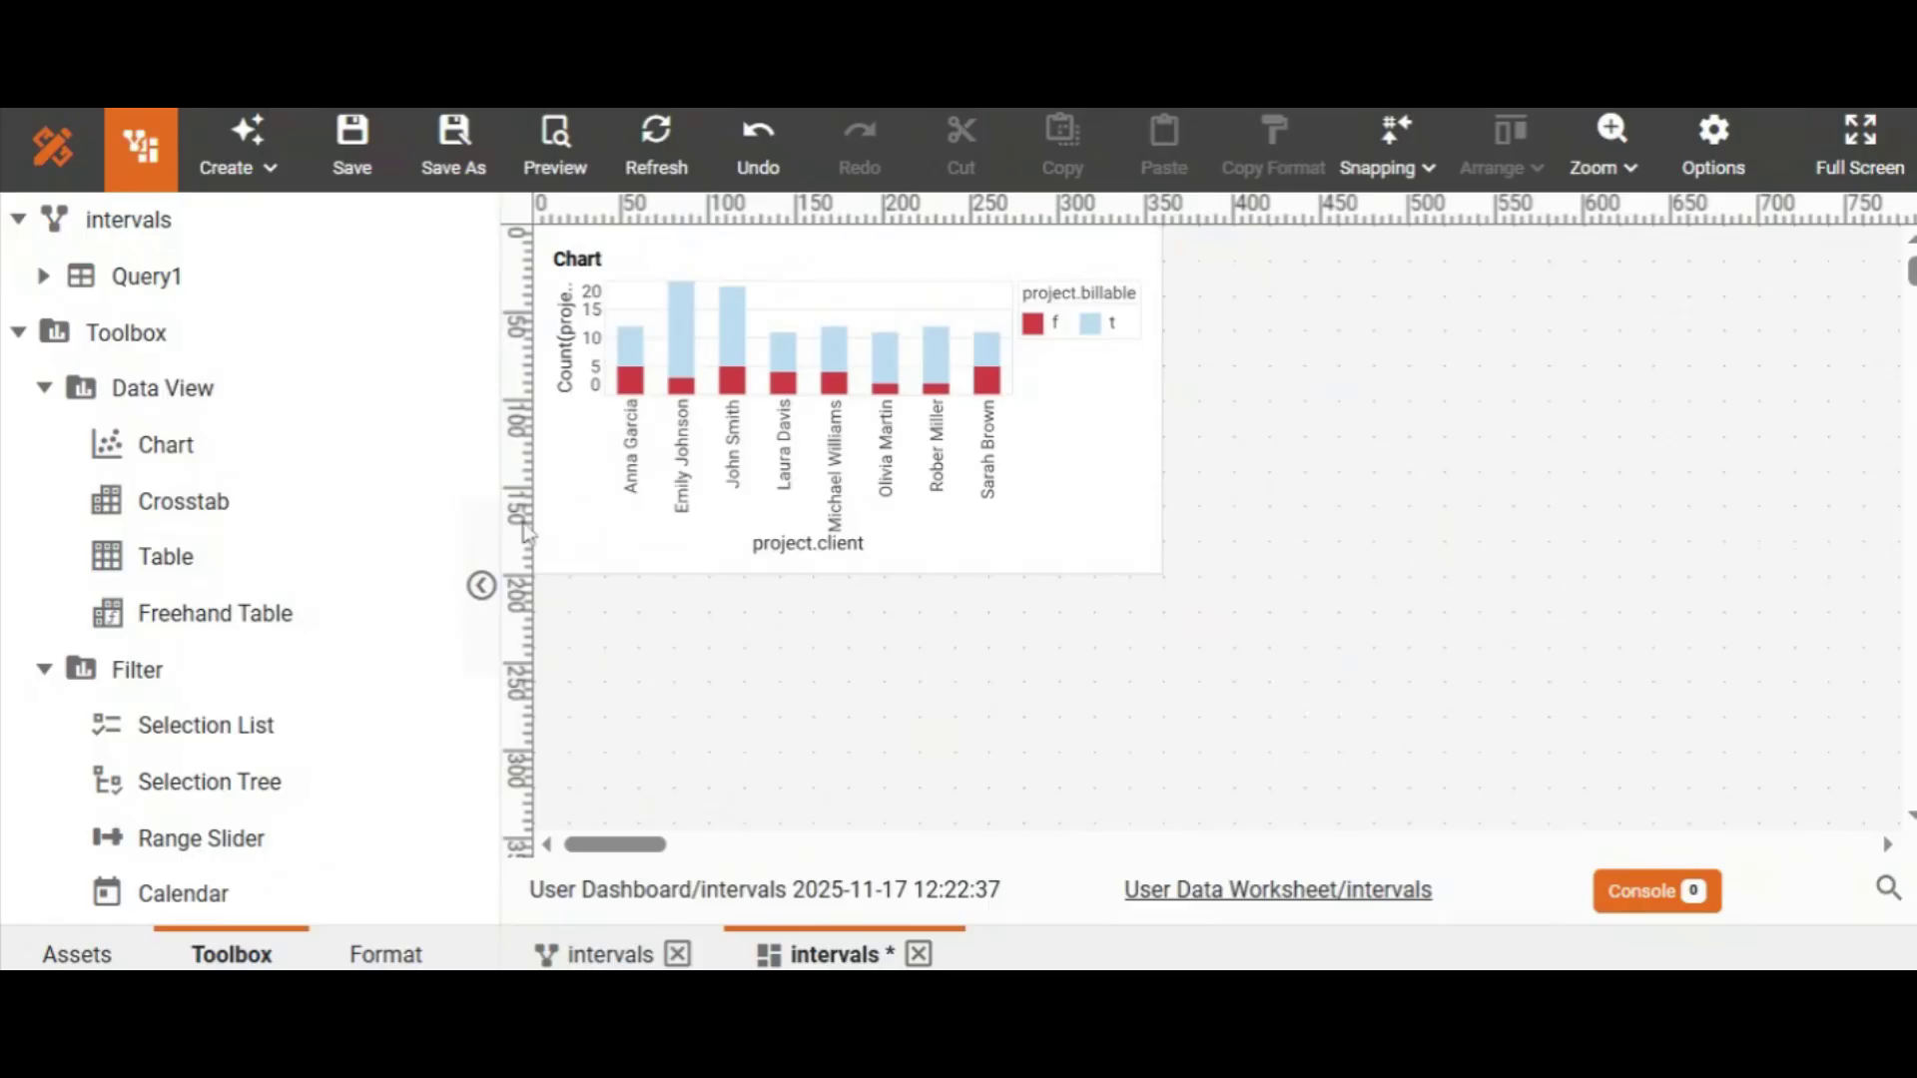
# Add a table directly beside the chart and resize it to about 400 by 200, level with the chart's lower edge.
pyautogui.moveTo(183, 565); pyautogui.dragTo(1173, 229)
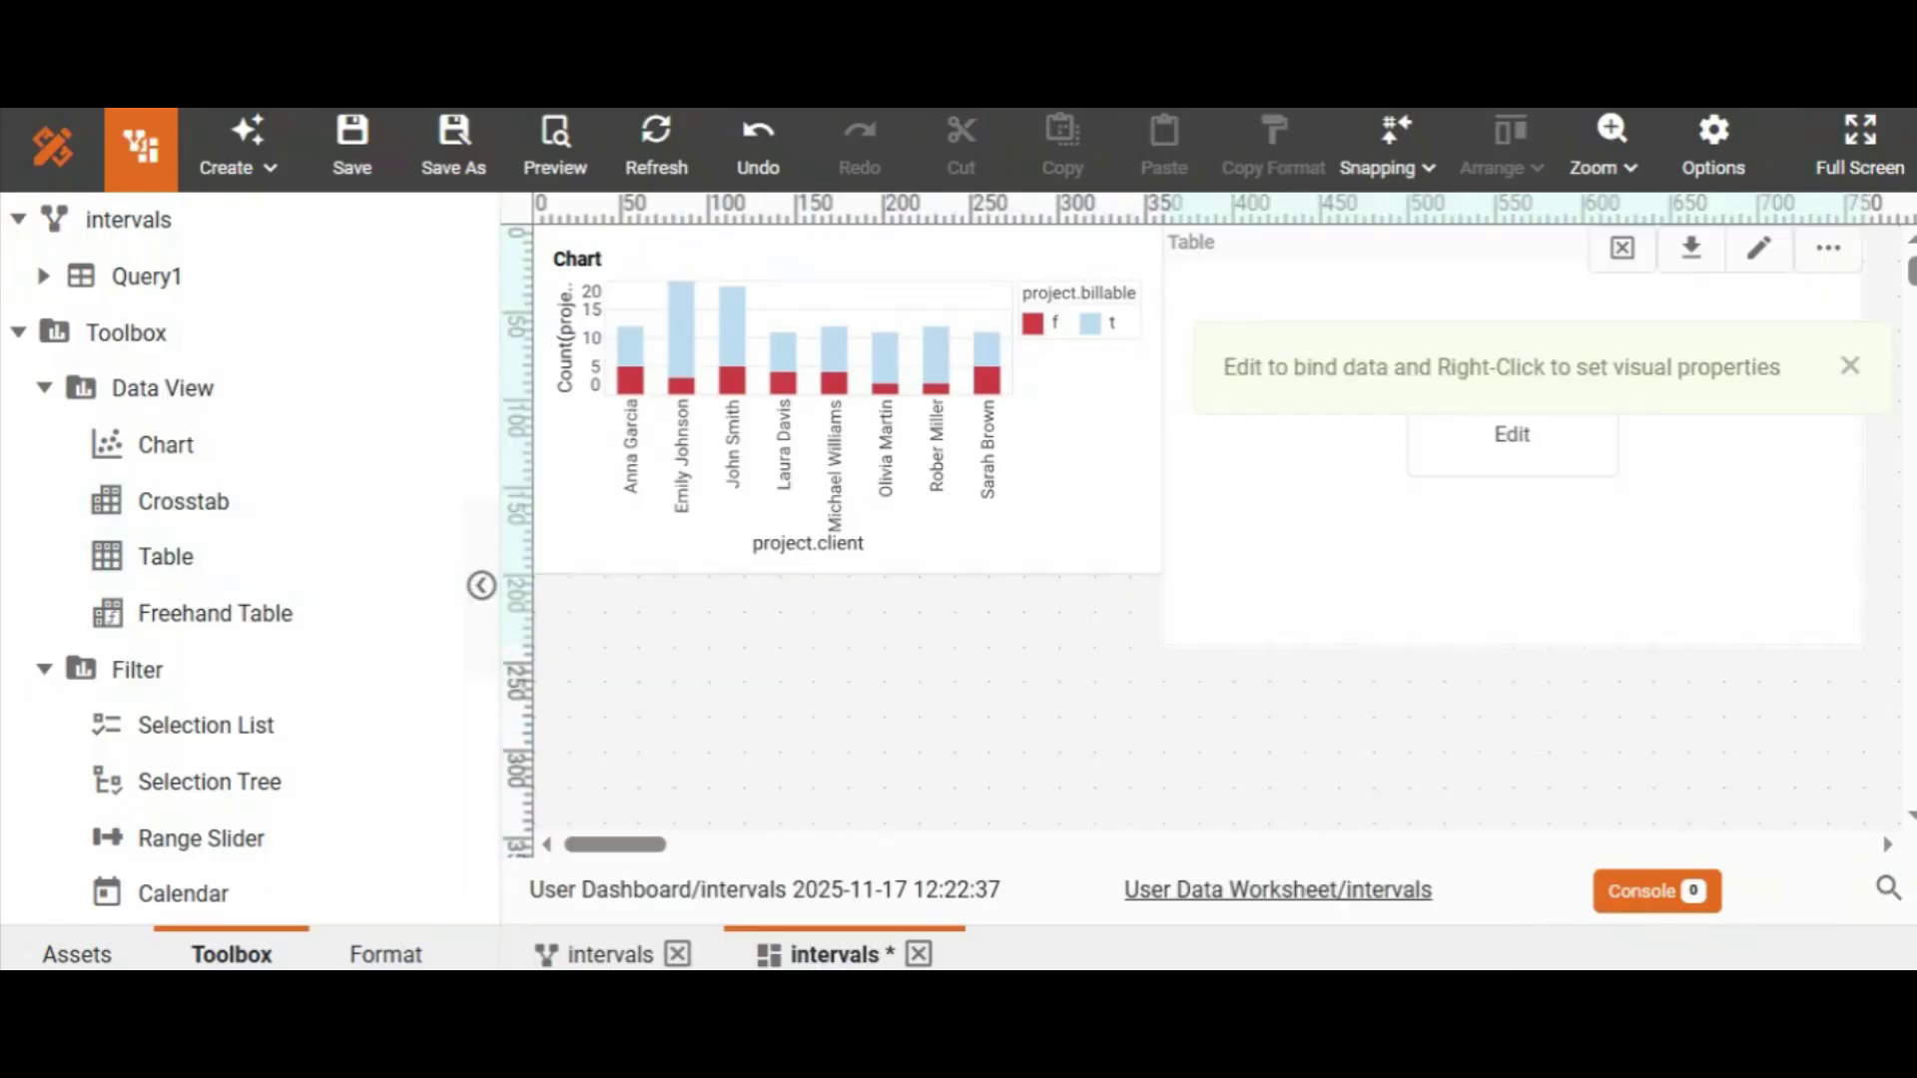
pyautogui.click(1555, 516)
pyautogui.moveTo(1510, 646); pyautogui.dragTo(1510, 576)
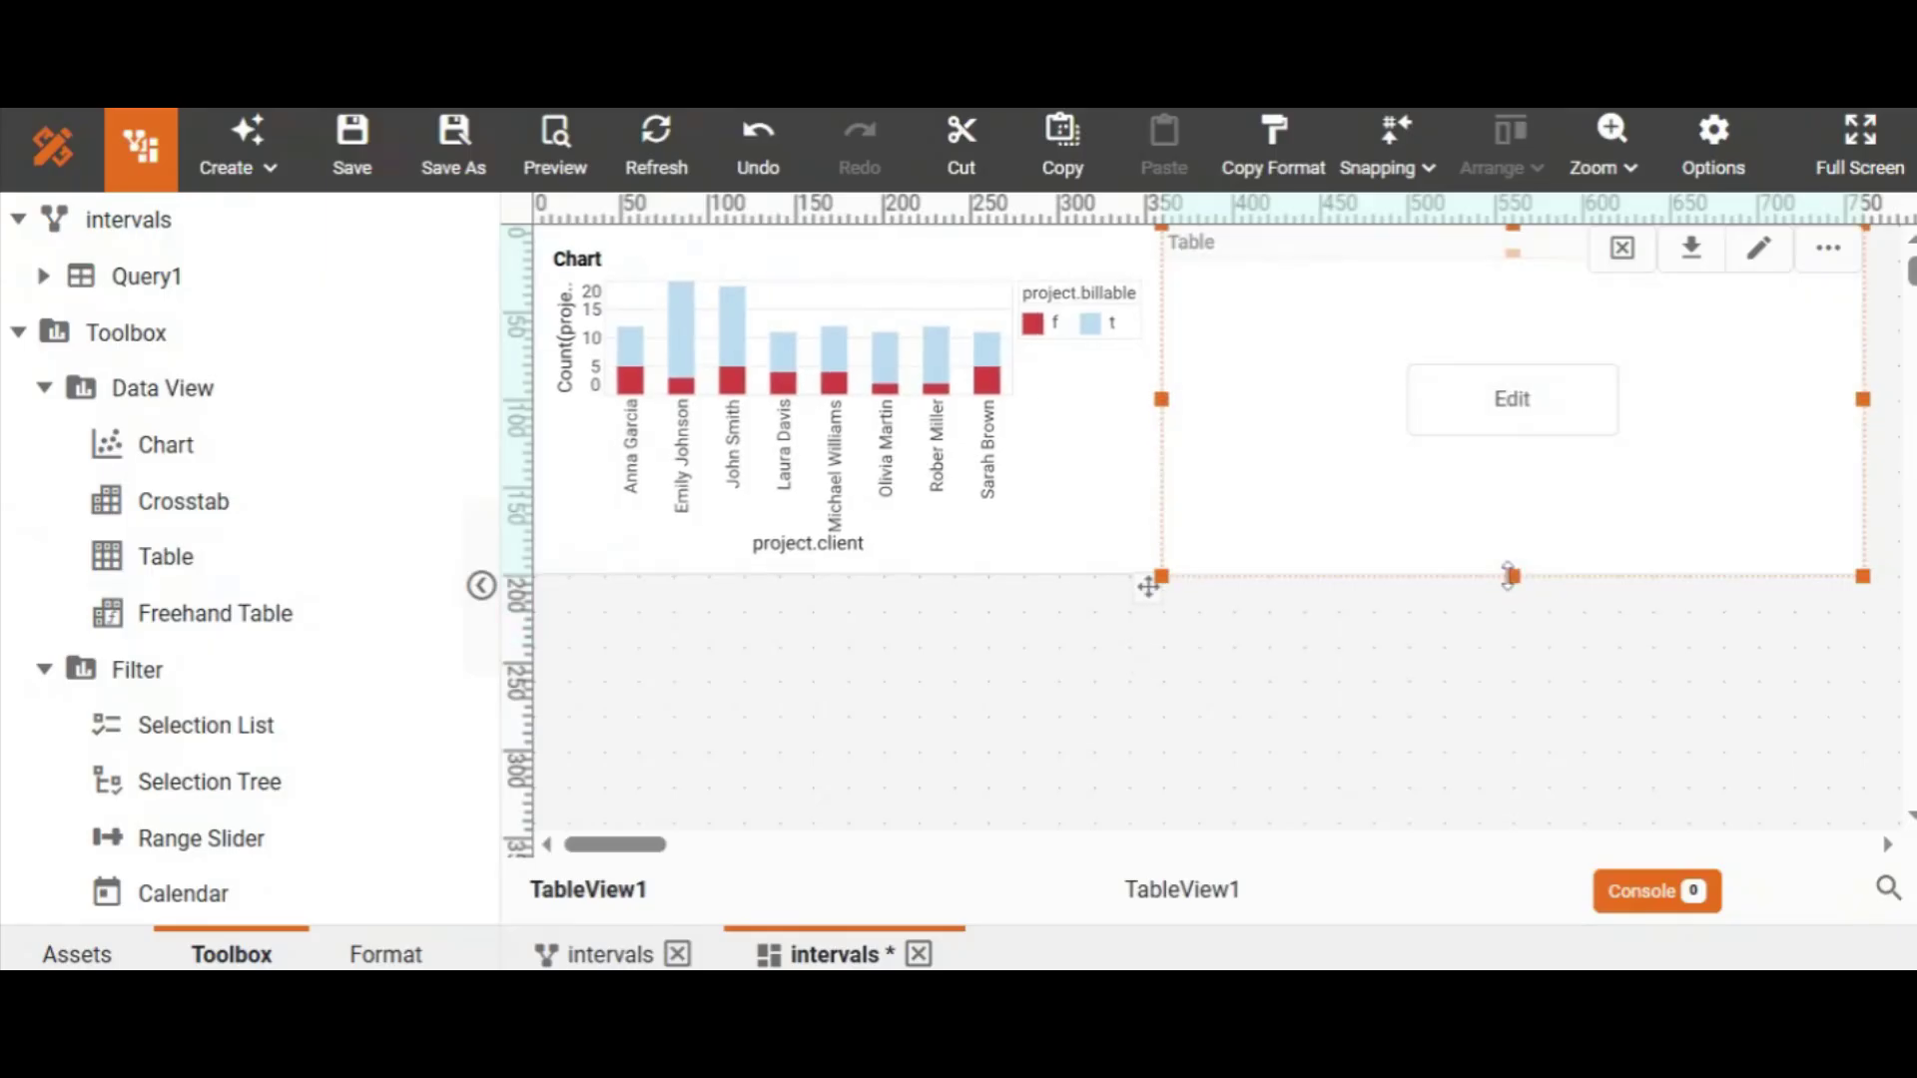
# Open the table for editing and add the project.client and project.name columns to its details, searching for "cli" and "nam".
pyautogui.click(1512, 398)
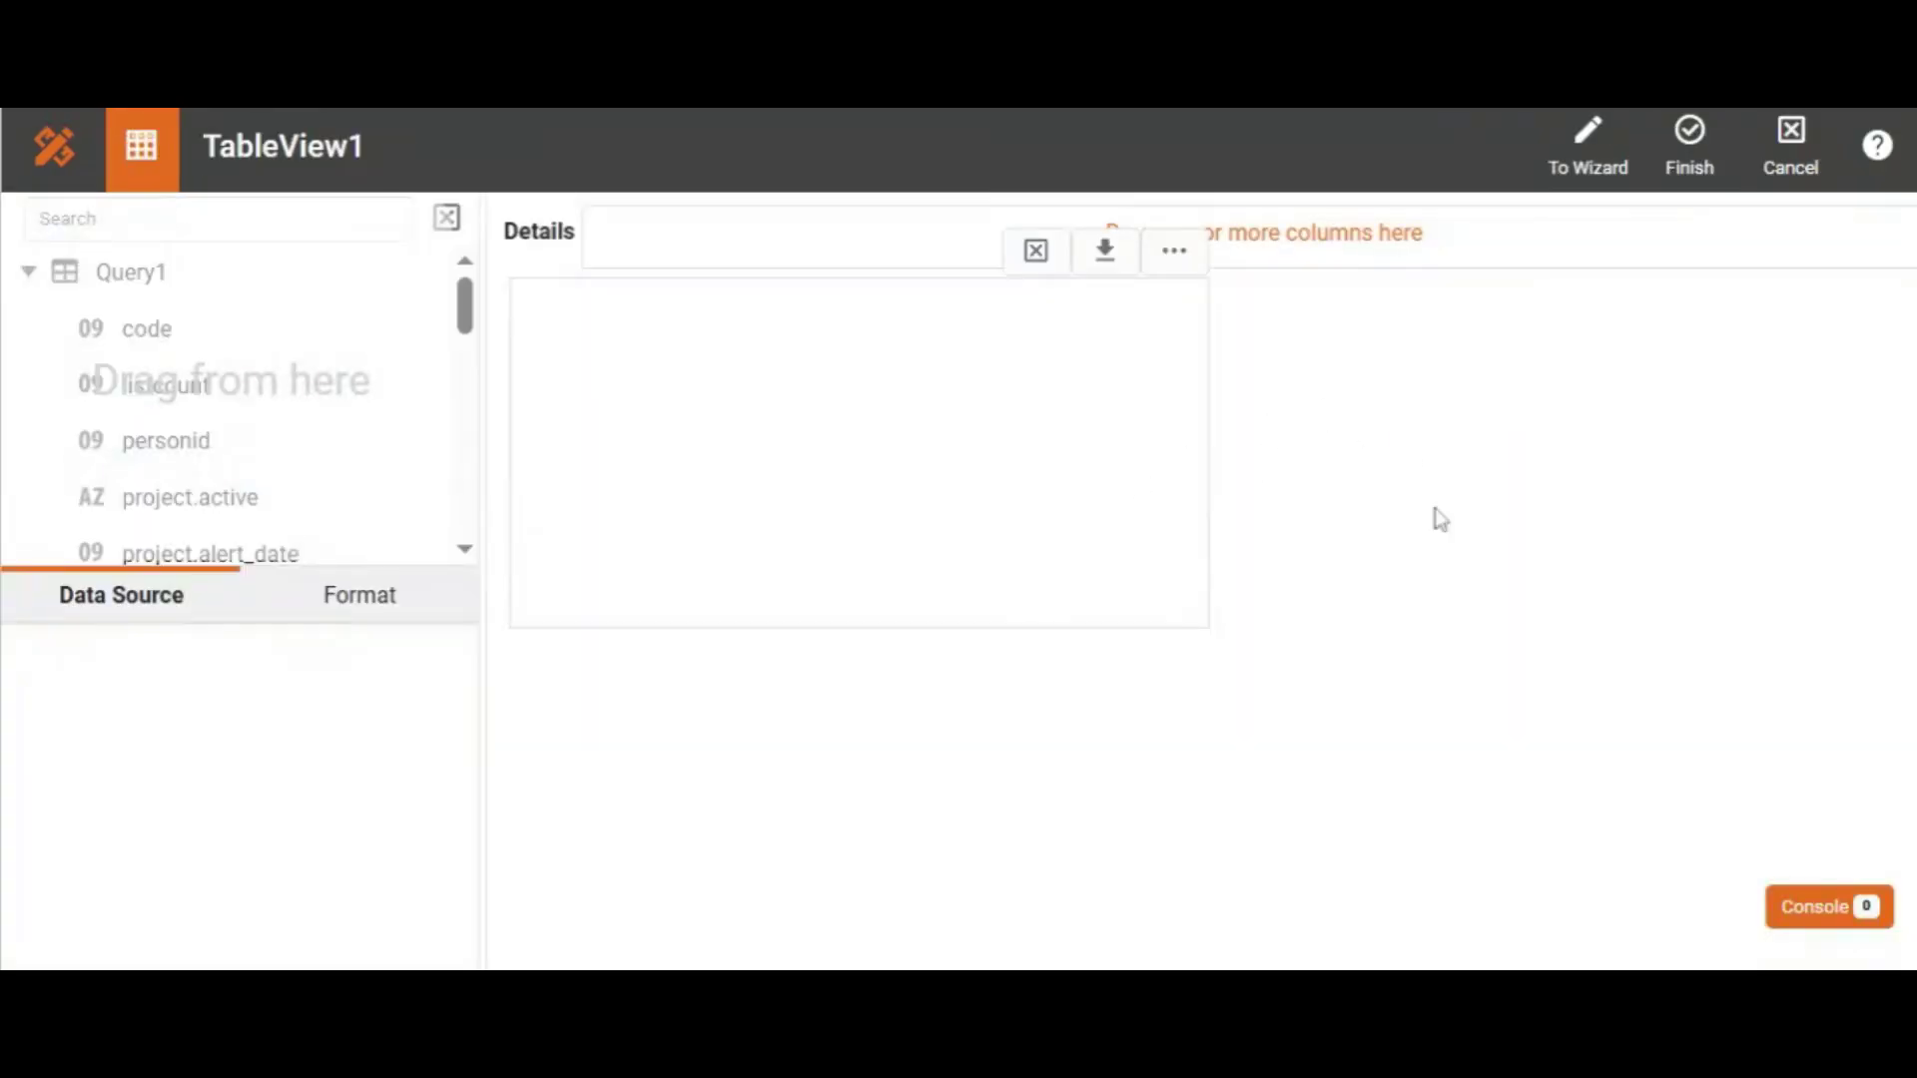
pyautogui.write('cli')
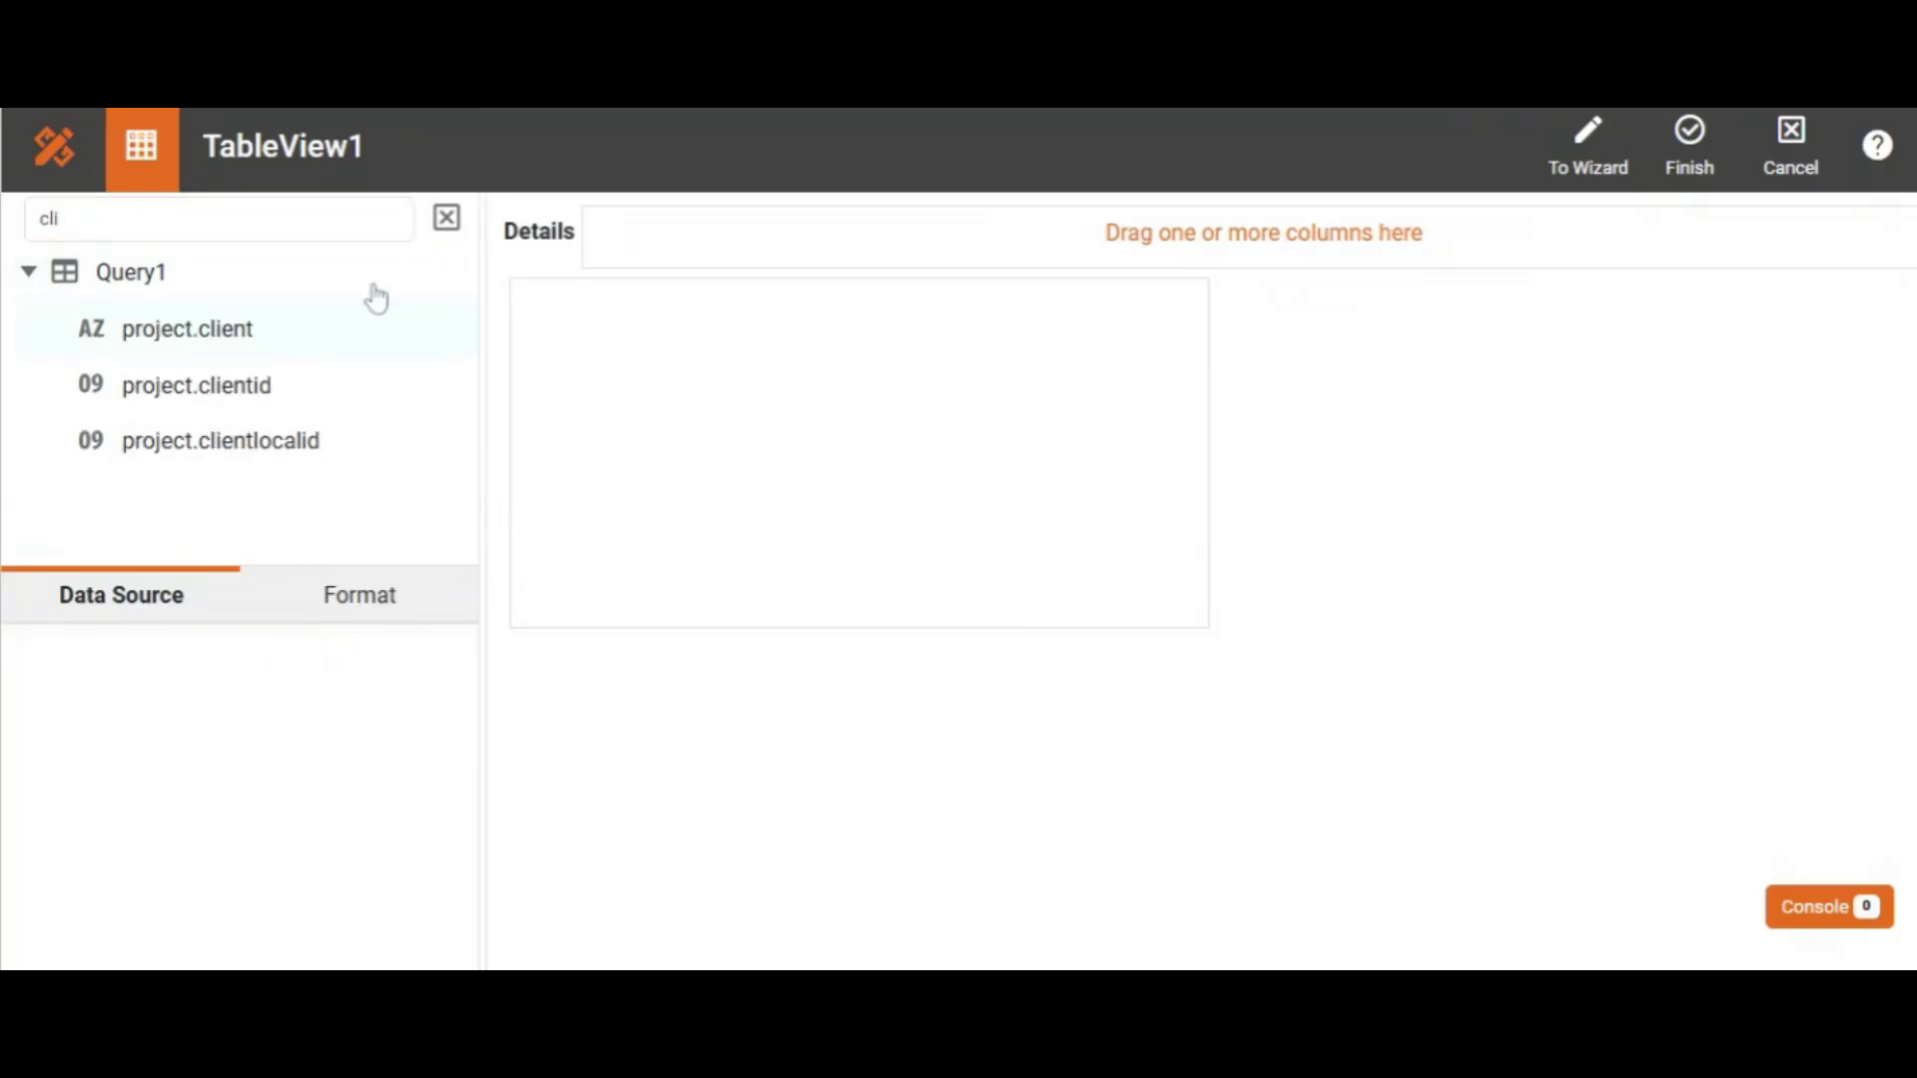
pyautogui.moveTo(373, 299); pyautogui.dragTo(814, 245)
pyautogui.click(199, 219)
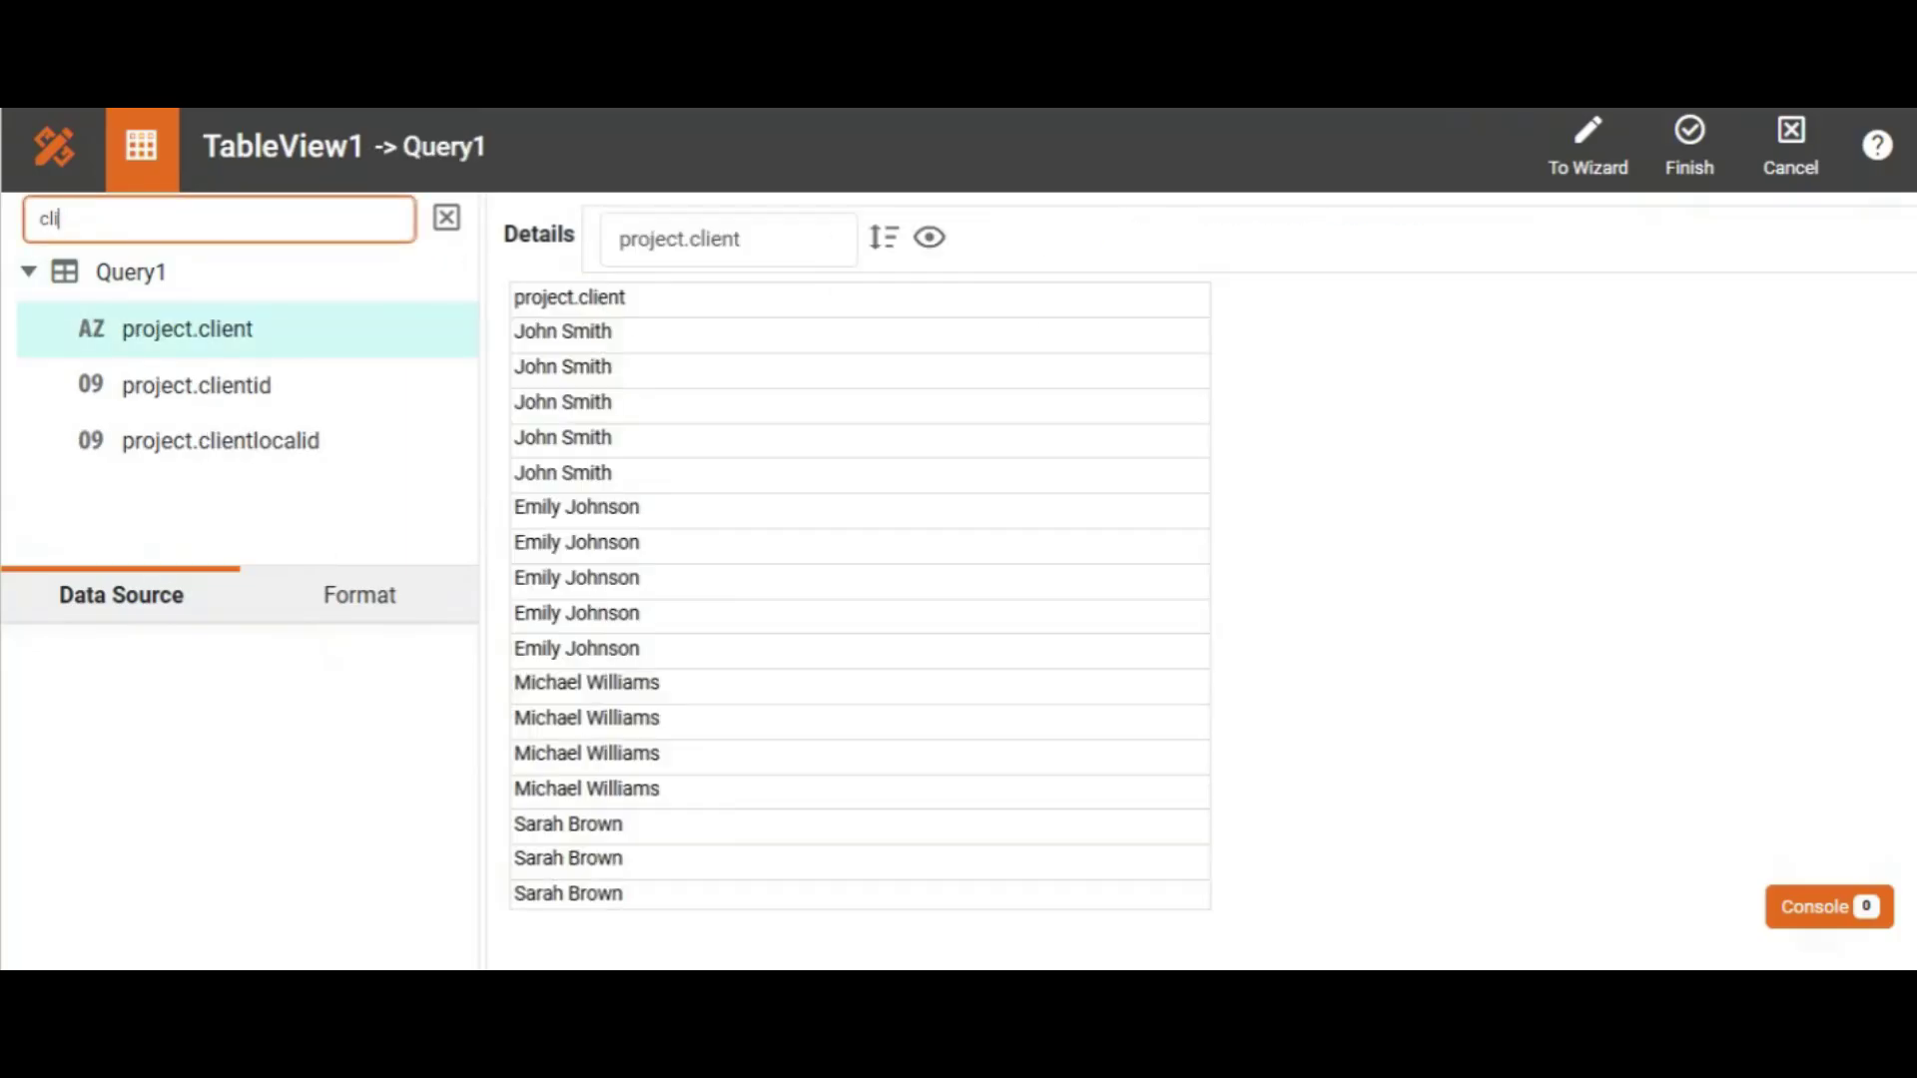
pyautogui.press('BackSpace')
pyautogui.press('BackSpace')
pyautogui.press('BackSpace')
pyautogui.write('nm')
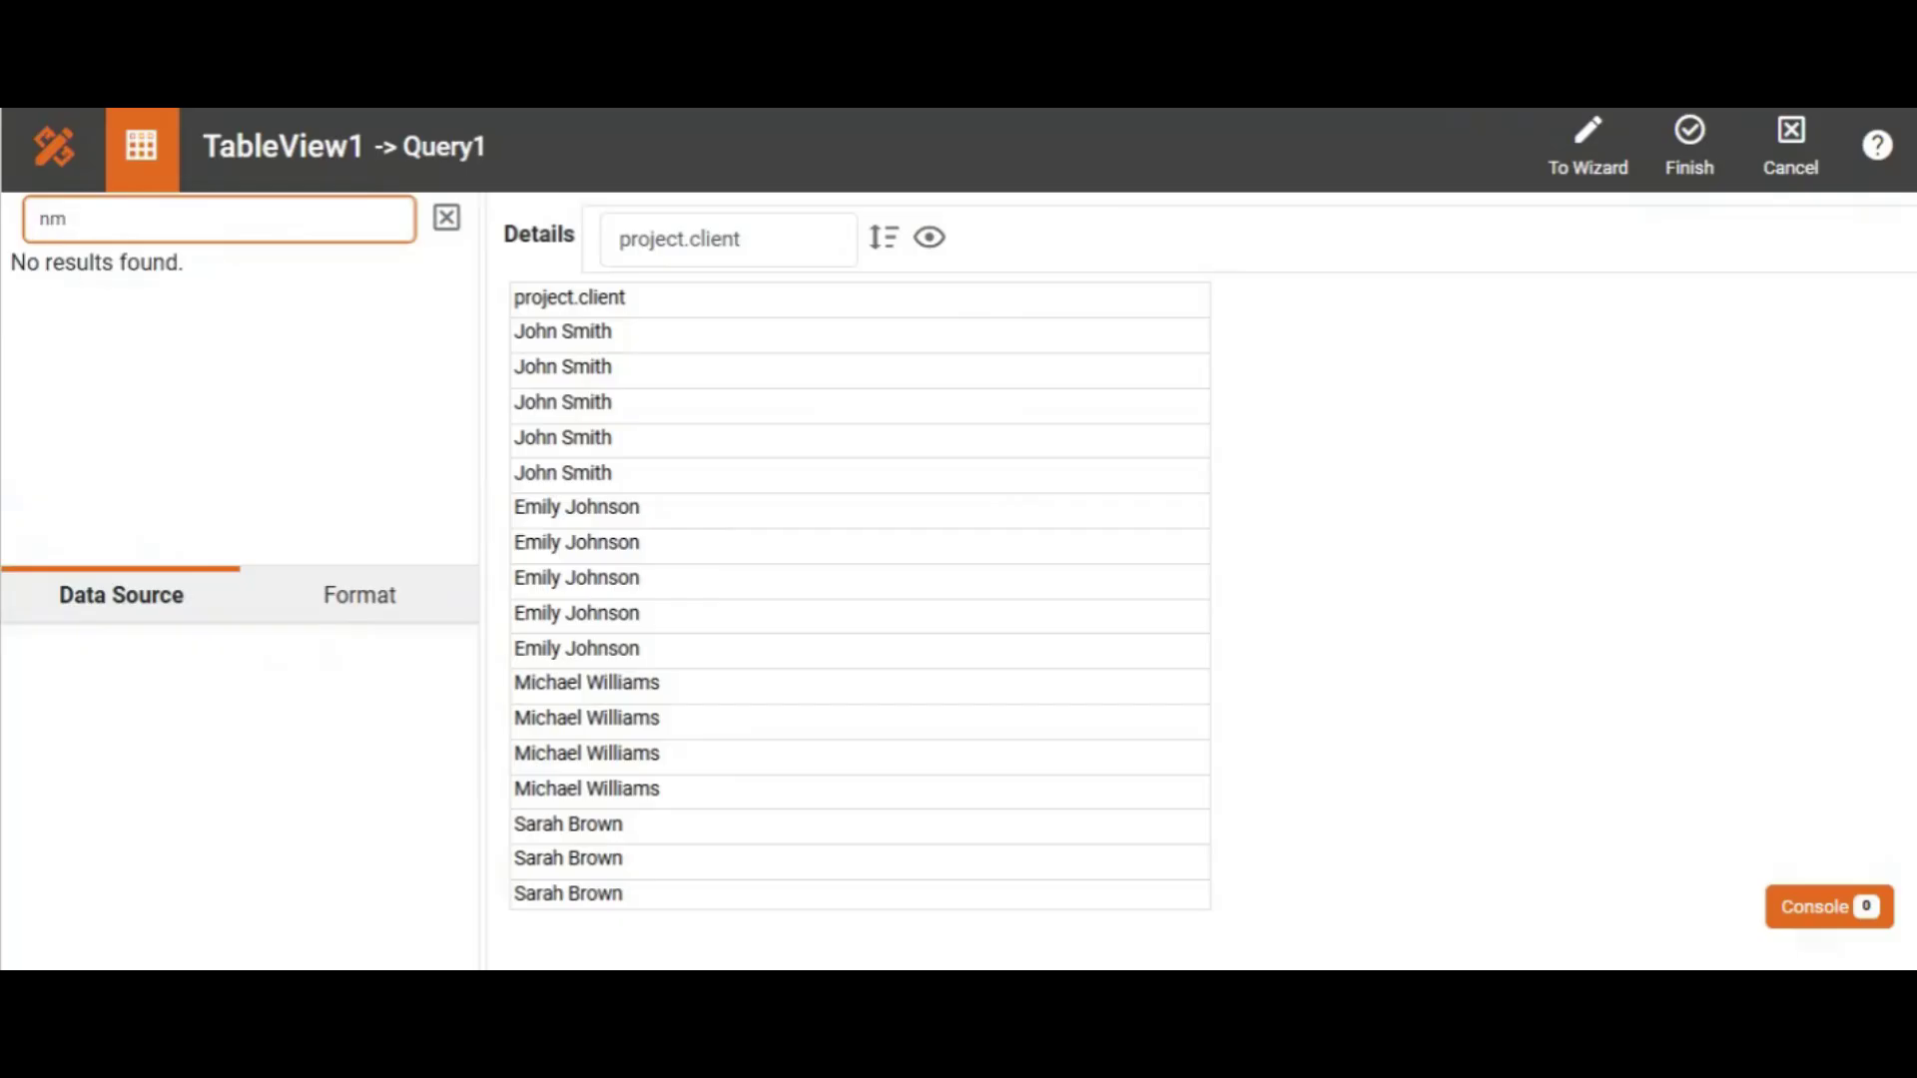
pyautogui.press('BackSpace')
pyautogui.press('BackSpace')
pyautogui.write('nam')
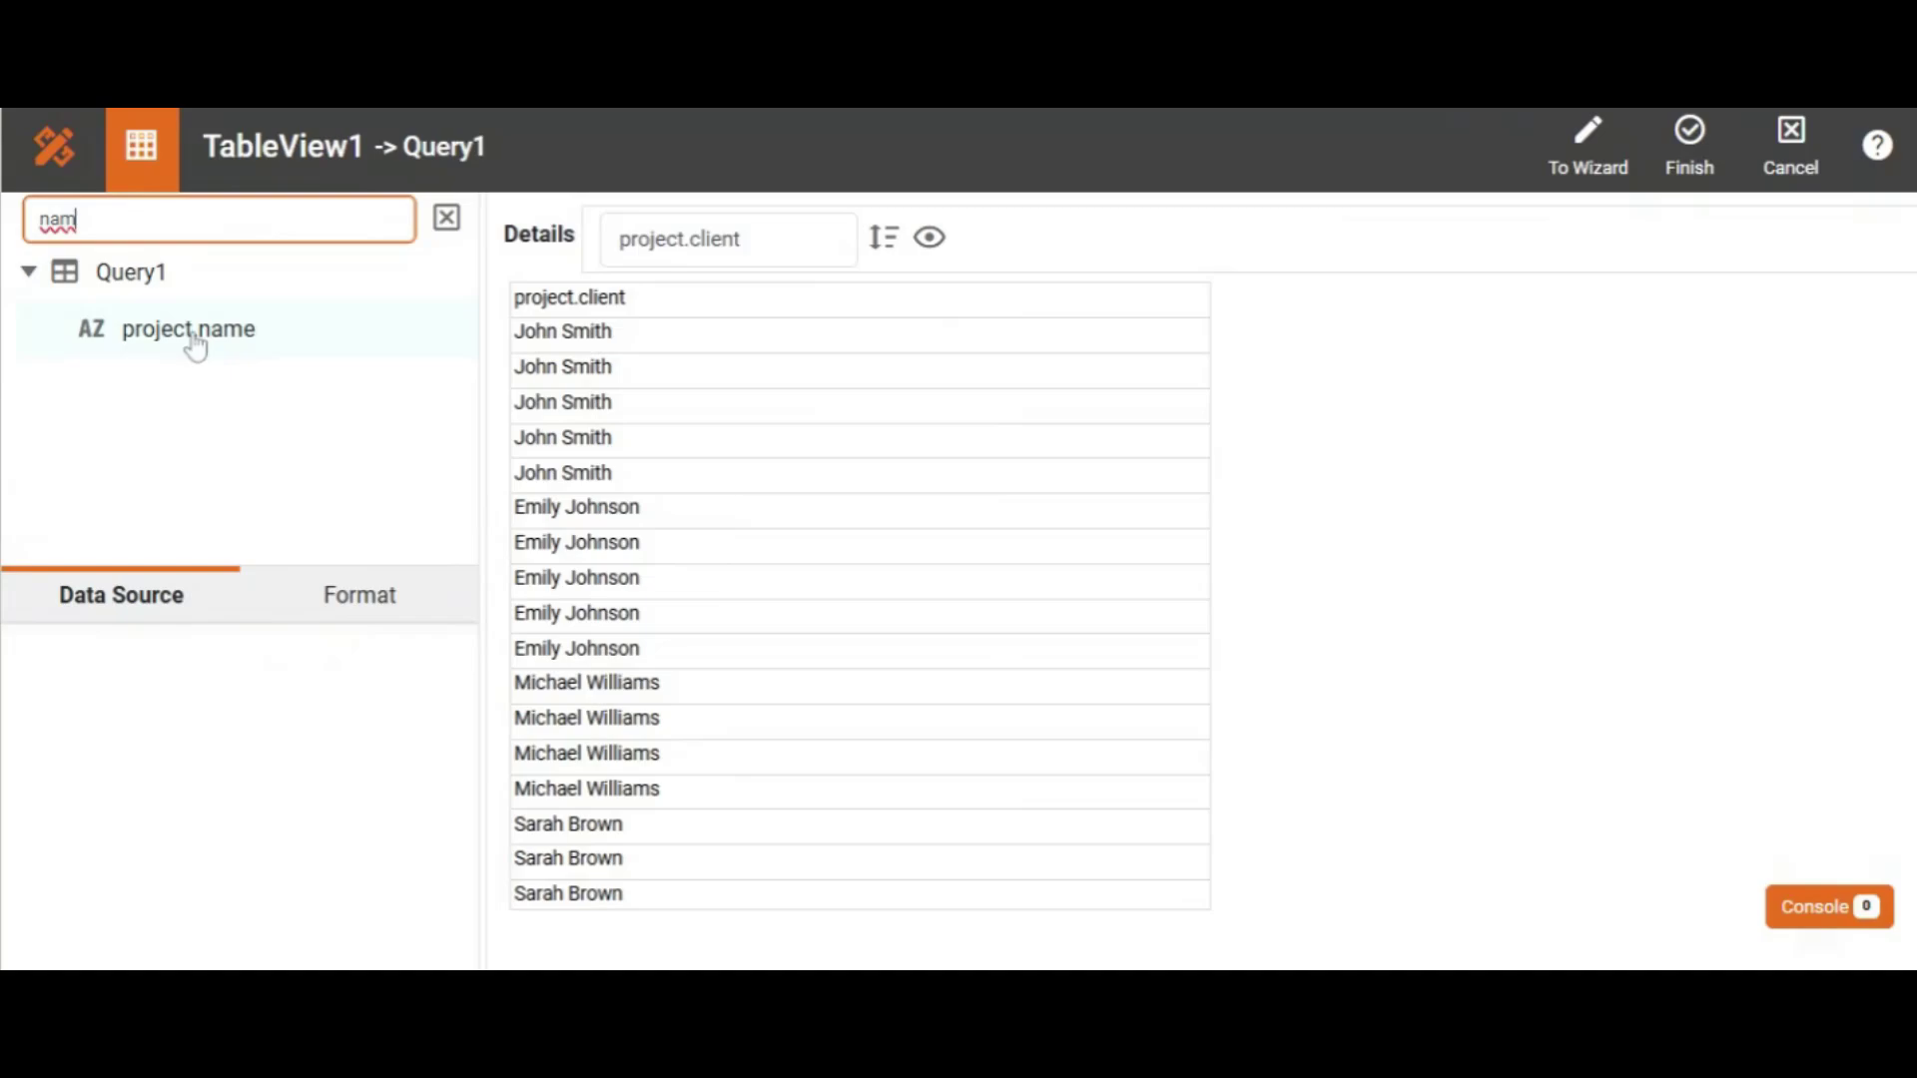
pyautogui.moveTo(192, 340); pyautogui.dragTo(1063, 219)
# Search the fields for "des", add the project.description column to the table's details, and finish editing the table.
pyautogui.click(120, 219)
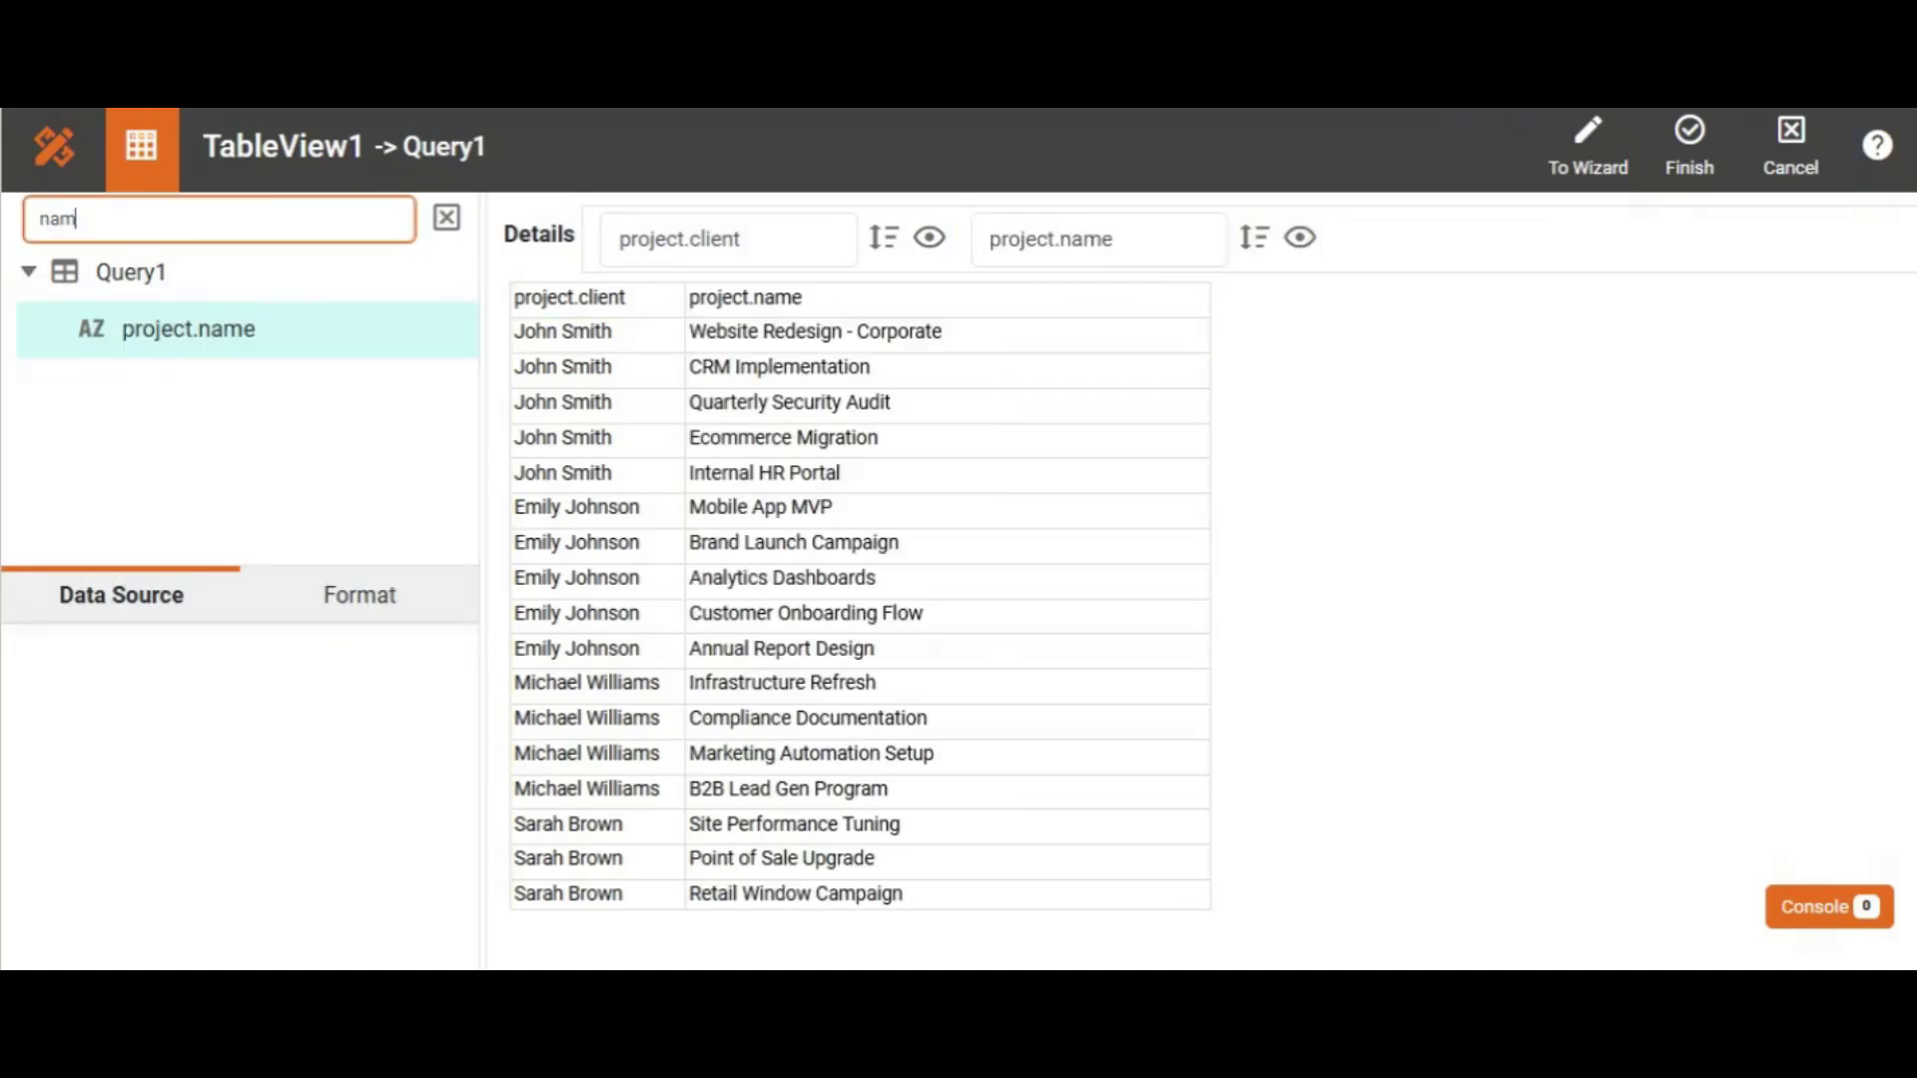
pyautogui.press('BackSpace')
pyautogui.press('BackSpace')
pyautogui.press('BackSpace')
pyautogui.write('des')
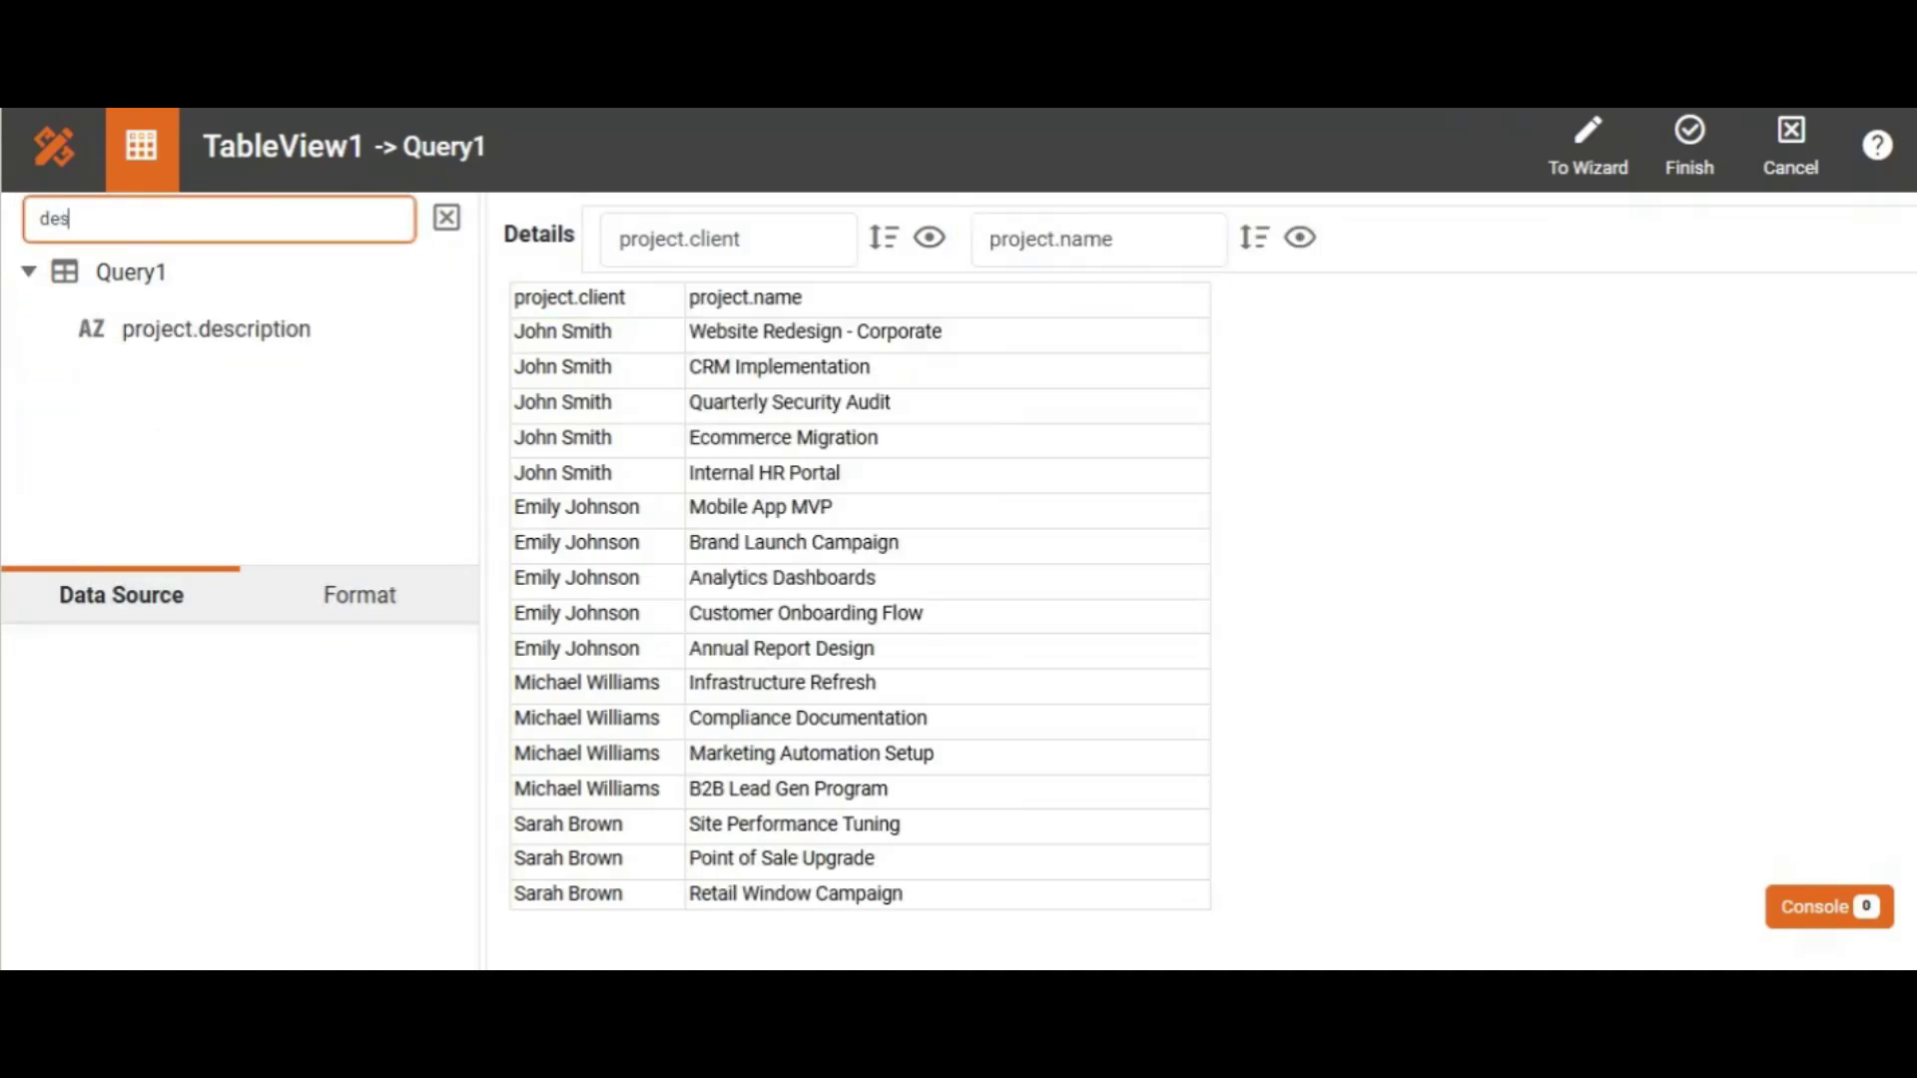
pyautogui.doubleClick(269, 342)
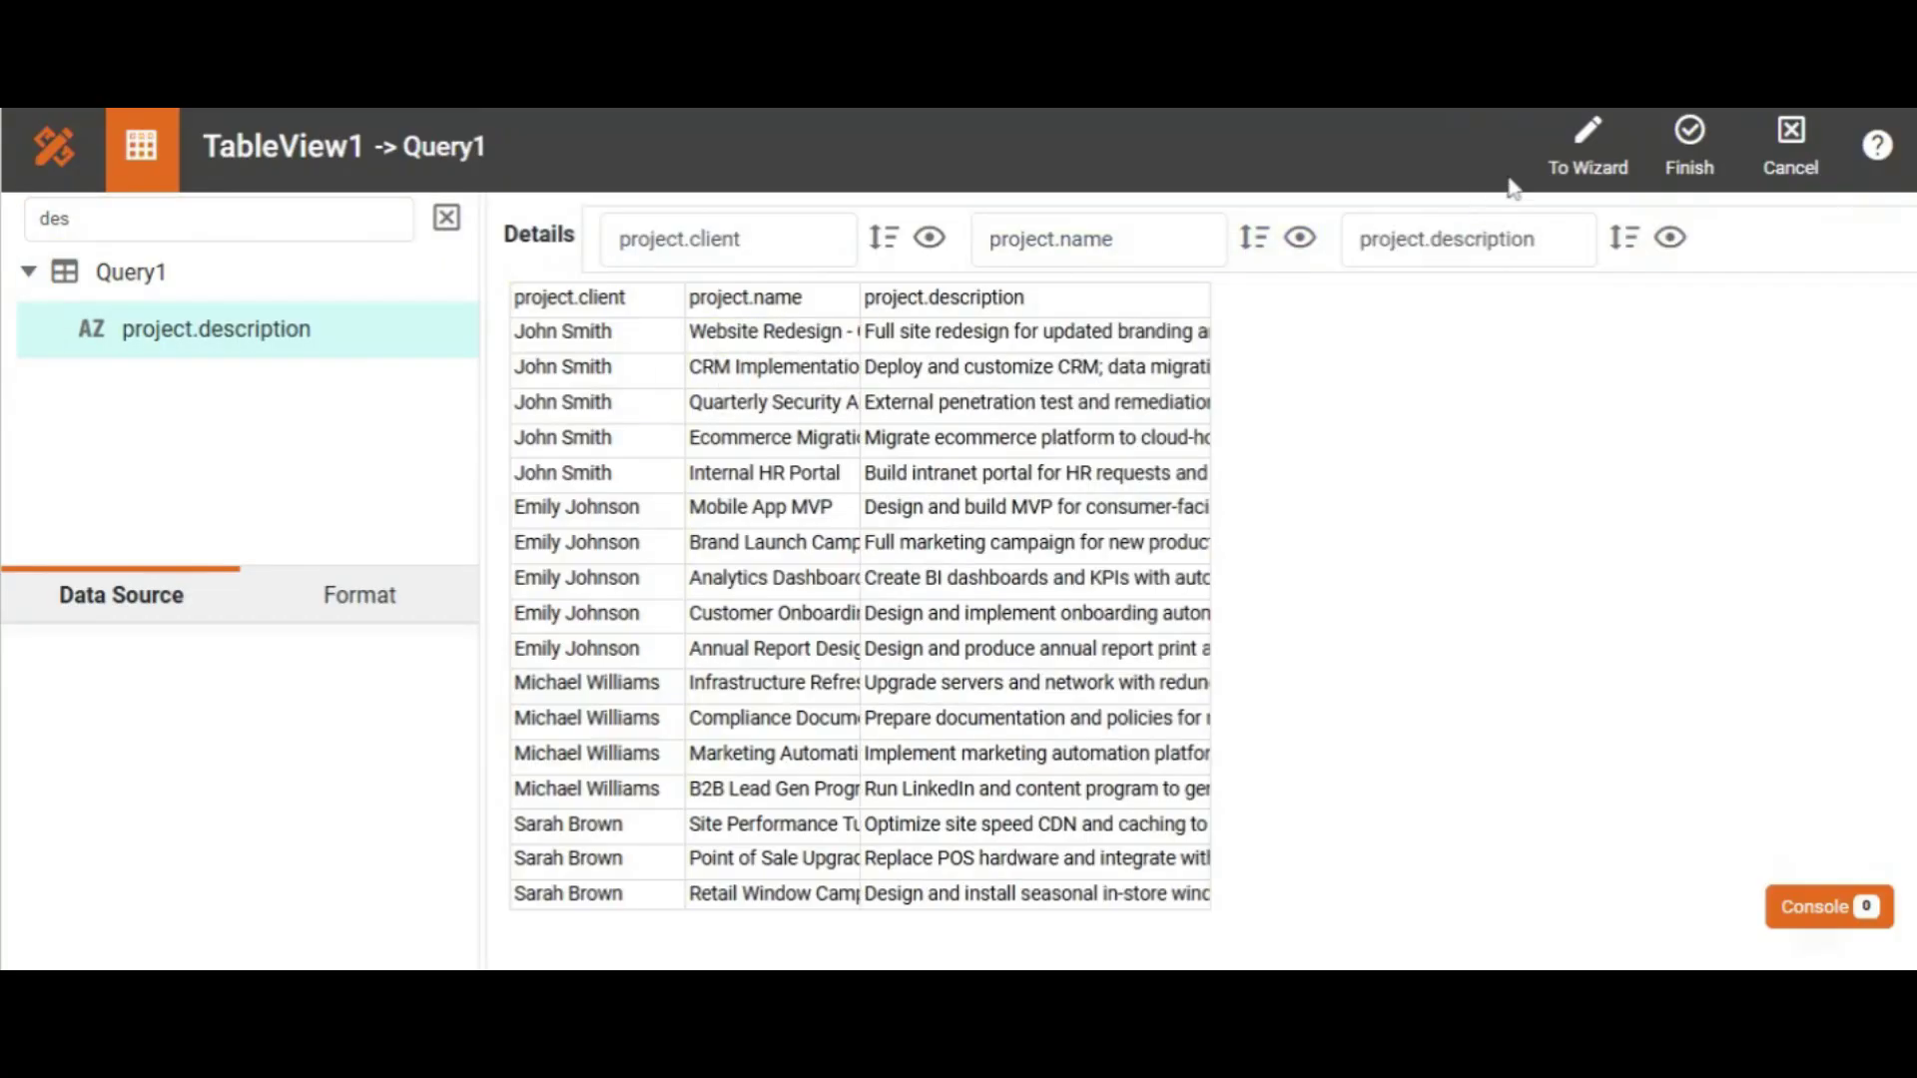
pyautogui.click(1694, 158)
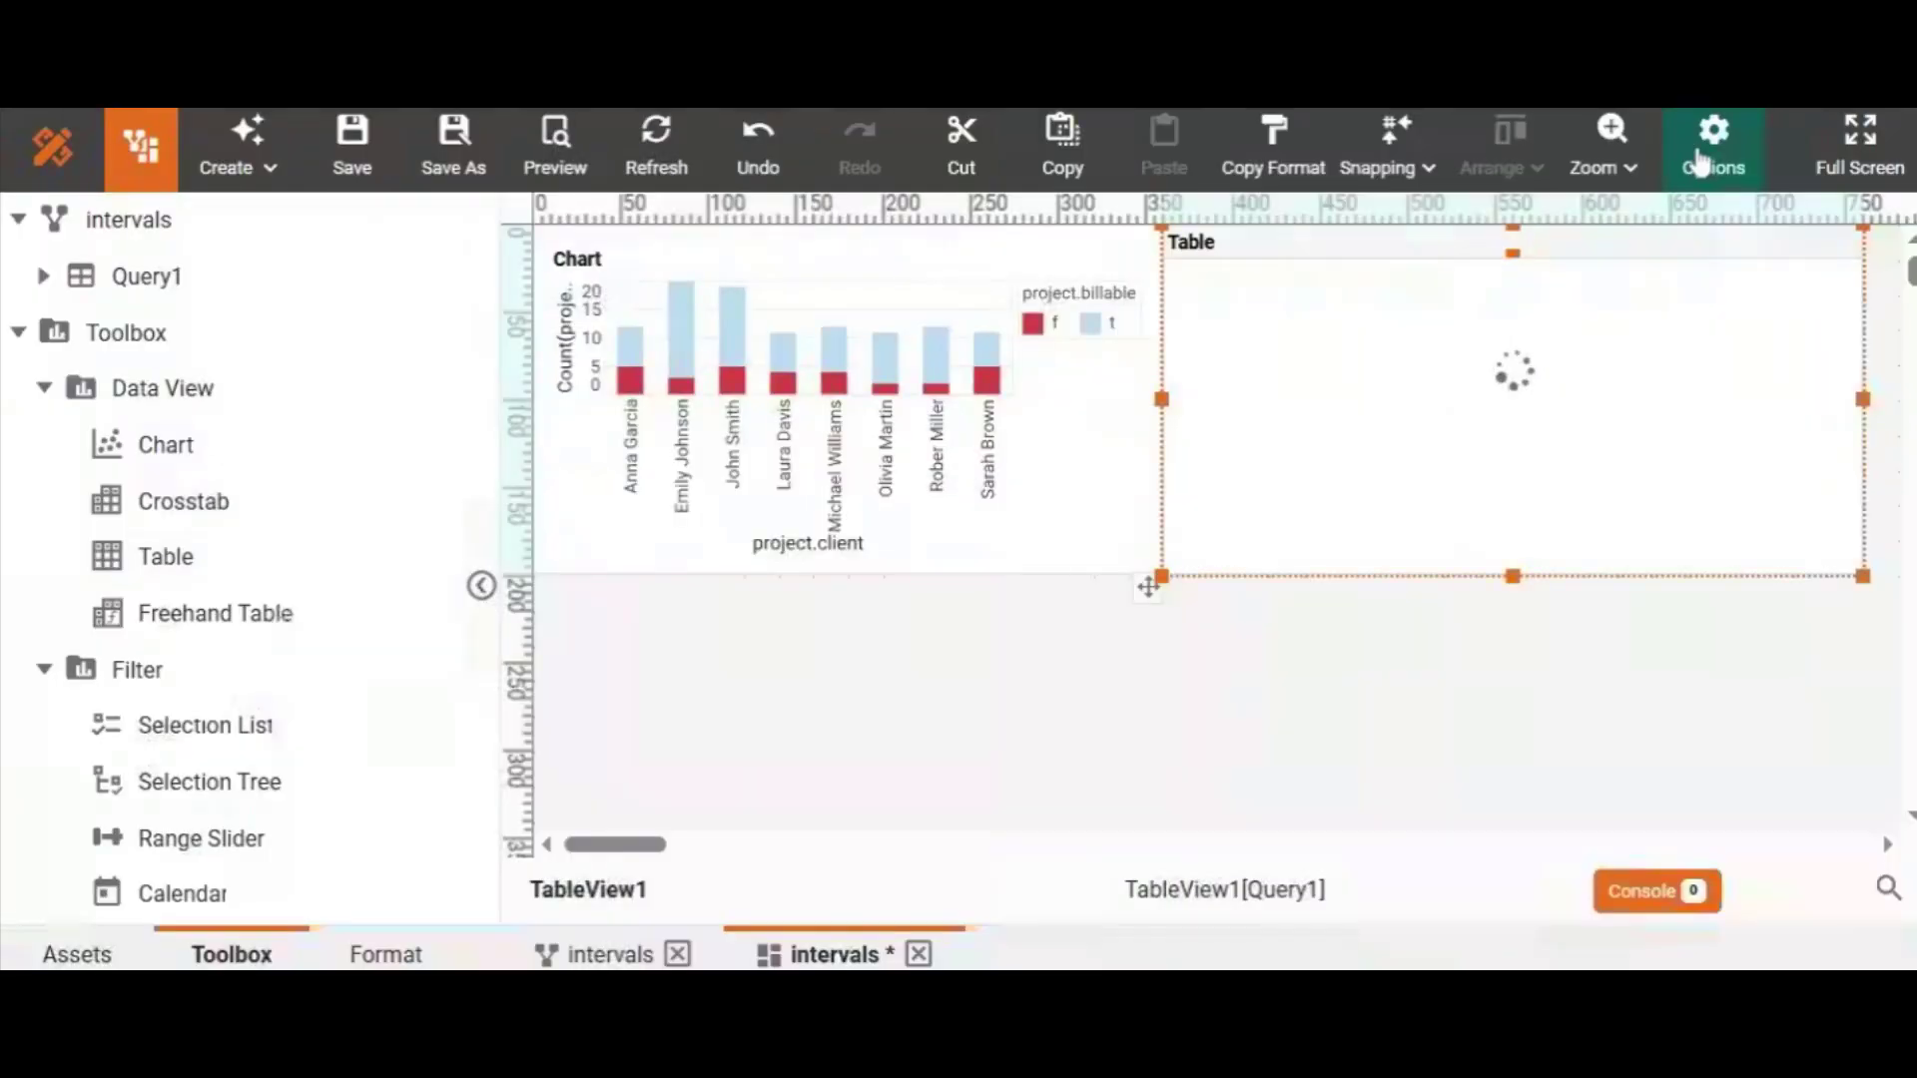
pyautogui.click(1362, 725)
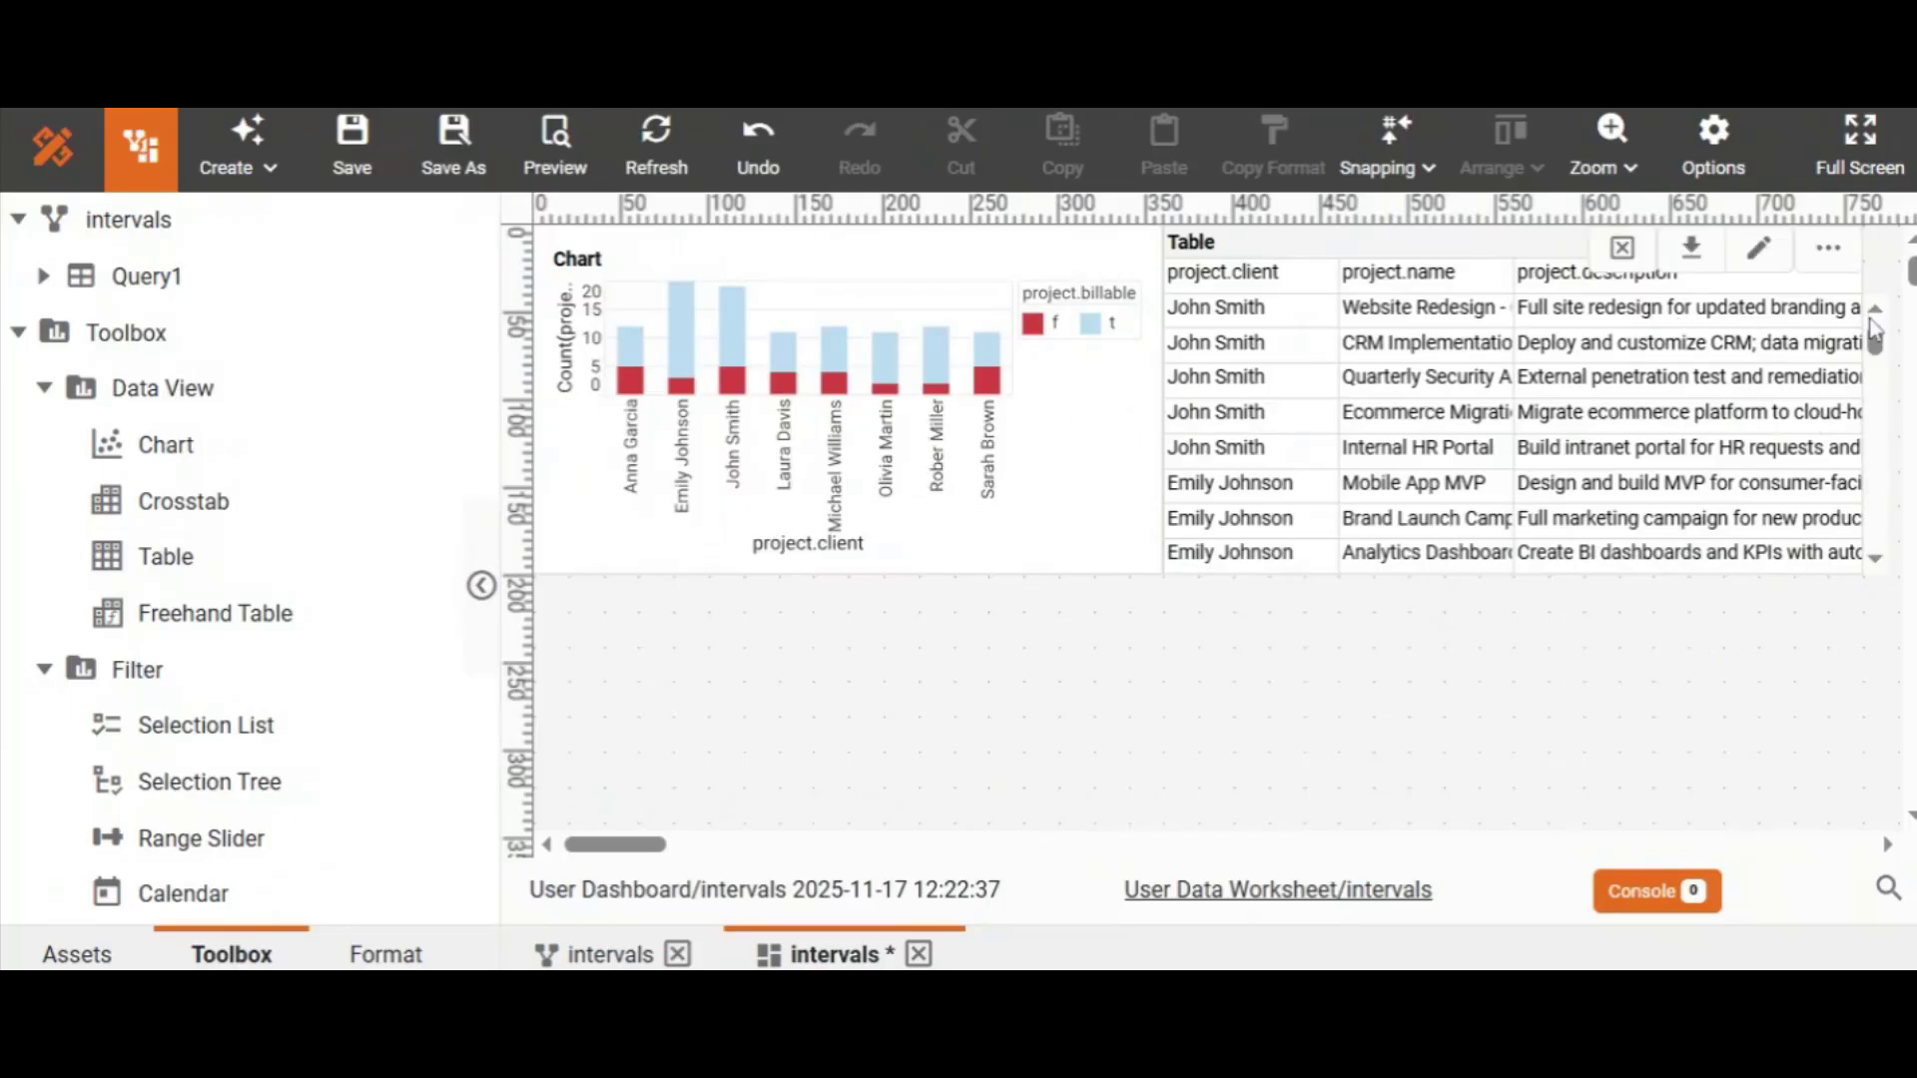
pyautogui.moveTo(1875, 329); pyautogui.dragTo(1876, 341)
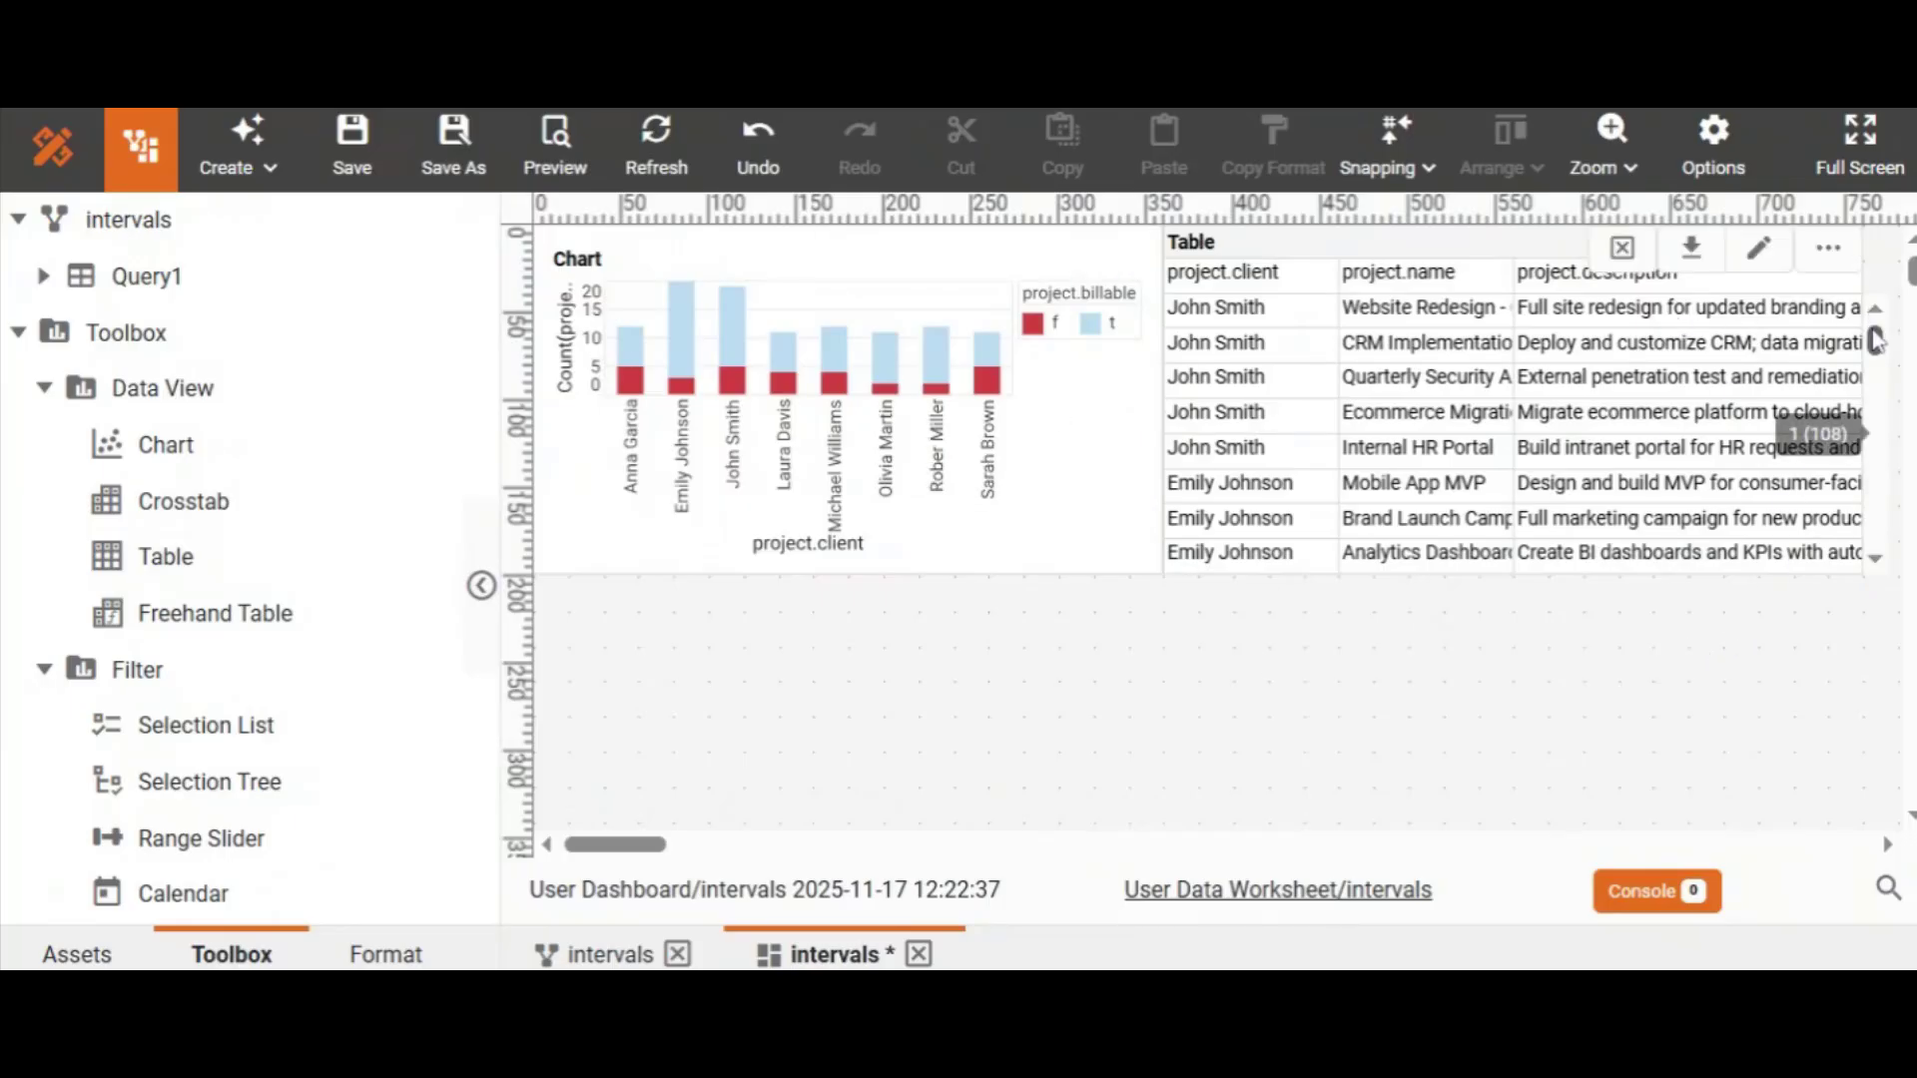
# In the chart's properties, enable TableView1 as a flyover target and apply the change.
pyautogui.click(1103, 479)
pyautogui.rightClick(1103, 479)
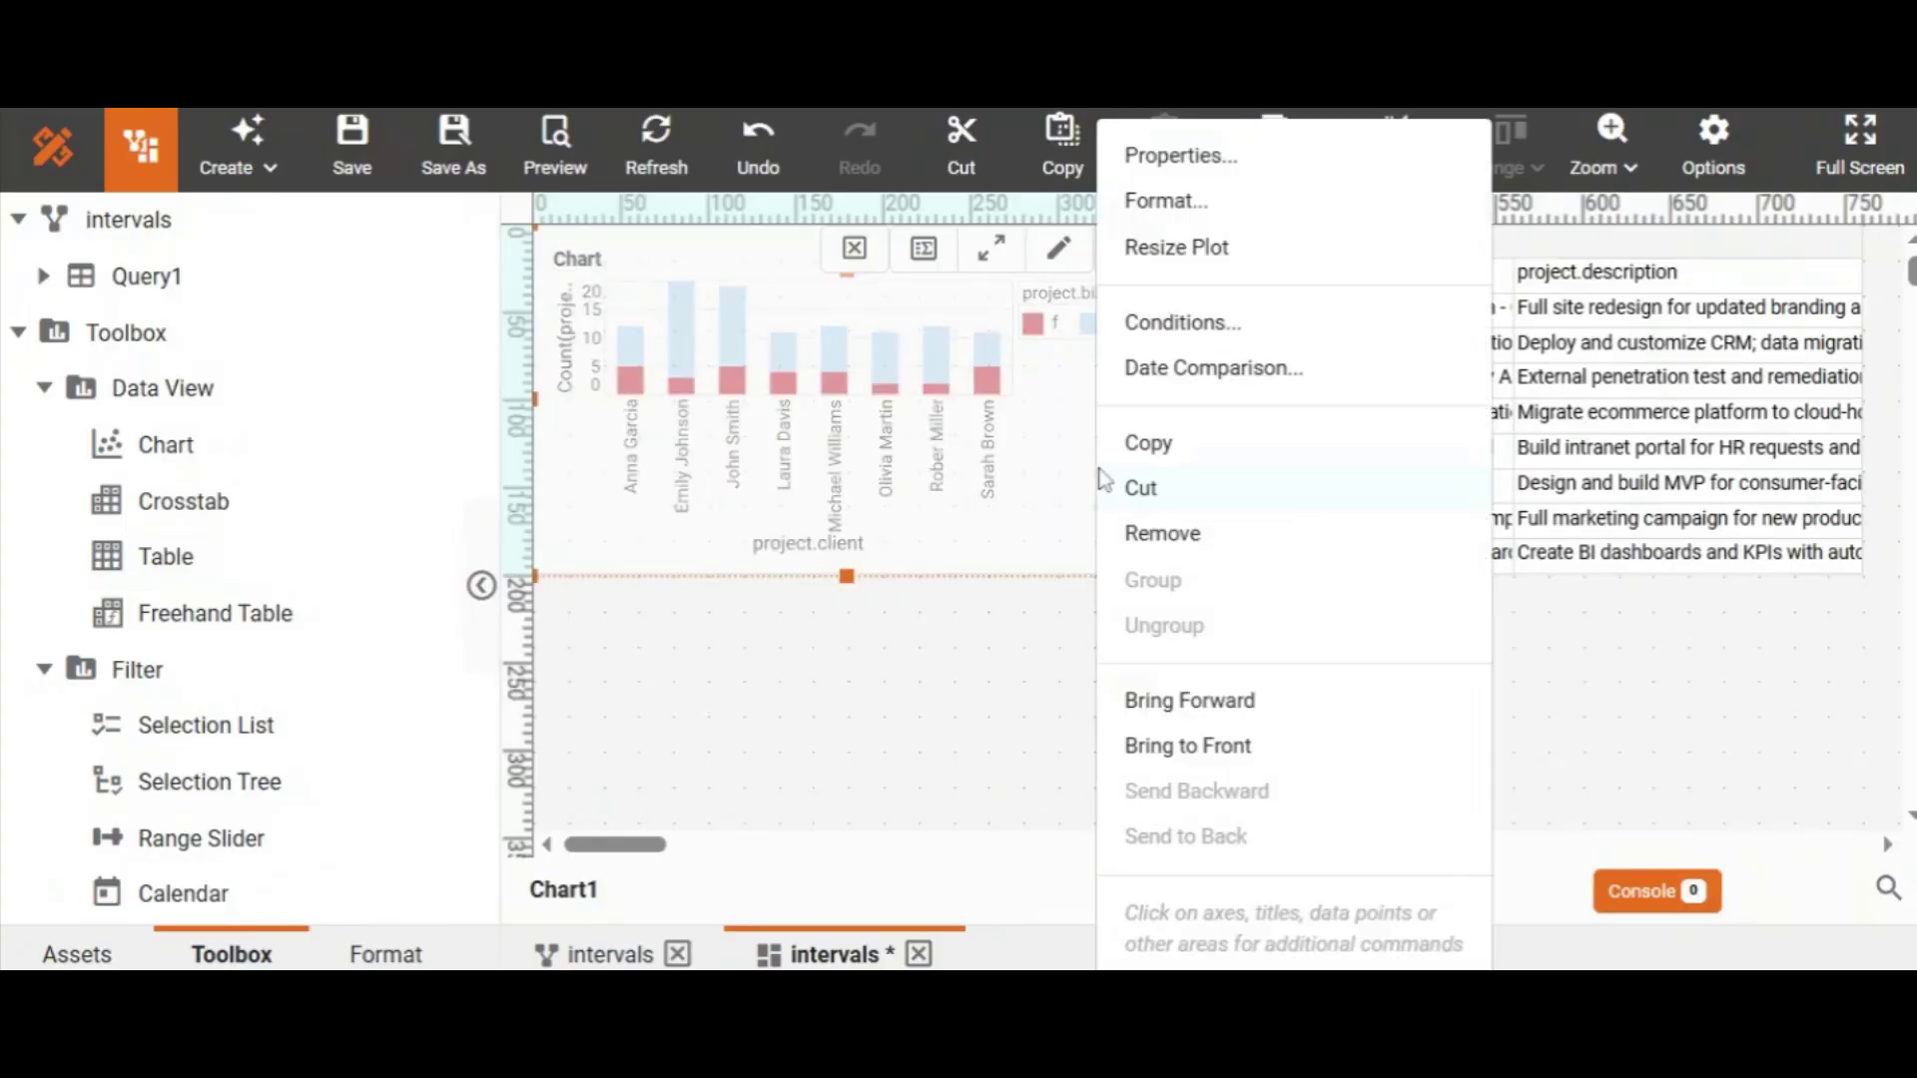
pyautogui.click(1188, 172)
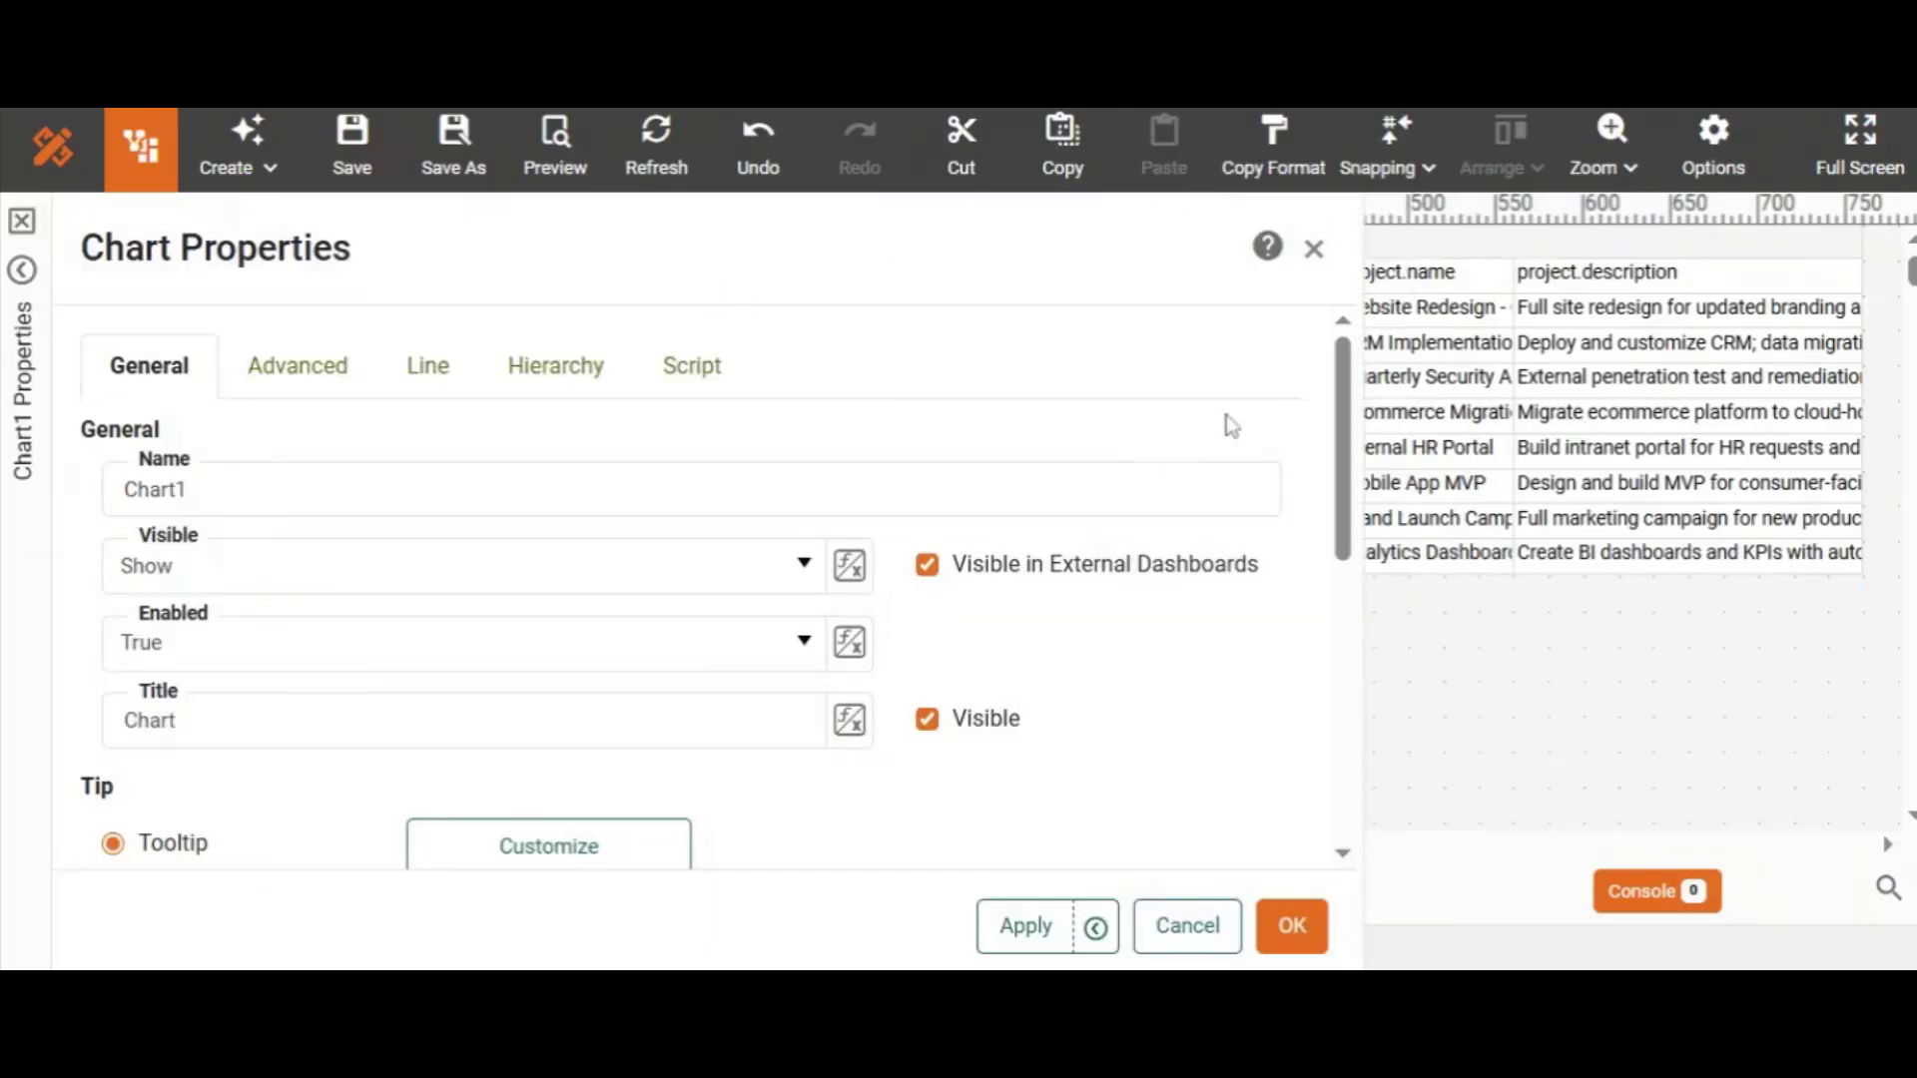
pyautogui.scroll(-1, 1343, 490)
pyautogui.moveTo(1343, 490); pyautogui.dragTo(1342, 658)
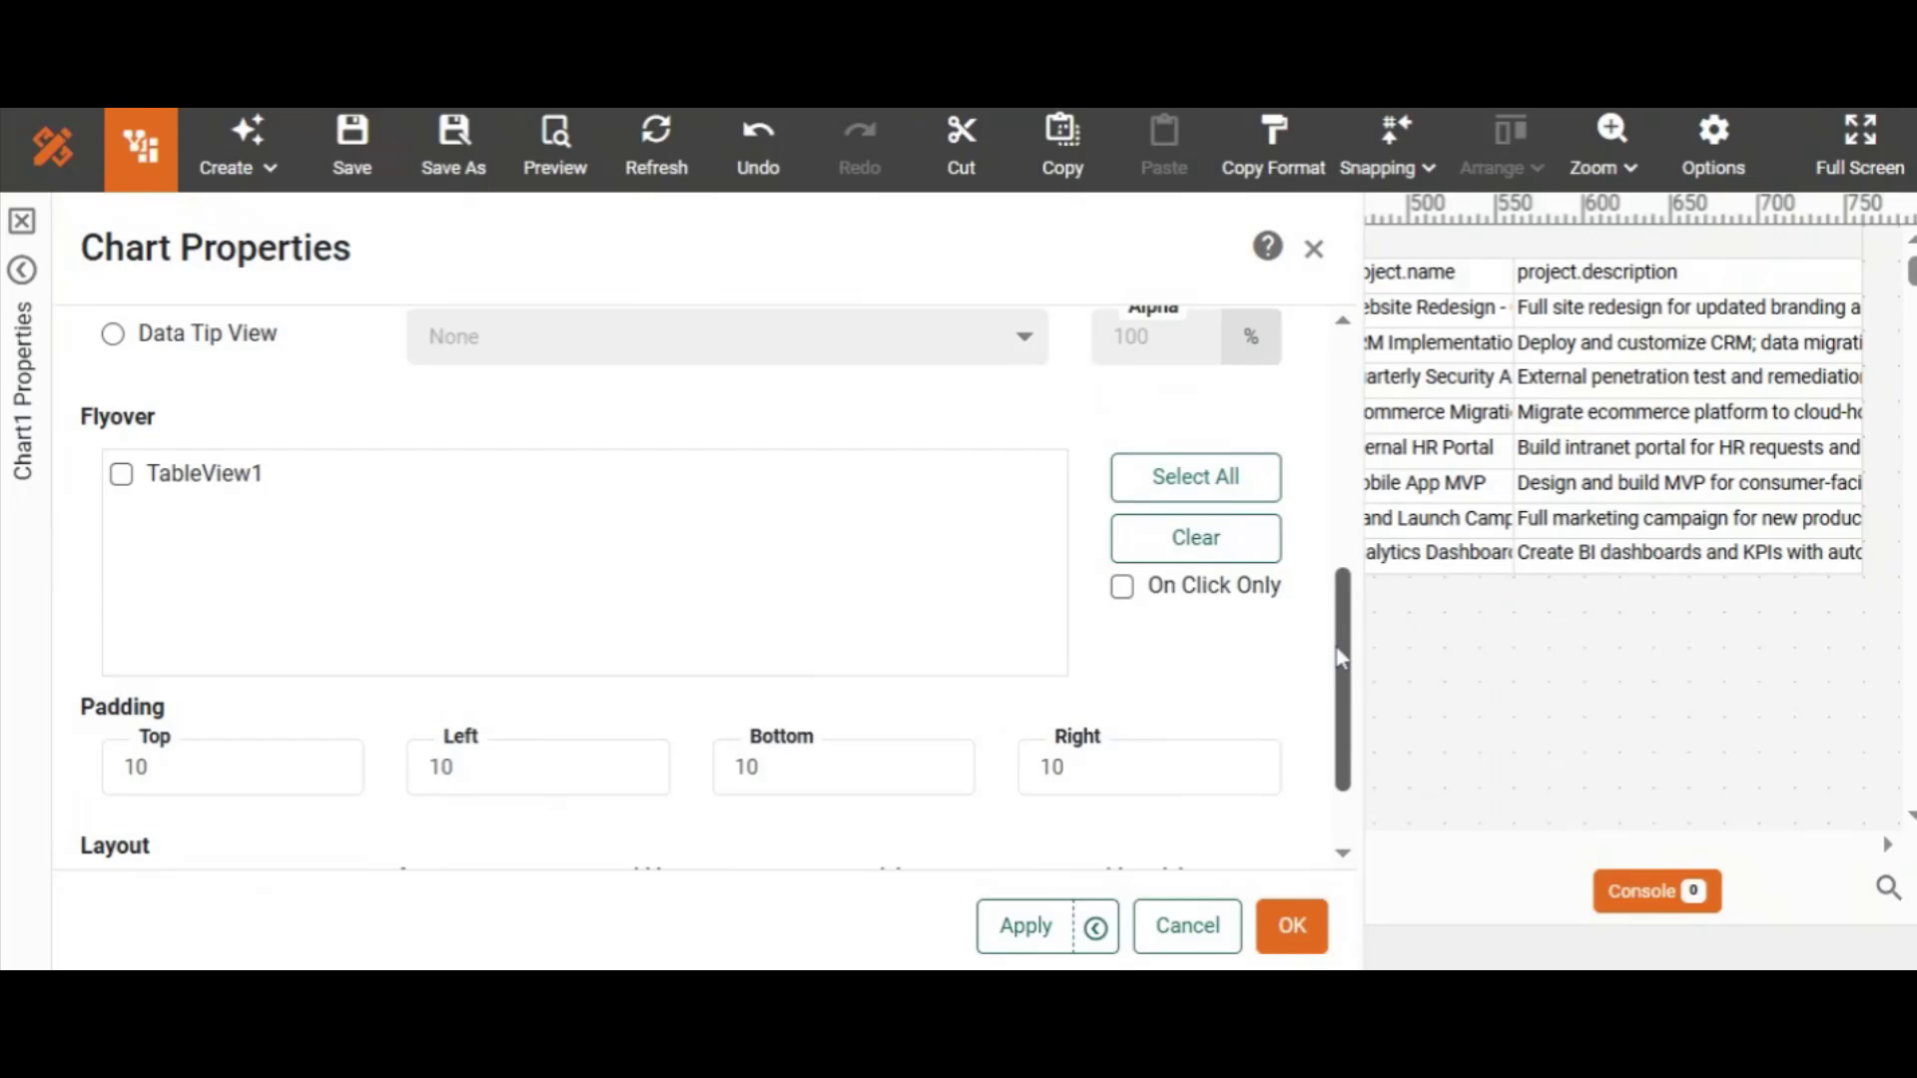
pyautogui.click(121, 475)
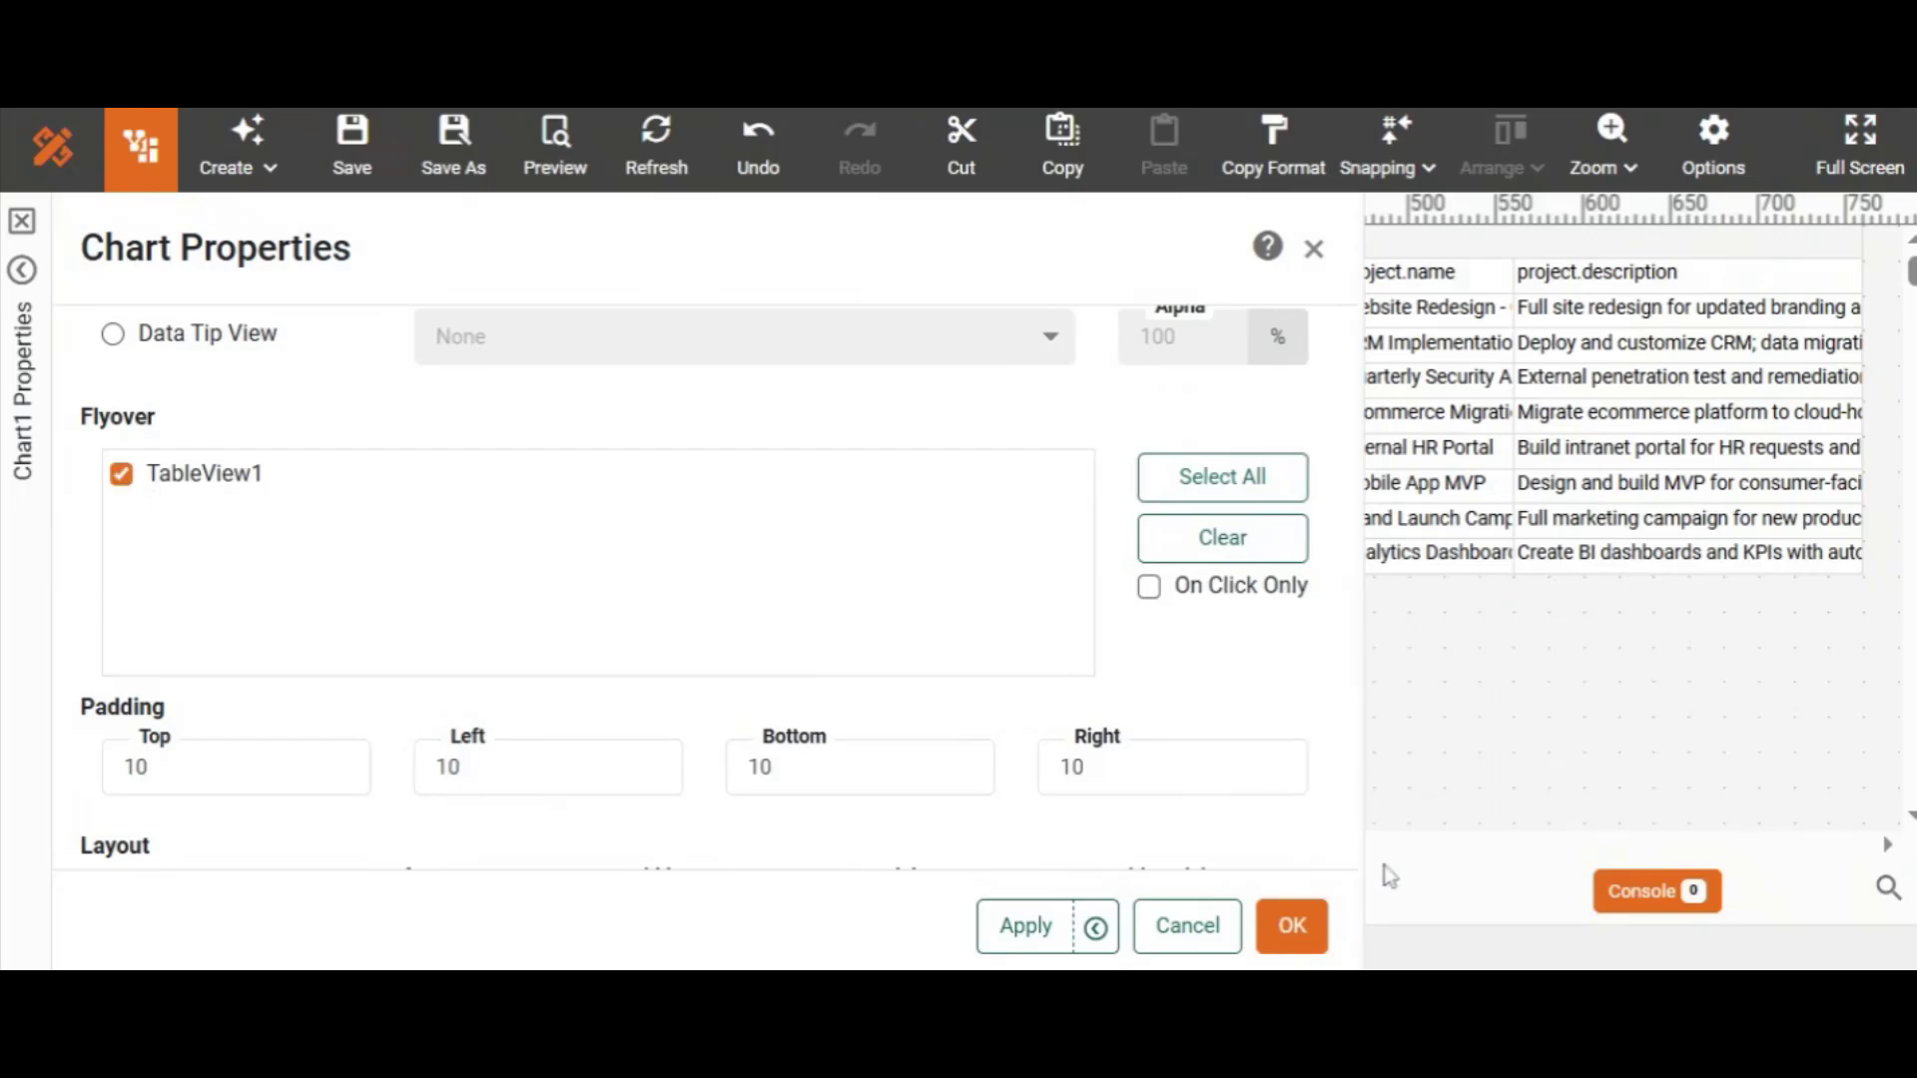
pyautogui.click(1288, 925)
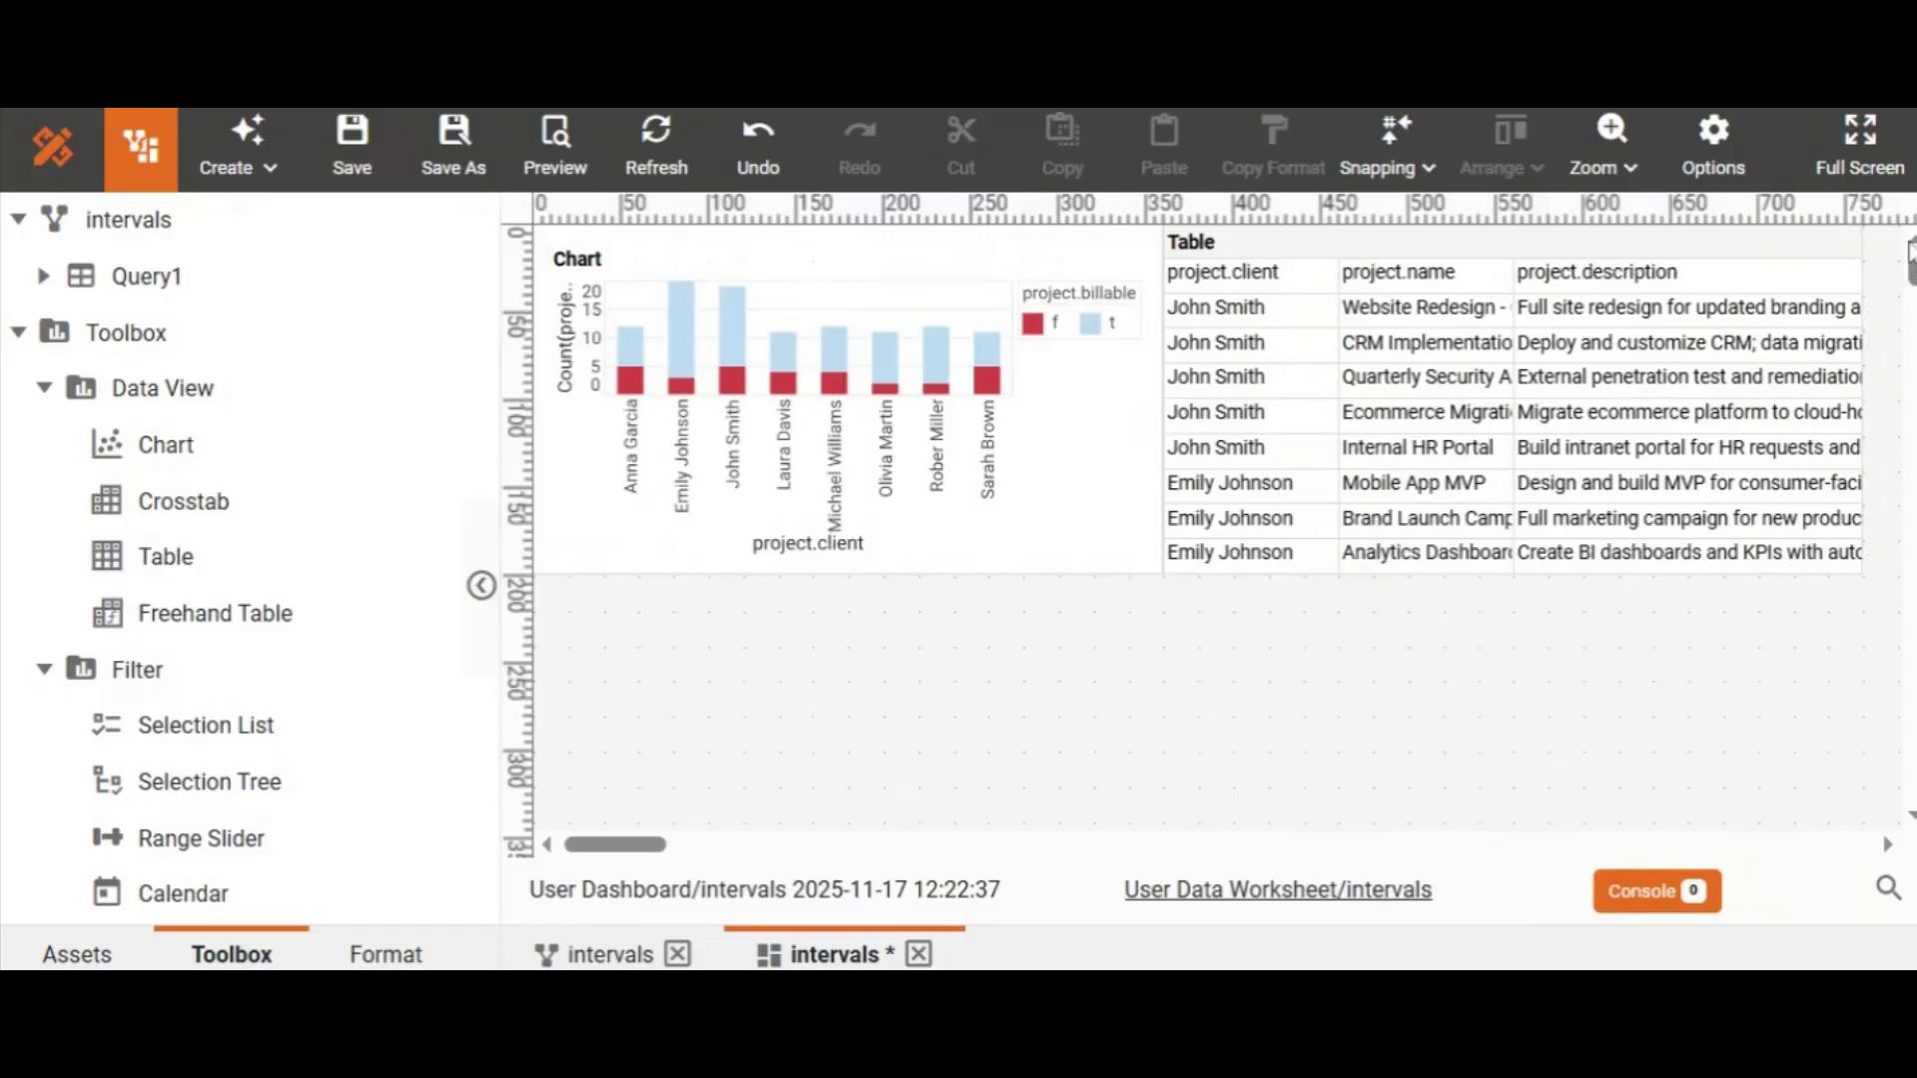
# Preview the dashboard and select various client labels on the chart's X axis to examine how the table filters.
pyautogui.click(559, 163)
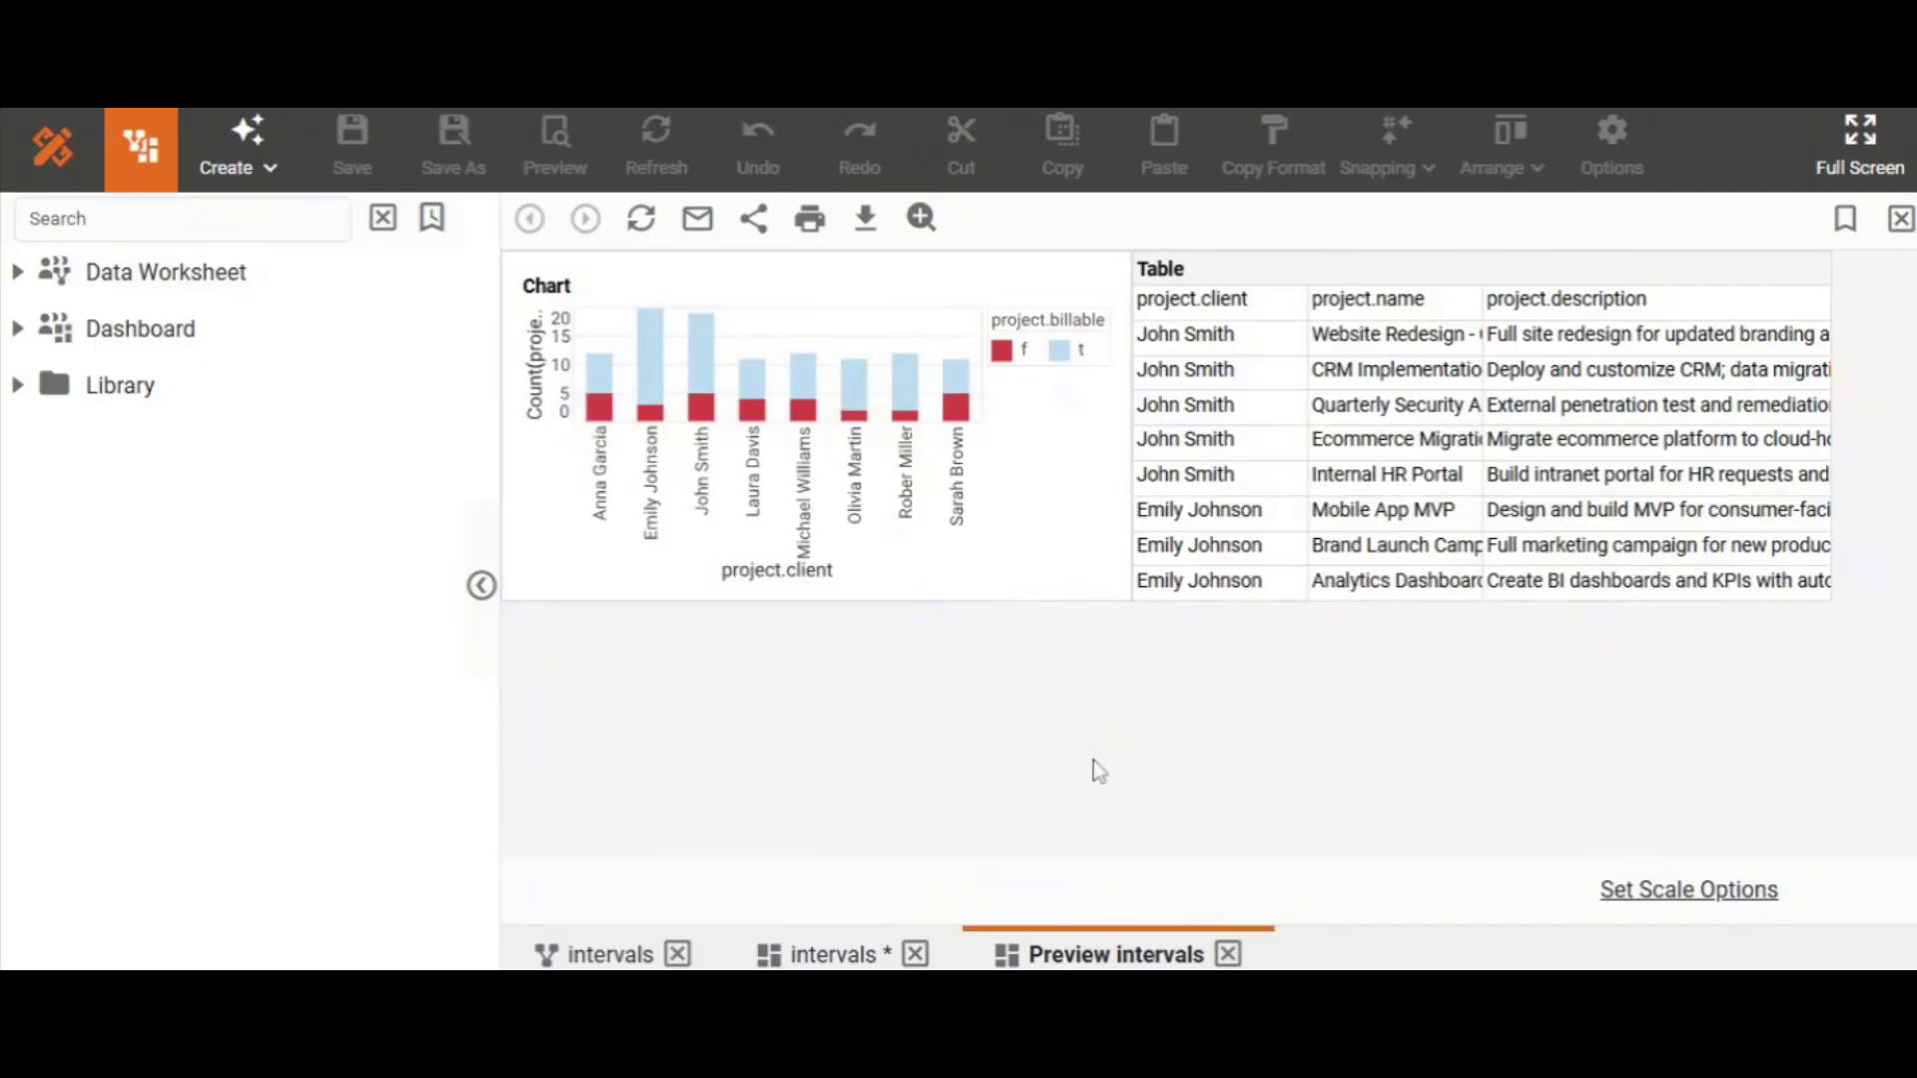
pyautogui.click(957, 461)
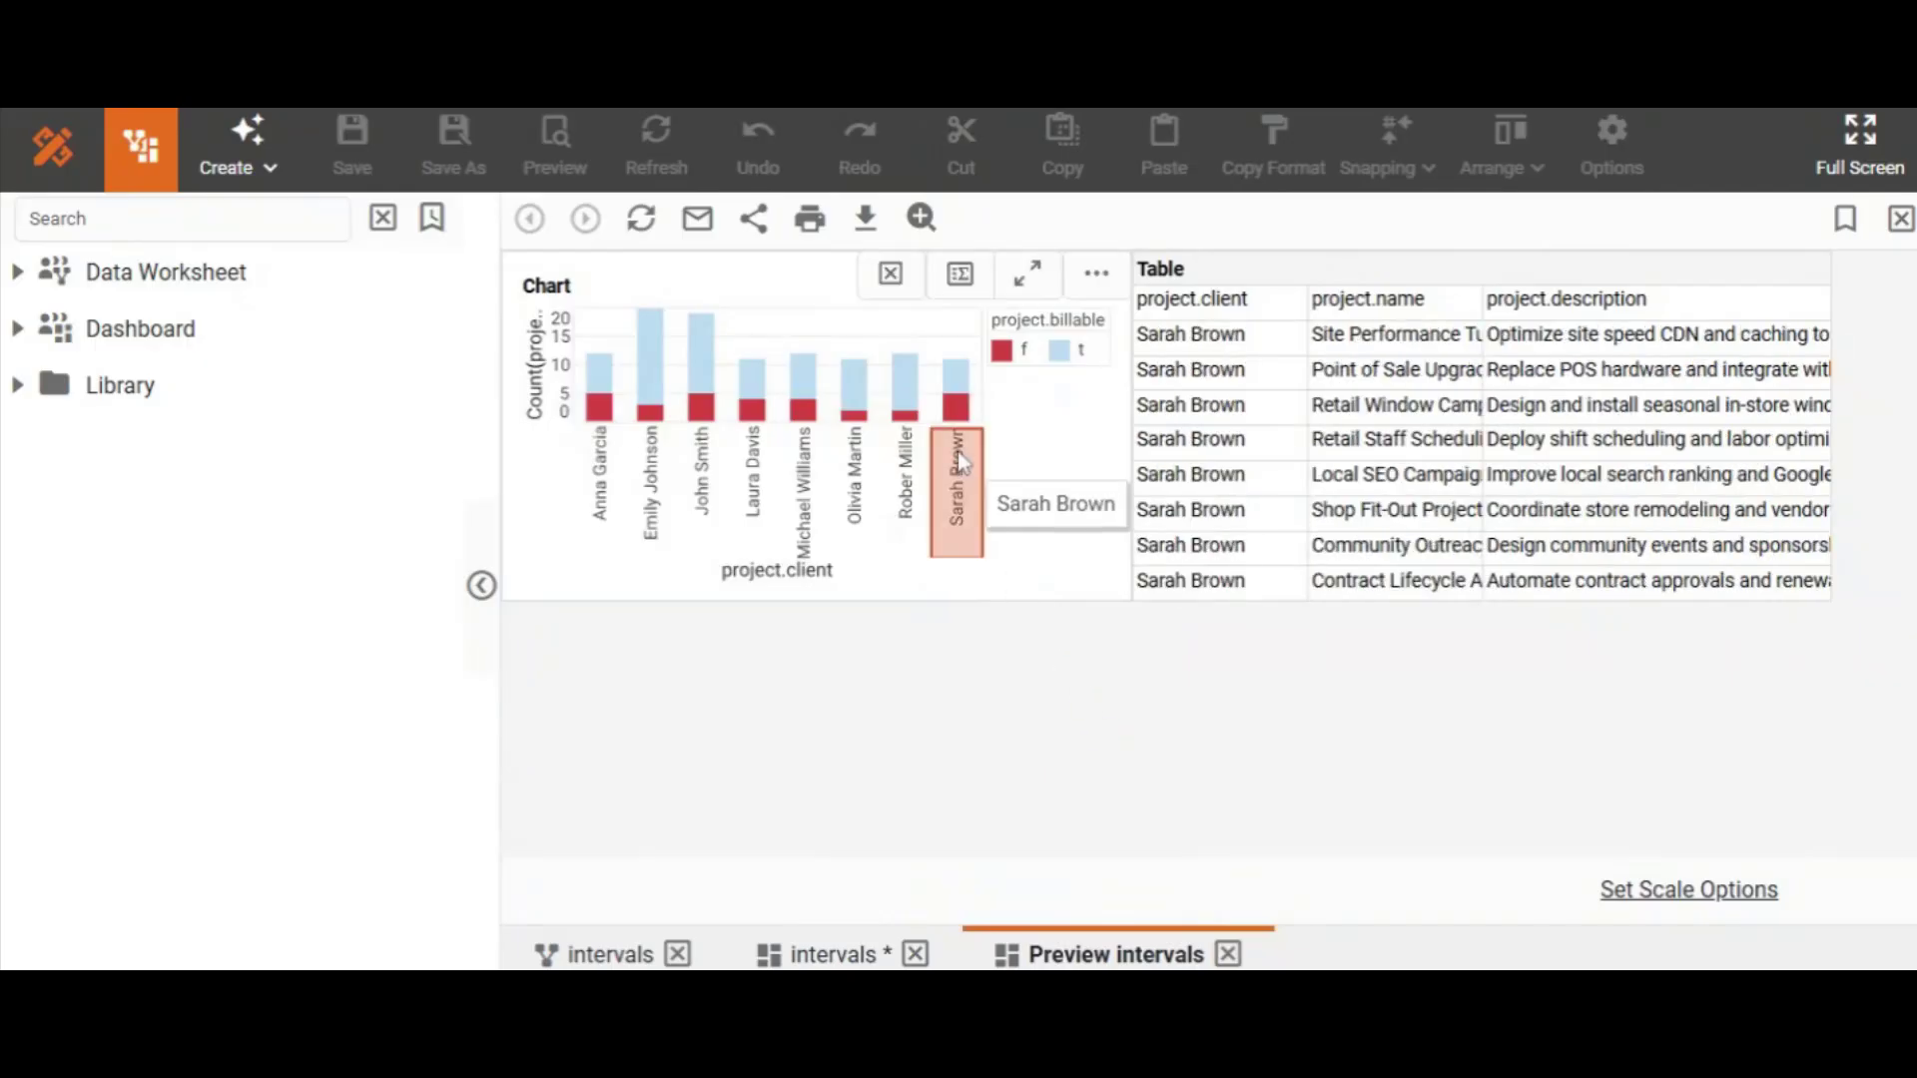
pyautogui.click(908, 462)
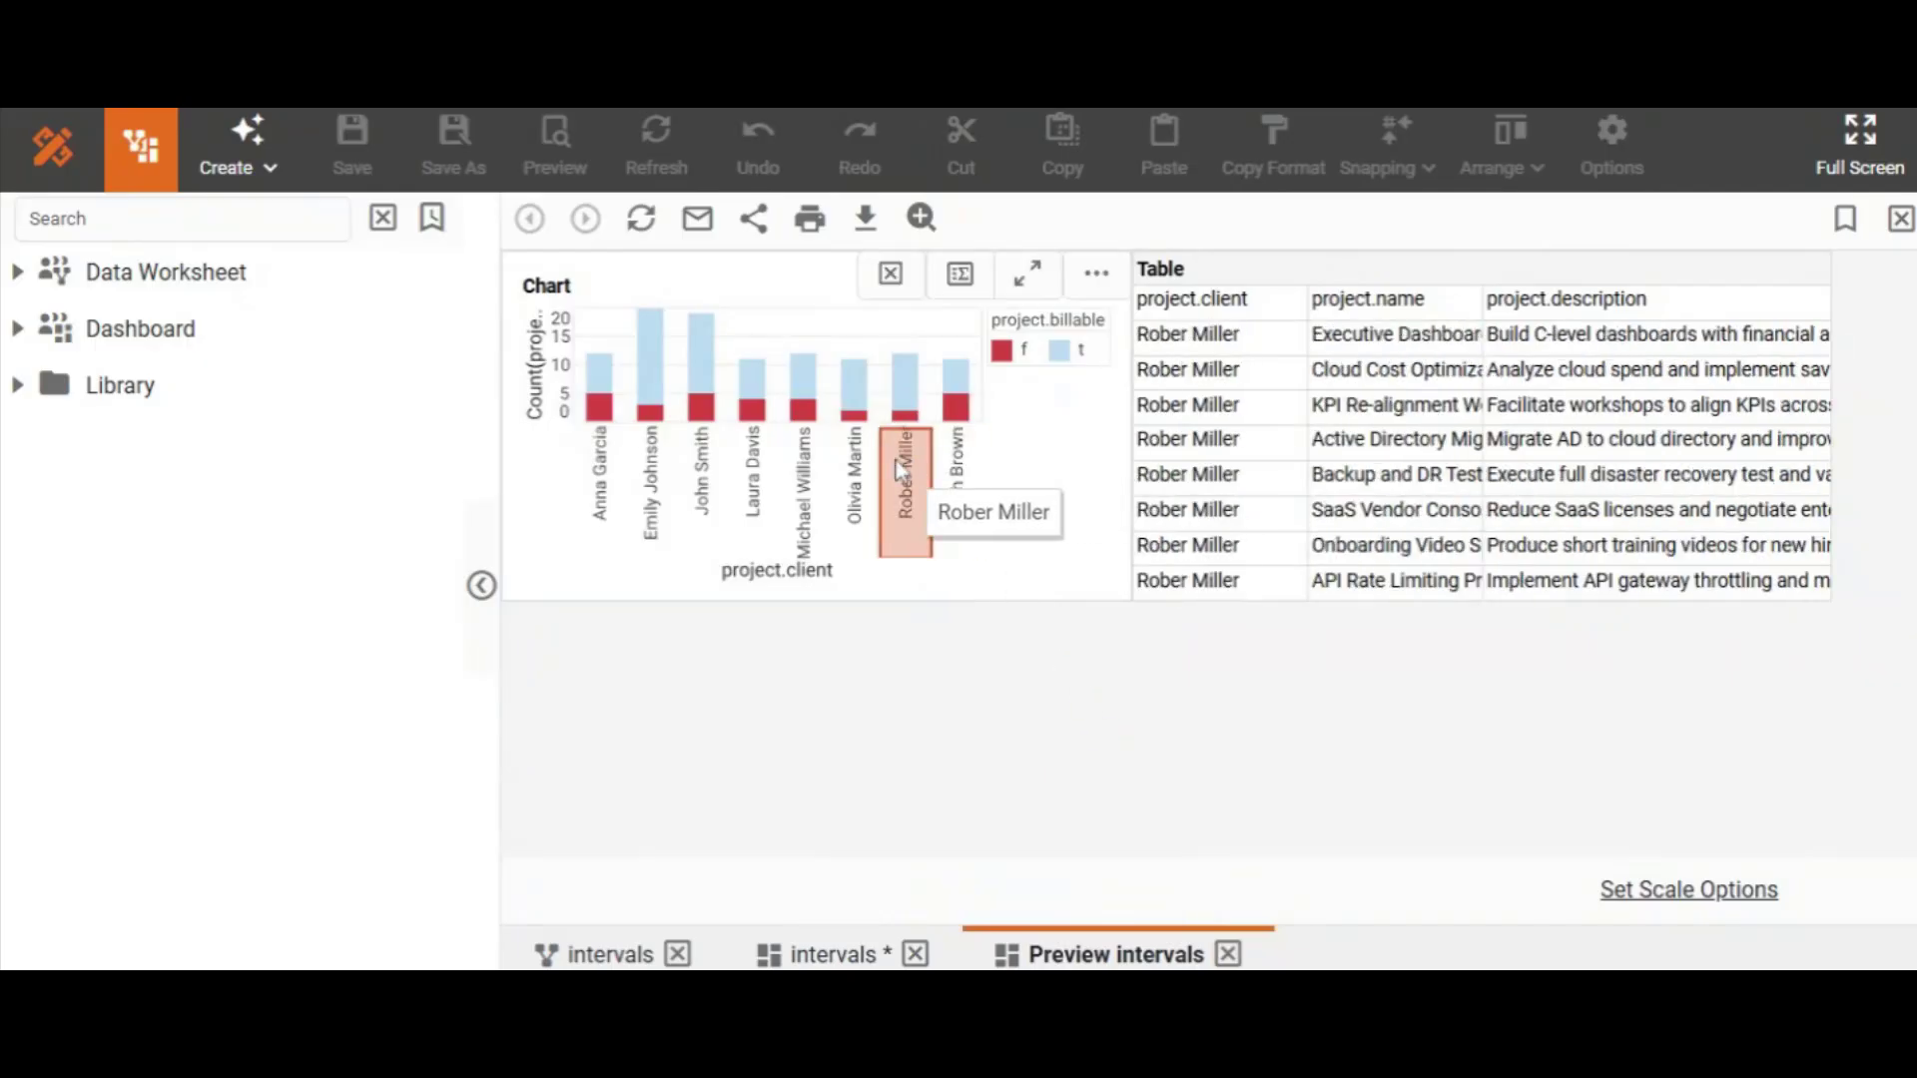
pyautogui.click(853, 475)
pyautogui.click(805, 479)
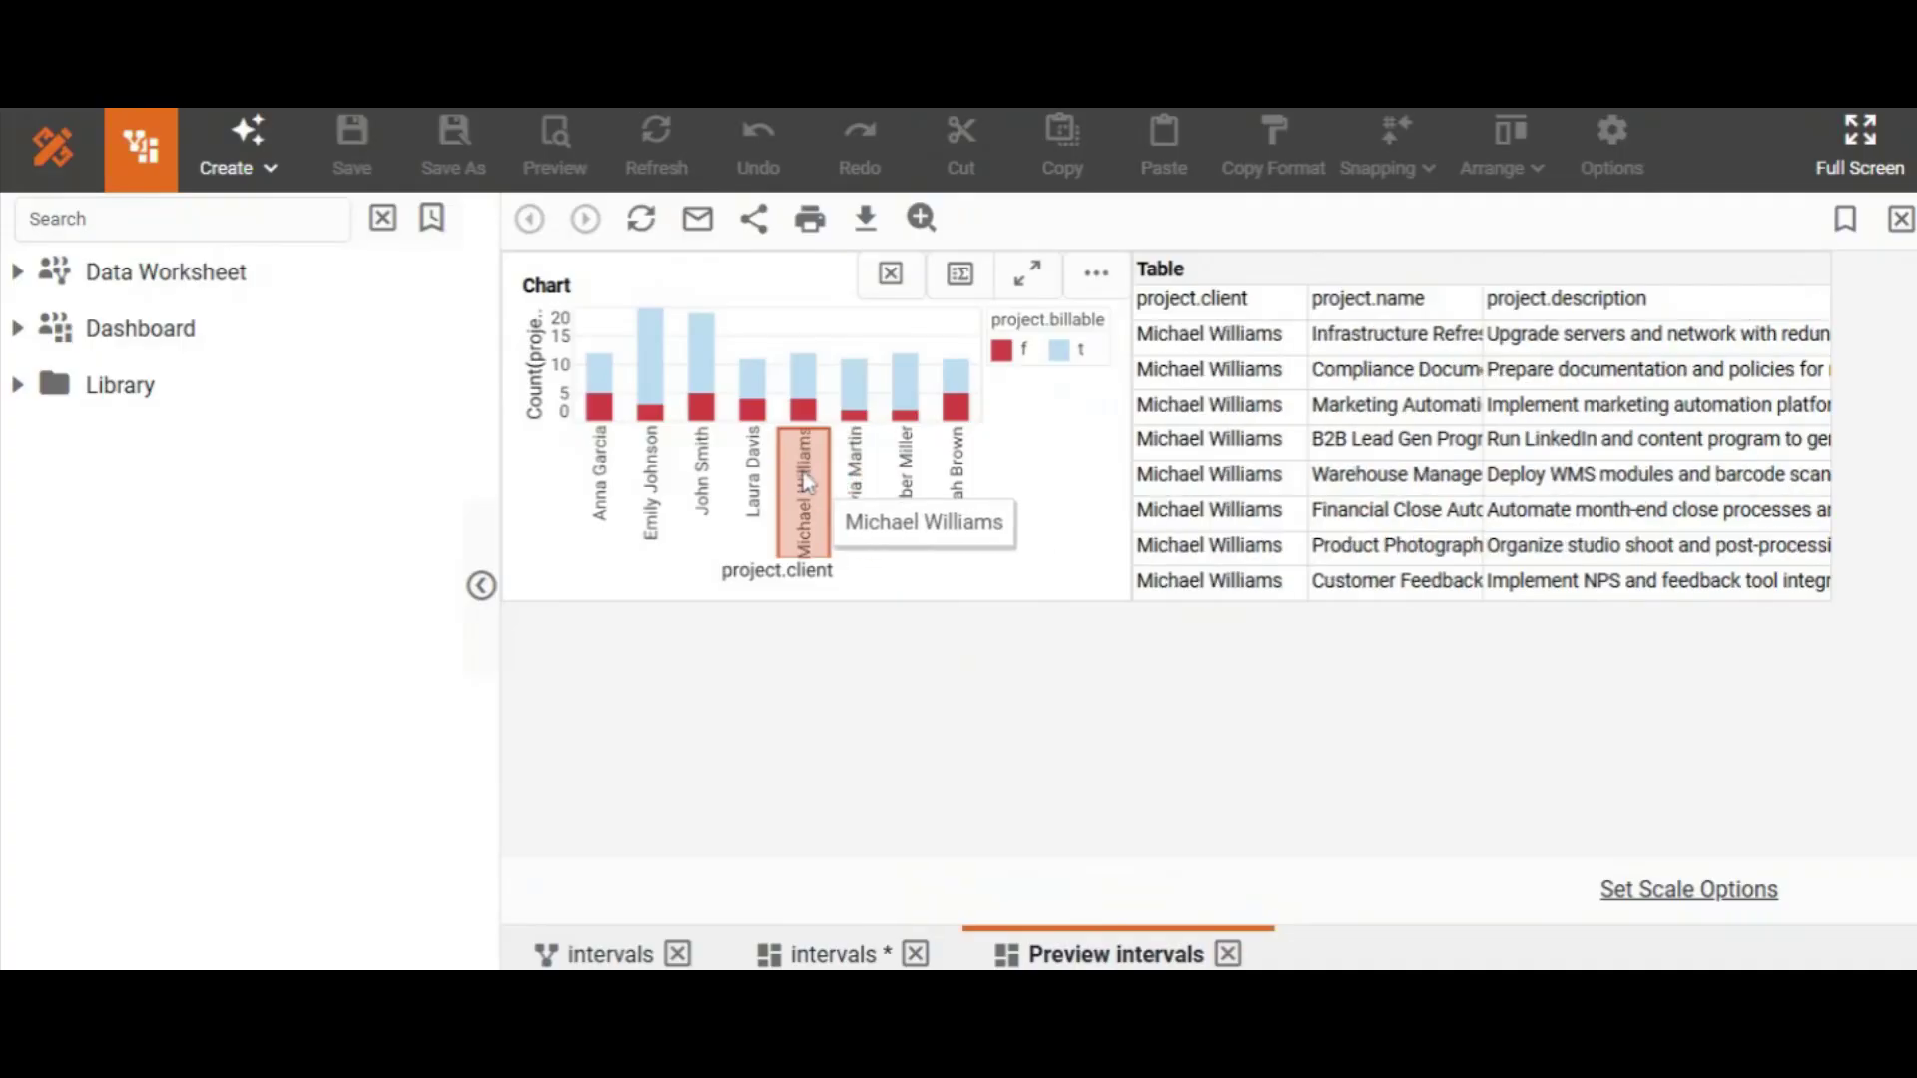
pyautogui.click(755, 479)
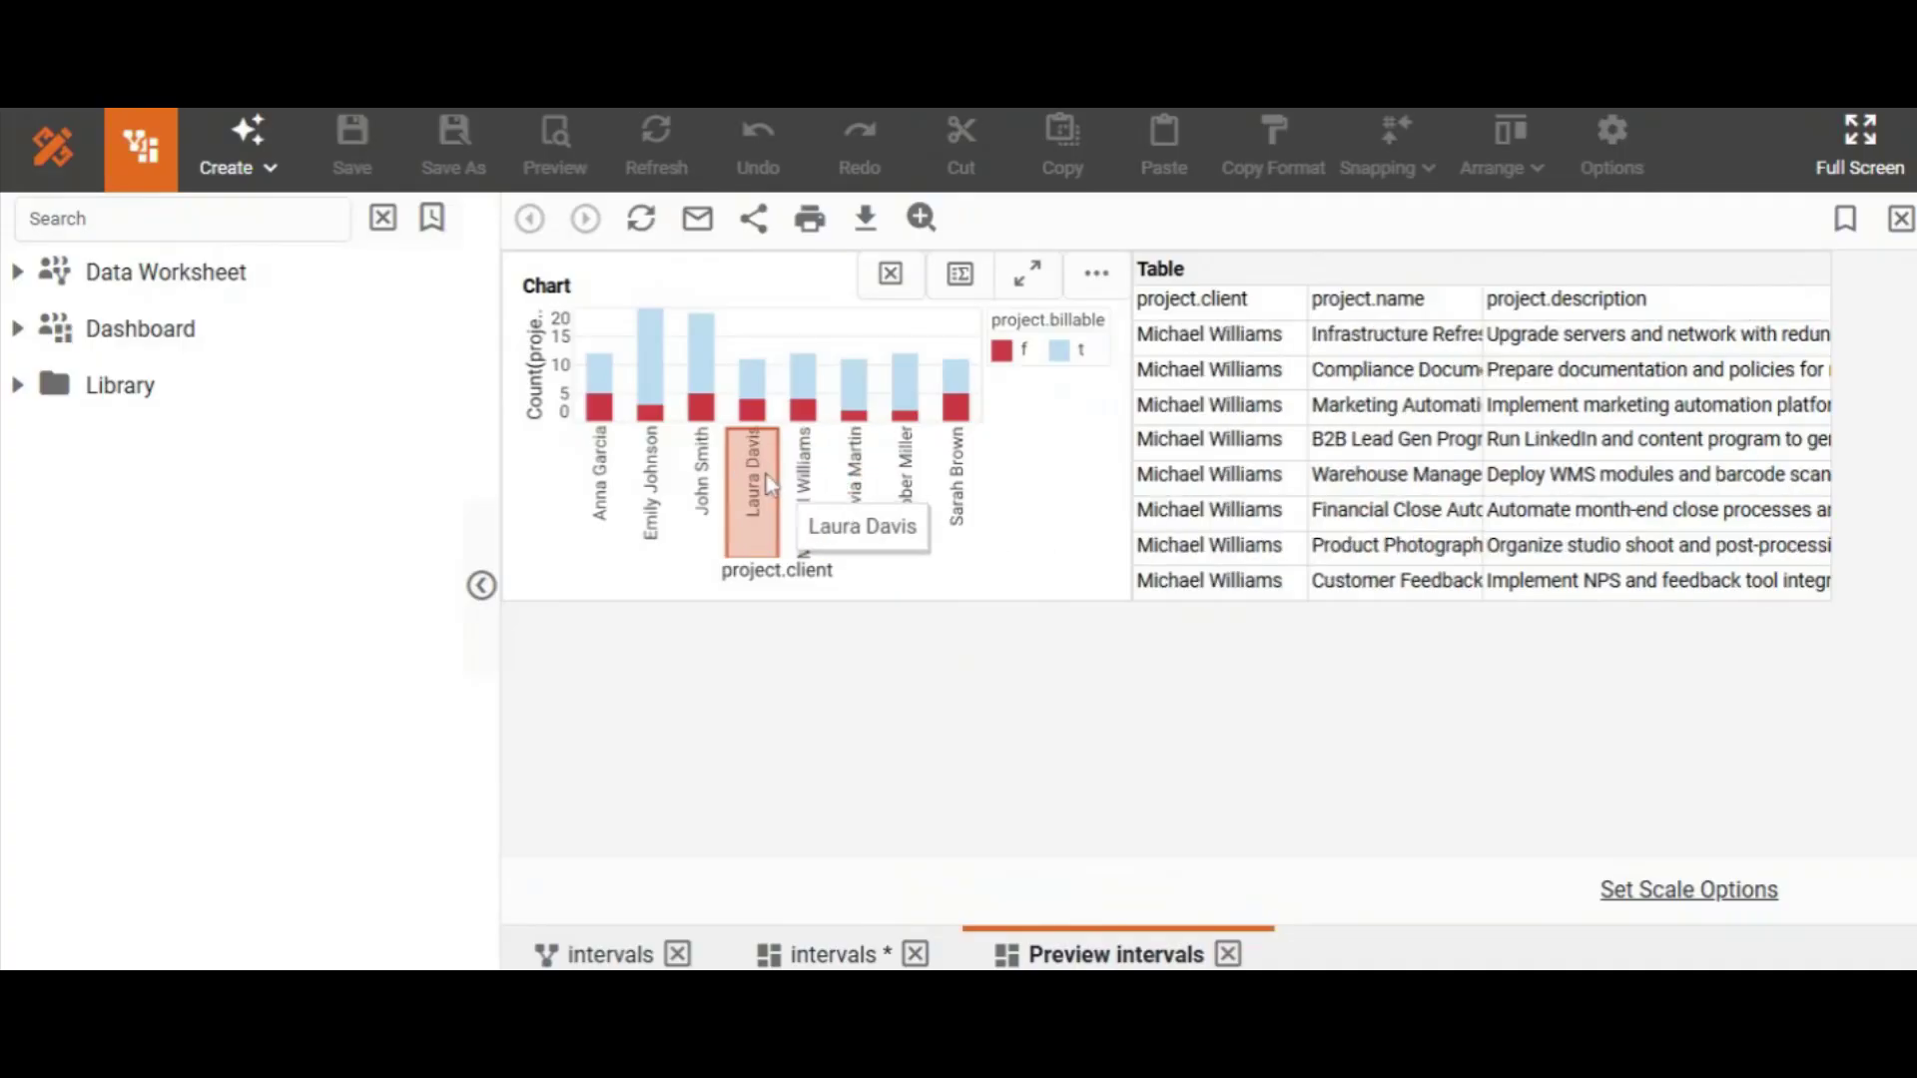
pyautogui.click(709, 471)
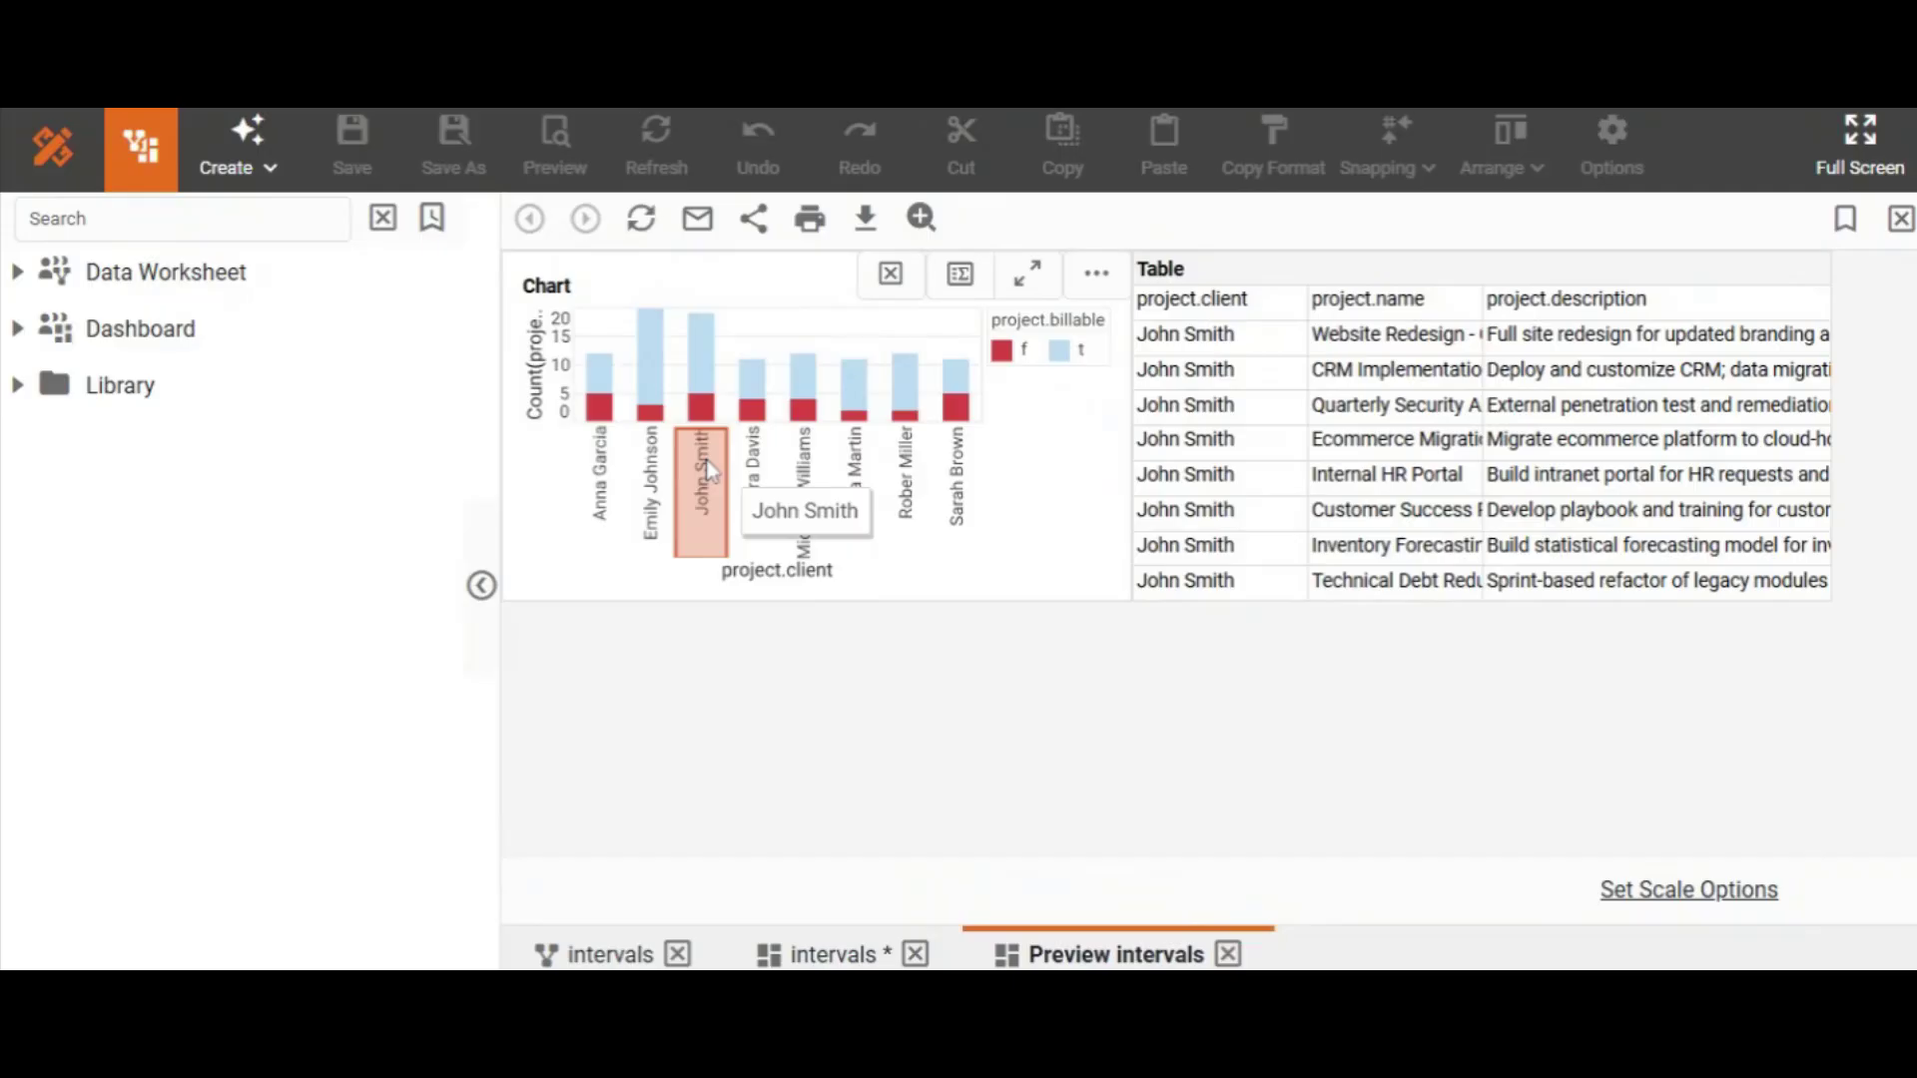
pyautogui.click(804, 499)
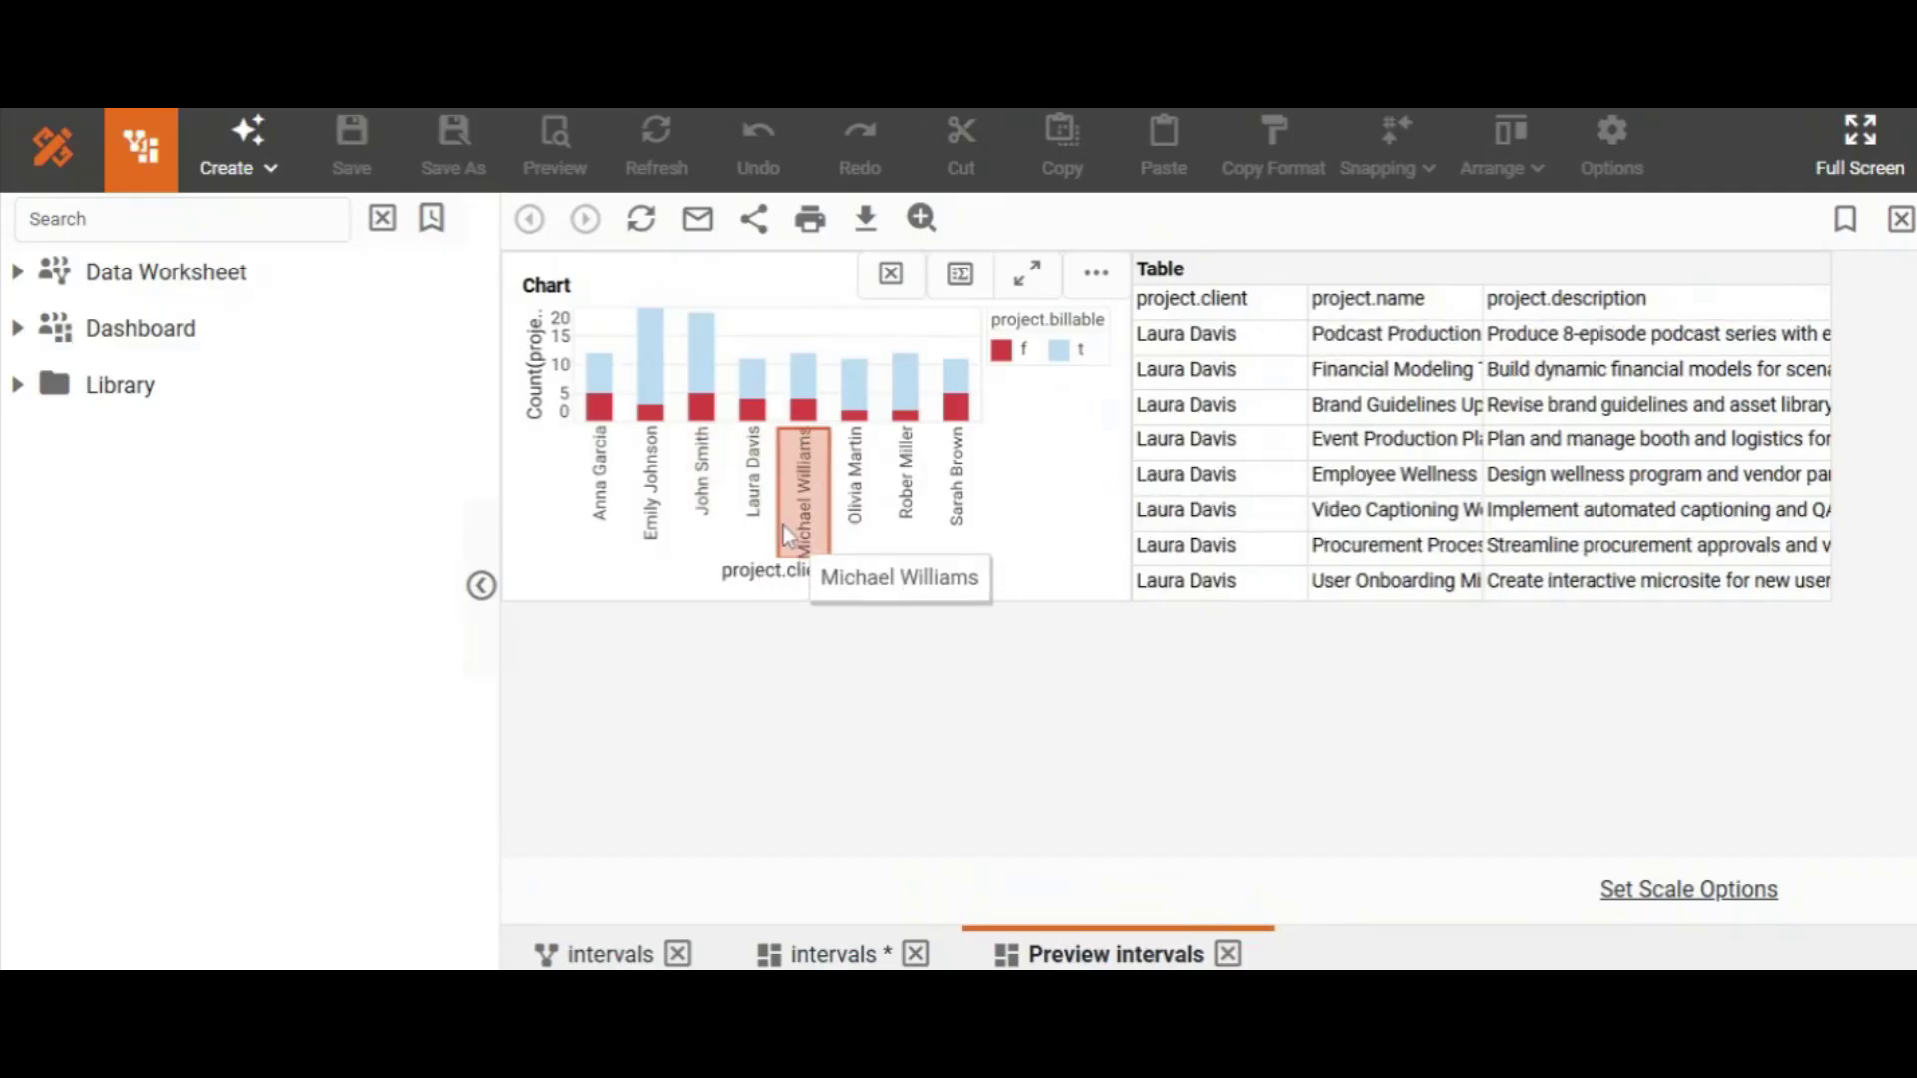
# Filter the table by the "t" segment of the second-to-last client's bar and export the filtered table.
pyautogui.click(904, 381)
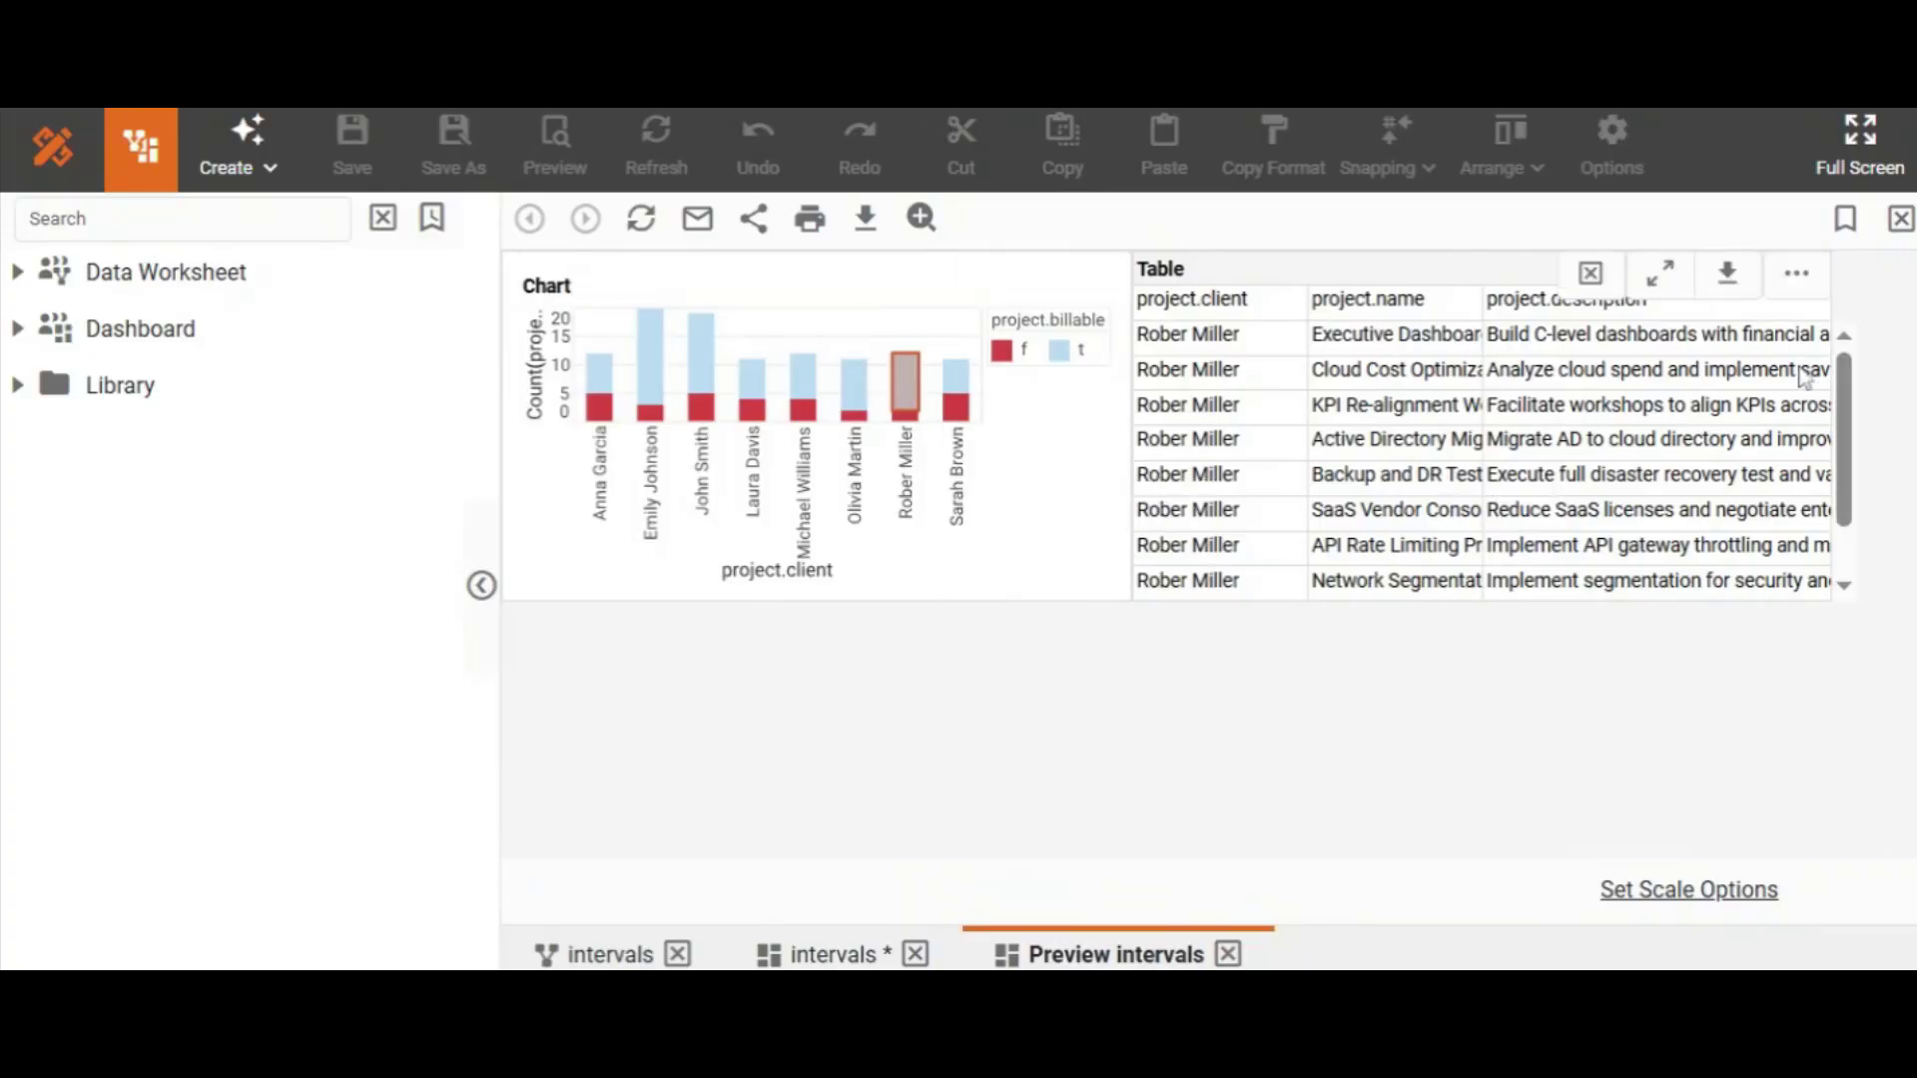
pyautogui.moveTo(1845, 400)
pyautogui.mouseDown()
pyautogui.moveTo(1845, 459)
pyautogui.moveTo(1844, 385)
pyautogui.mouseUp()
pyautogui.click(1727, 274)
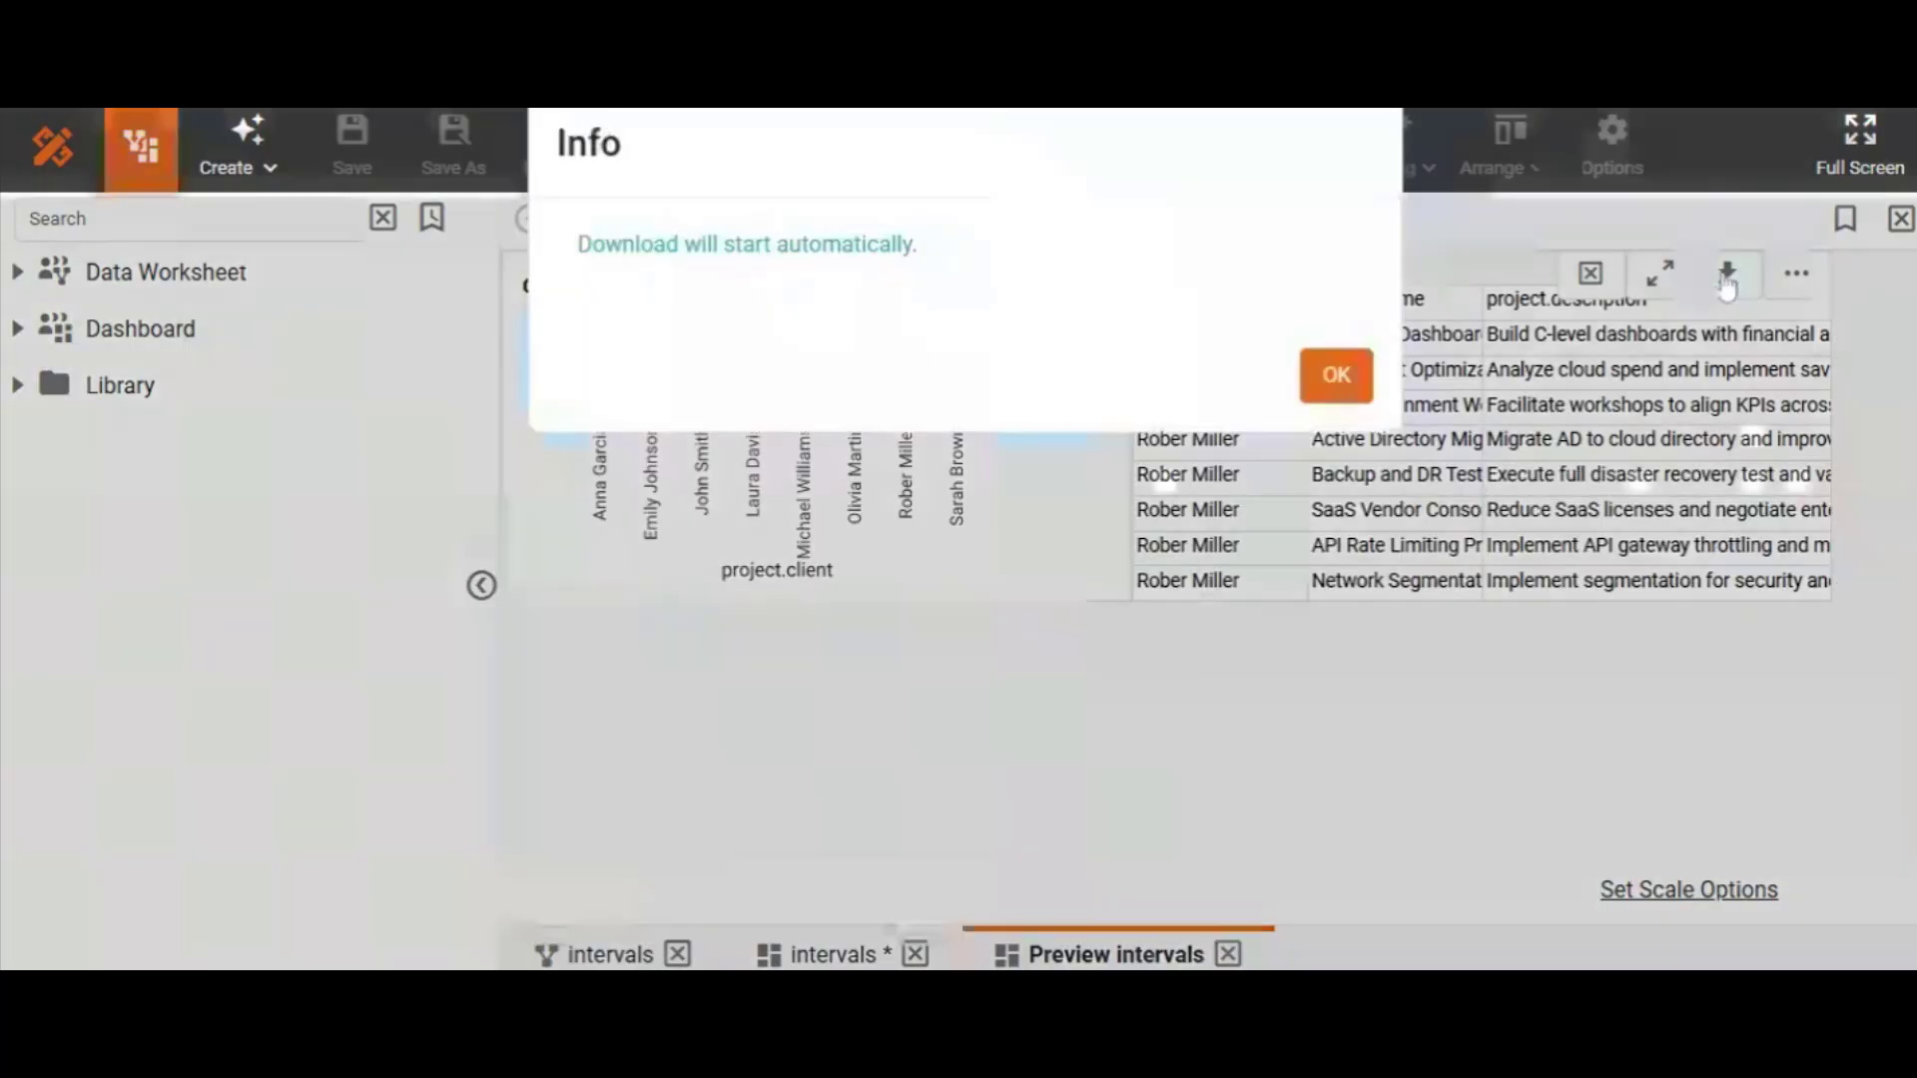
pyautogui.click(1336, 446)
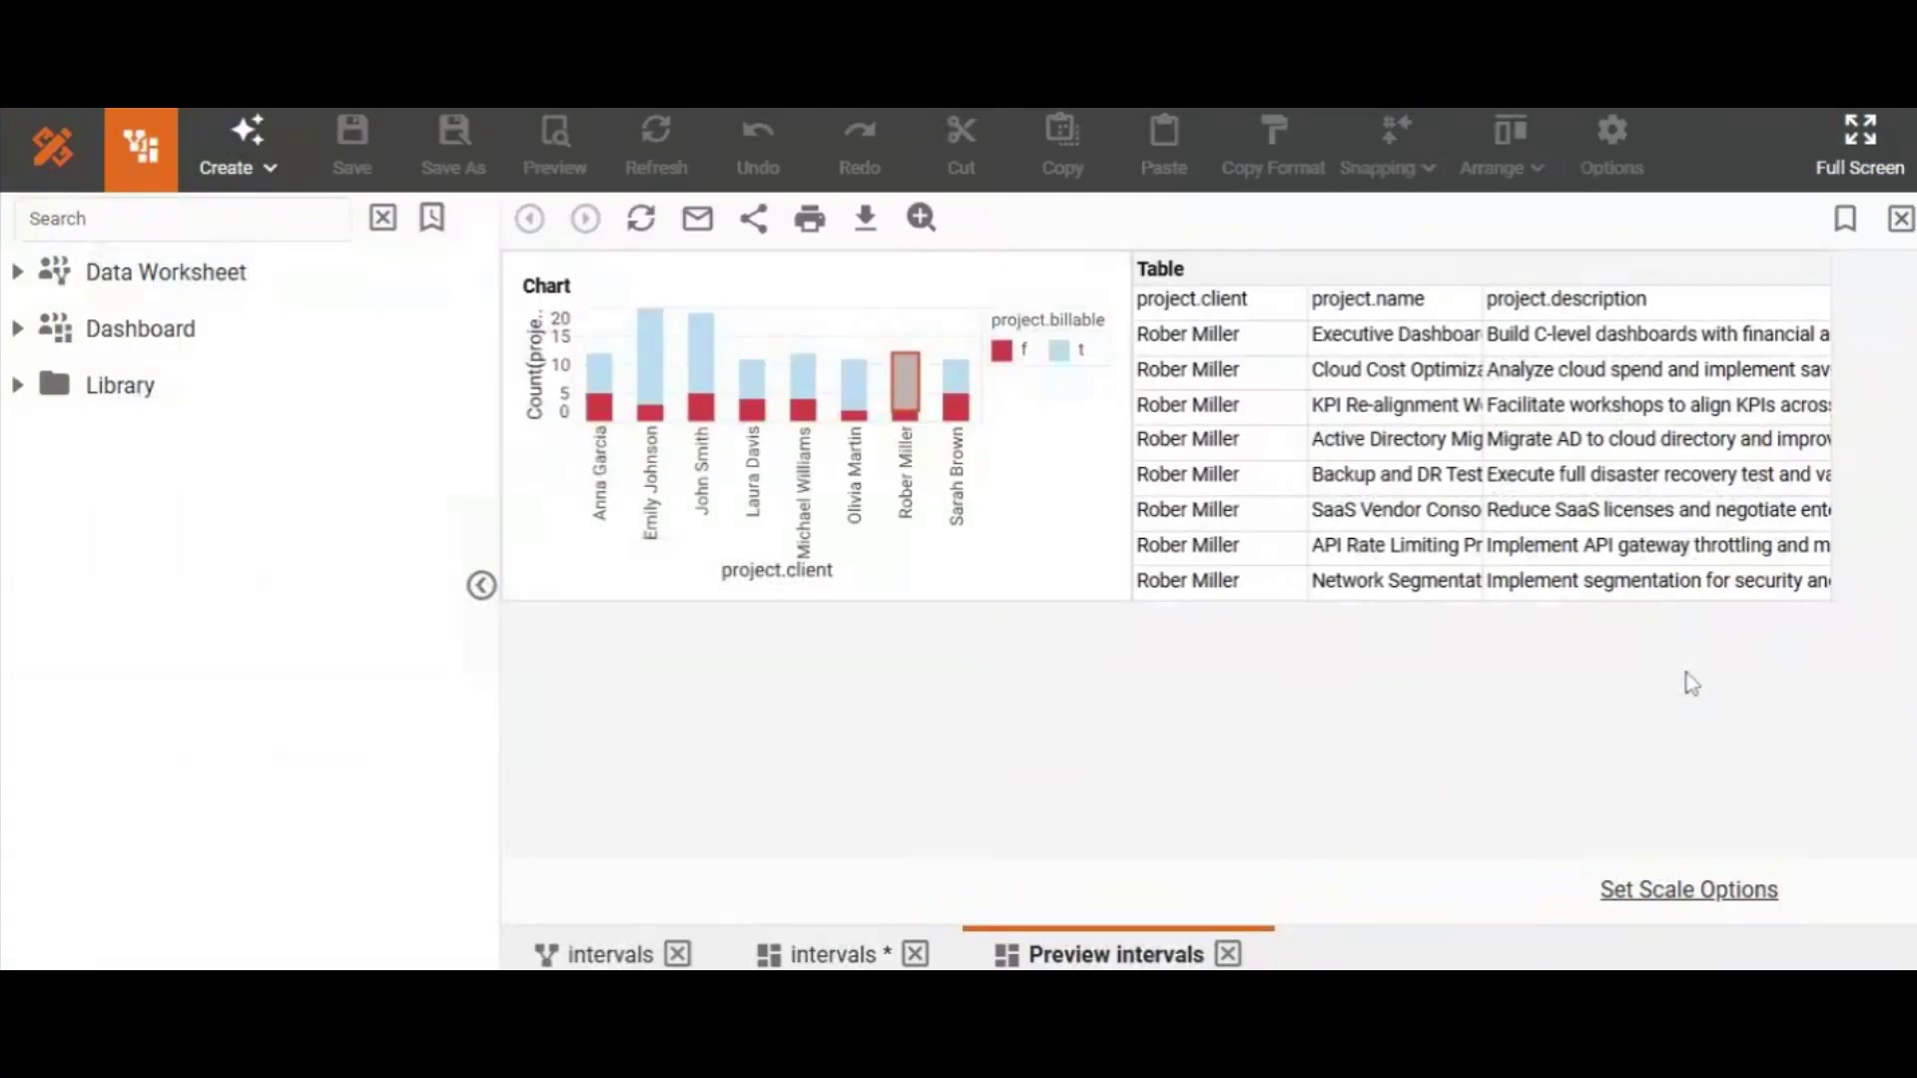